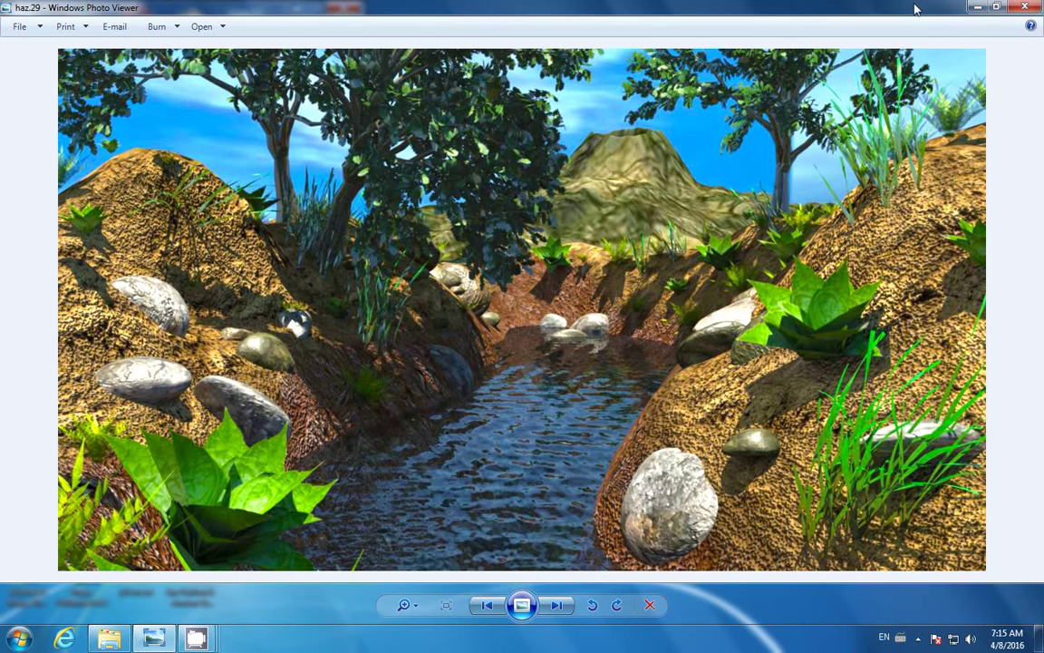
Minimize the river scene reference picture in Windows Photo Viewer to reach the desktop
{"action": "left_click", "coordinate": [975, 10]}
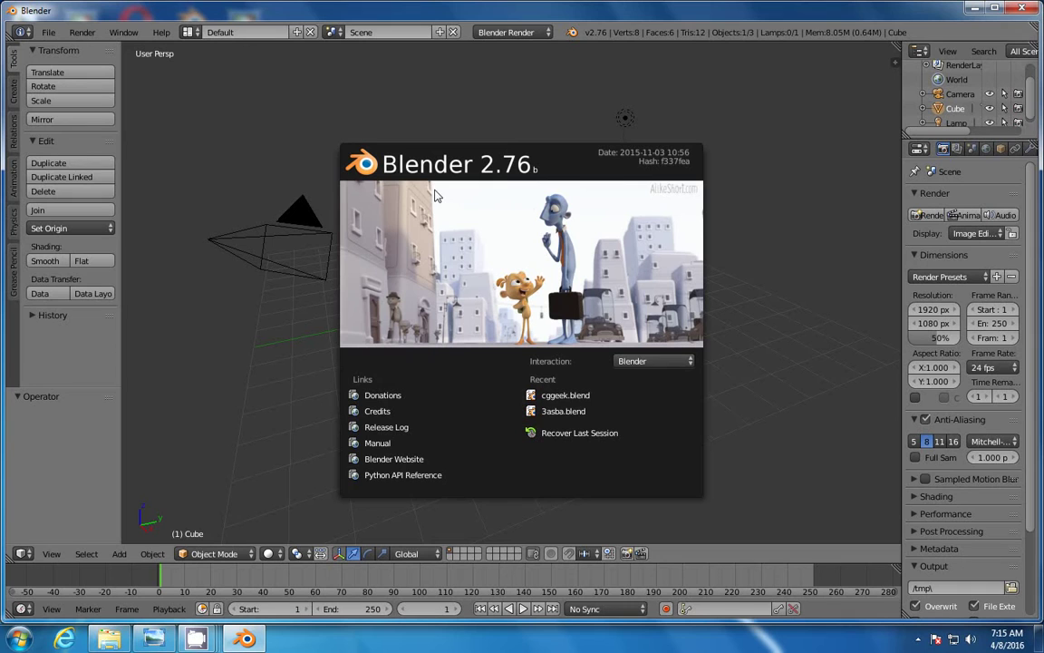
Delete the default camera, cube and lamp, and set the render engine to Cycles Render
{"action": "left_click", "coordinate": [460, 248]}
{"action": "right_click", "coordinate": [302, 215]}
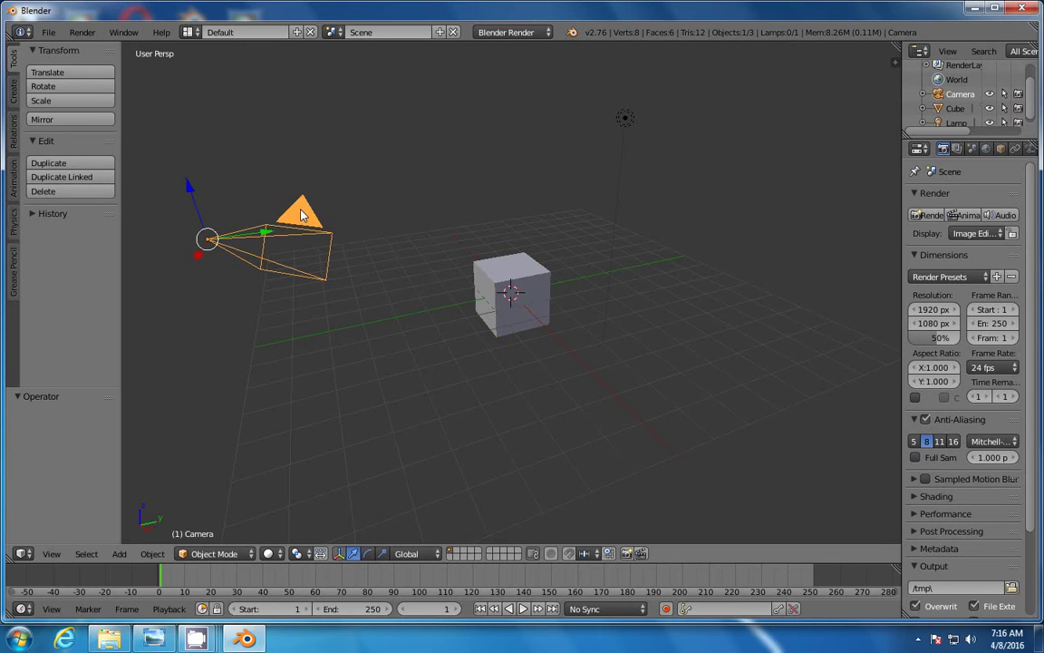
{"action": "key", "text": "x"}
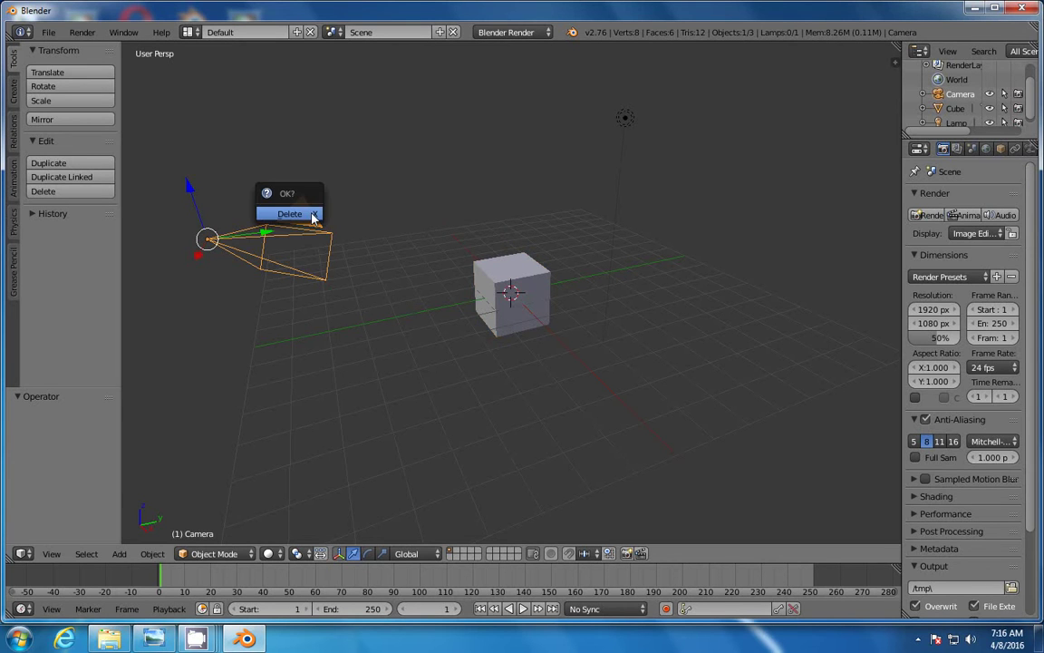
{"action": "left_click", "coordinate": [290, 214]}
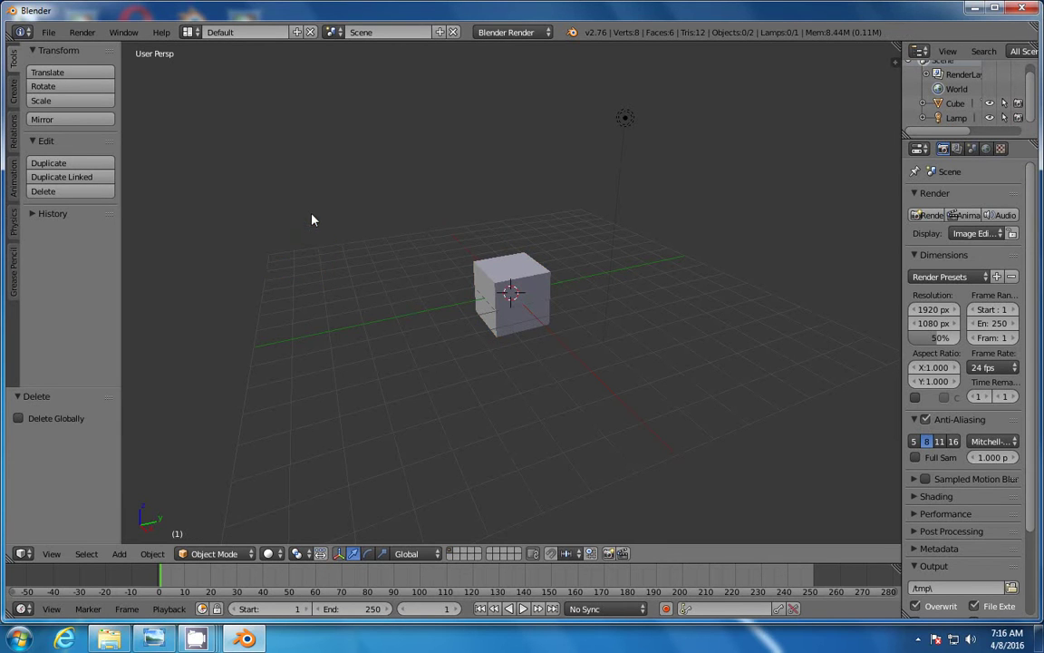
{"action": "right_click", "coordinate": [477, 270]}
{"action": "key", "text": "x"}
{"action": "left_click", "coordinate": [478, 268]}
{"action": "right_click", "coordinate": [627, 120]}
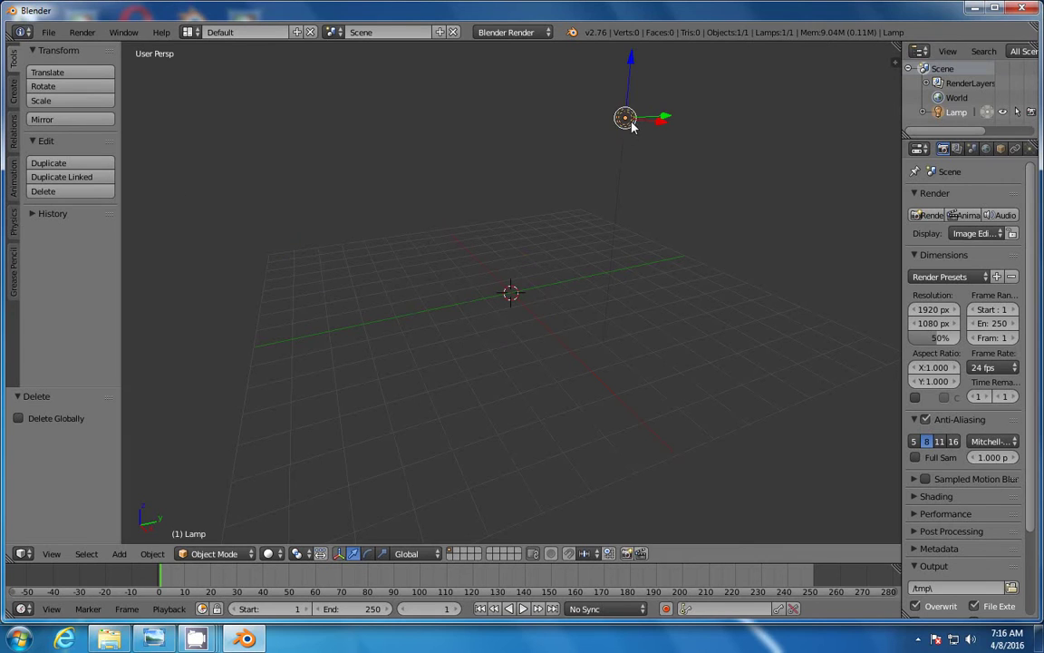
{"action": "key", "text": "x"}
{"action": "left_click", "coordinate": [614, 126]}
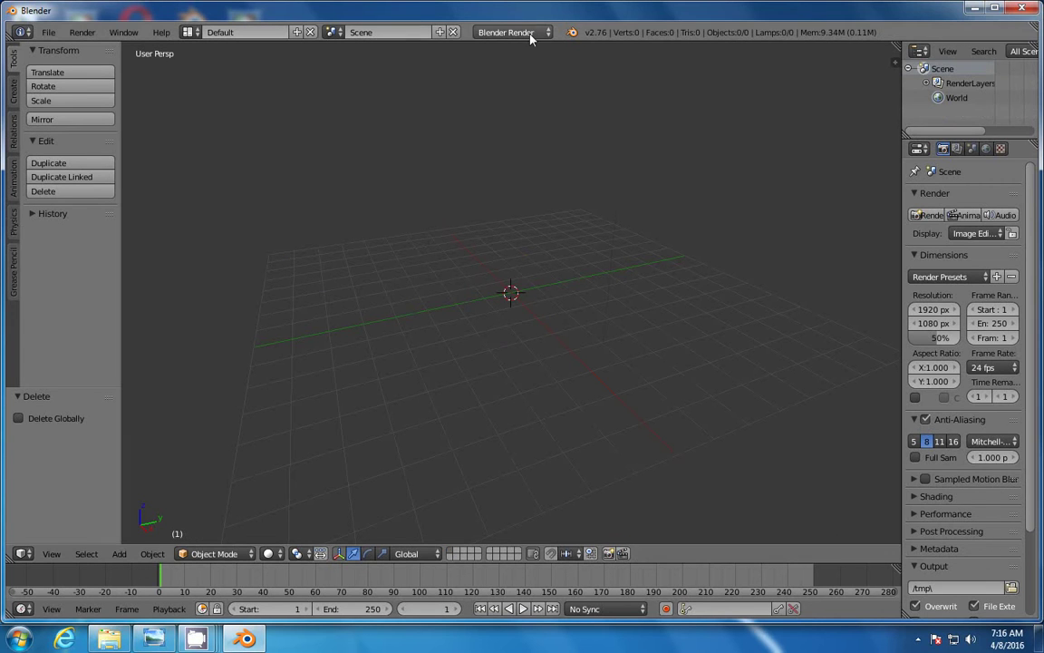
{"action": "left_click", "coordinate": [531, 33]}
{"action": "left_click", "coordinate": [524, 82]}
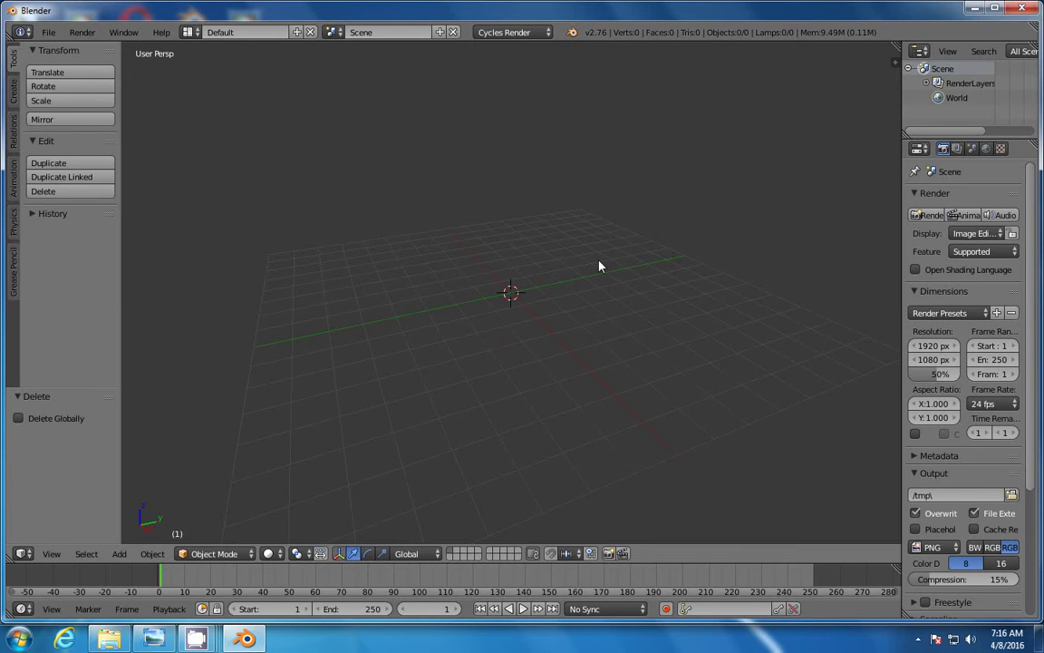
Add a mesh plane to the empty scene
{"action": "key", "text": "shift+a"}
{"action": "mouse_move", "coordinate": [599, 262]}
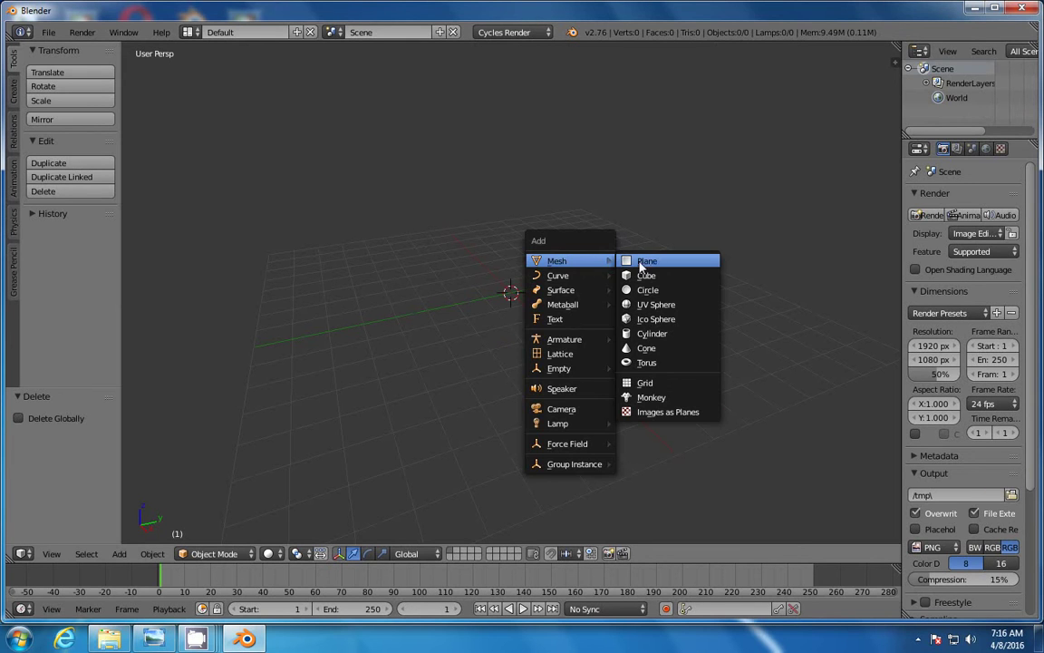
{"action": "left_click", "coordinate": [630, 261]}
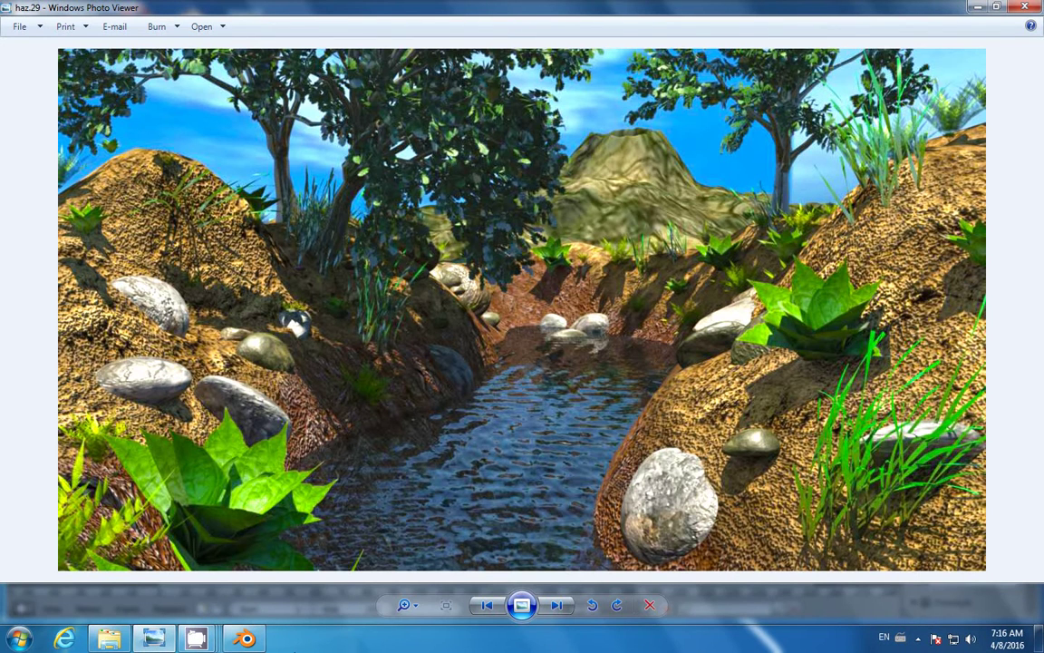
{"action": "left_click", "coordinate": [245, 639]}
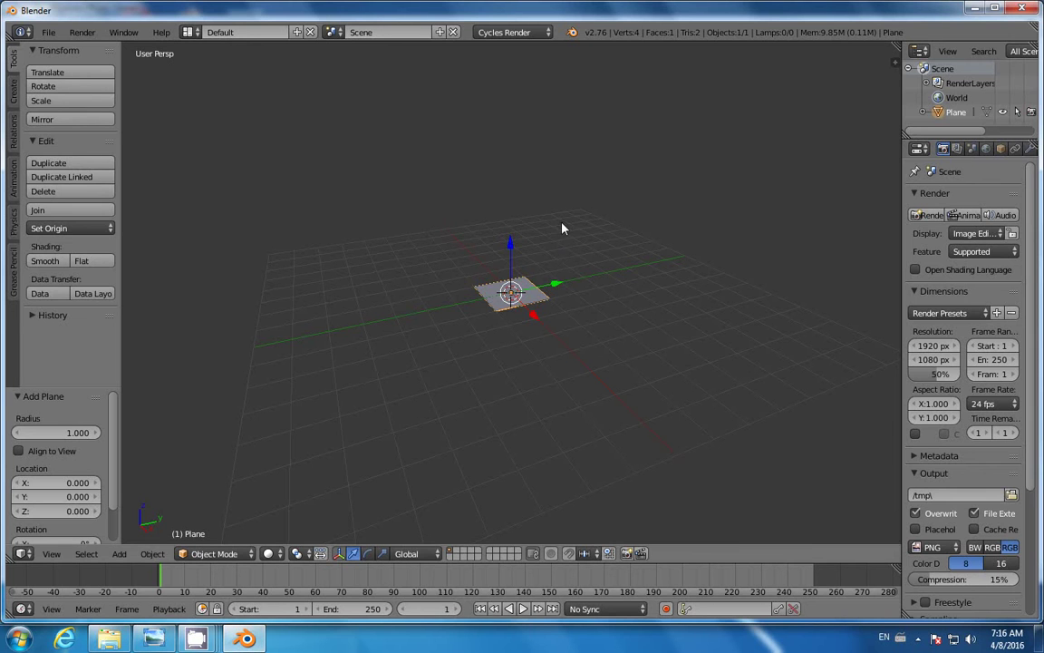
Scale the plane up in three successive passes so it spreads well past the floor grid
{"action": "key", "text": "s"}
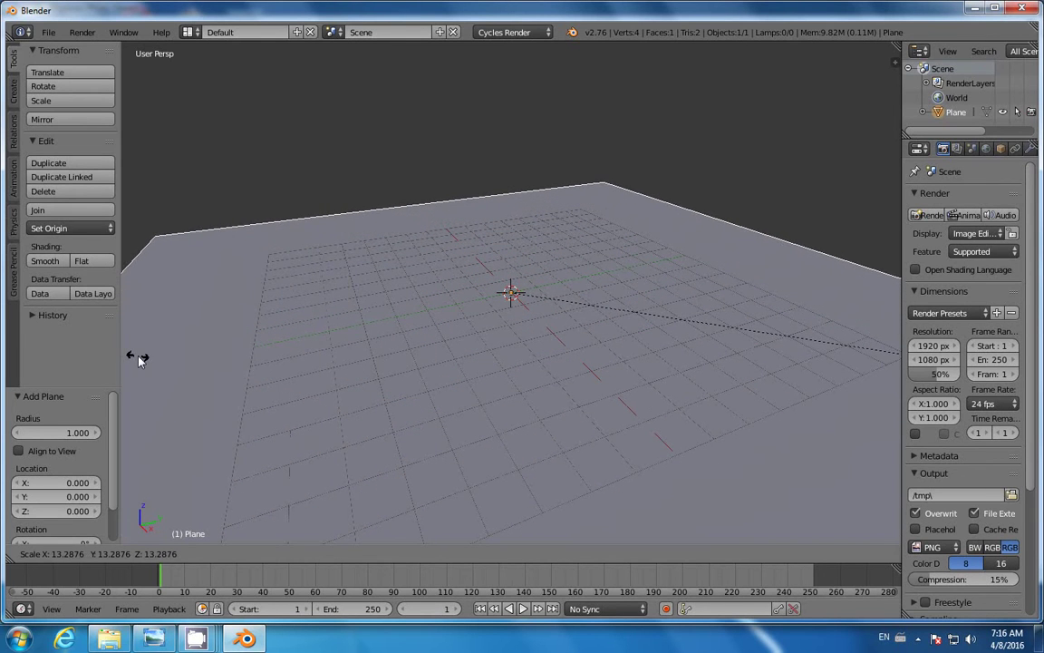
{"action": "left_click", "coordinate": [139, 360]}
{"action": "scroll", "coordinate": [422, 282], "scroll_direction": "down", "scroll_amount": 2}
{"action": "middle_click_drag", "start_coordinate": [382, 305], "coordinate": [467, 305]}
{"action": "key", "text": "s"}
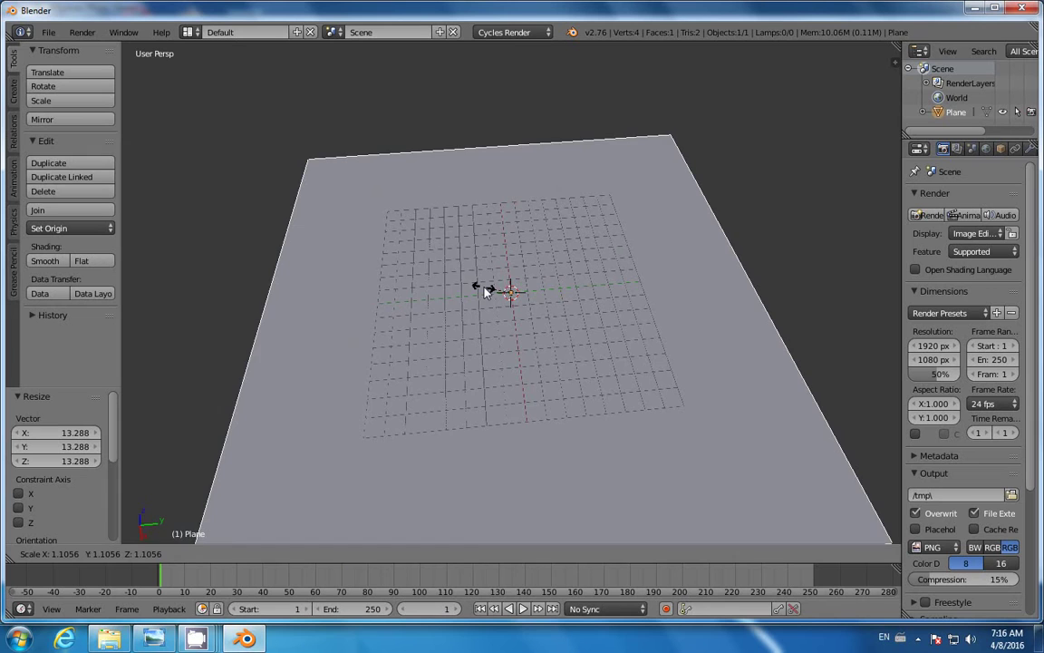
{"action": "left_click", "coordinate": [489, 292]}
{"action": "scroll", "coordinate": [496, 304], "scroll_direction": "down", "scroll_amount": 3}
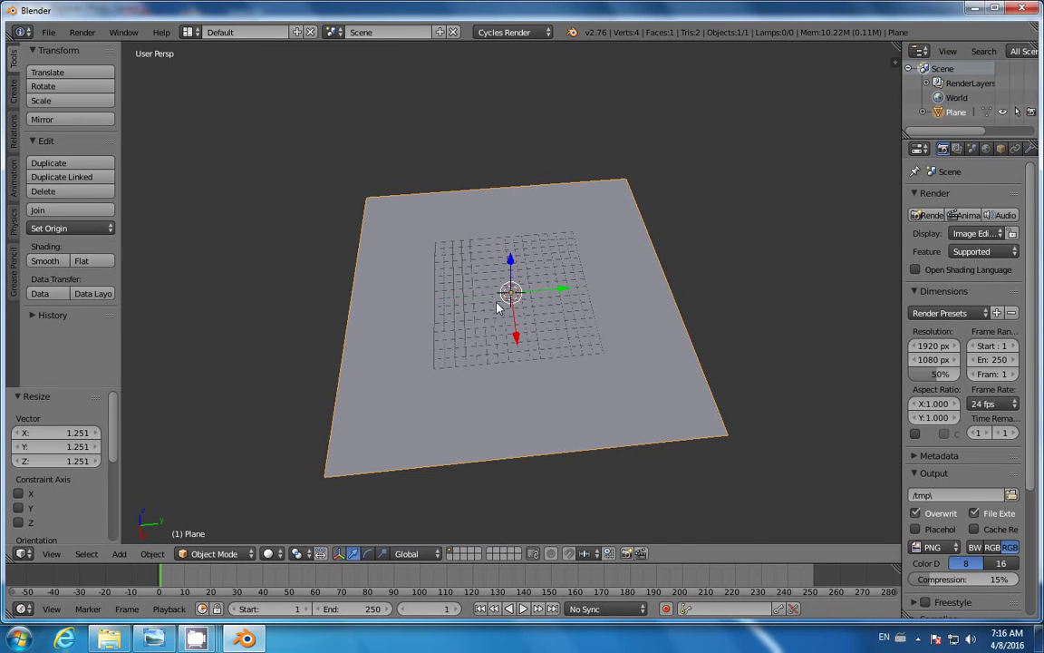
{"action": "key", "text": "s"}
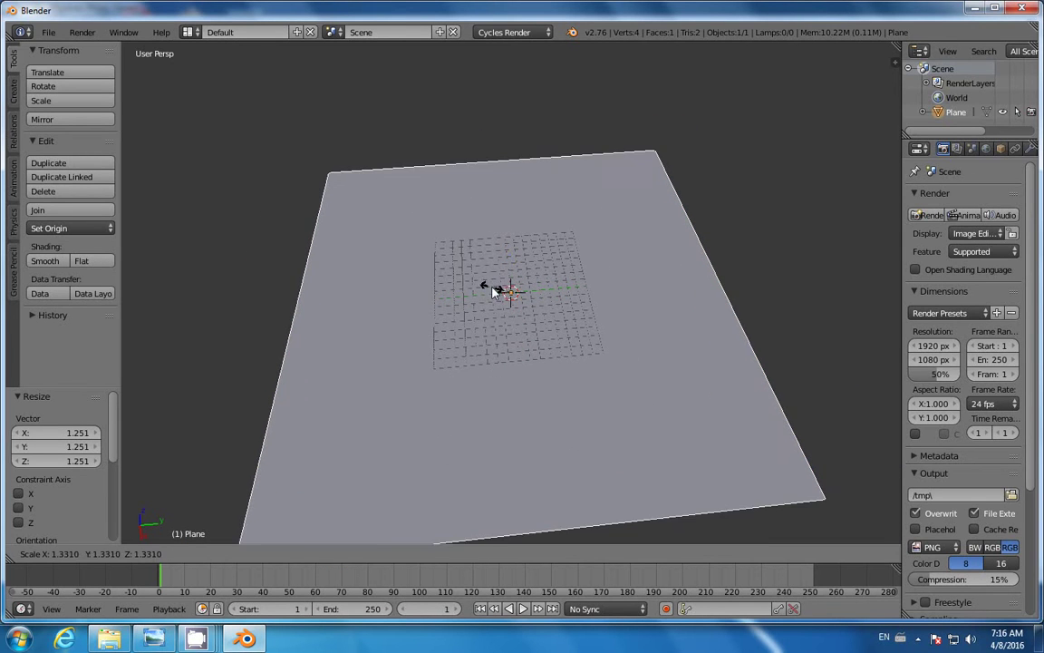
{"action": "left_click", "coordinate": [493, 291]}
{"action": "mouse_move", "coordinate": [440, 353]}
{"action": "middle_mouse_down"}
{"action": "mouse_move", "coordinate": [466, 310]}
{"action": "mouse_move", "coordinate": [458, 365]}
{"action": "middle_mouse_up"}
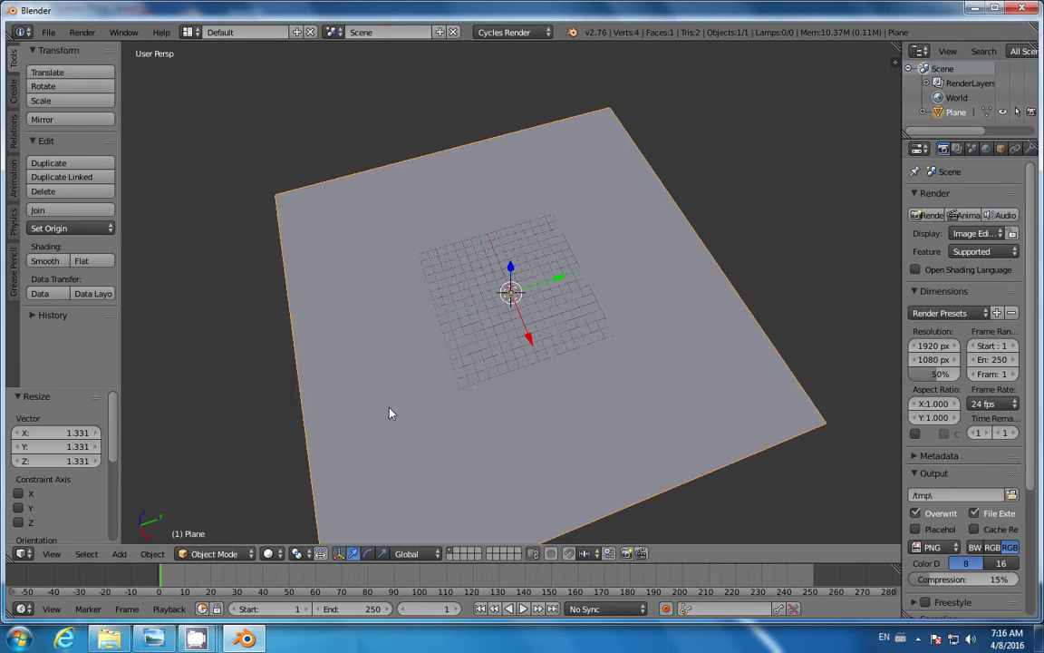
Switch the plane into Edit Mode
{"action": "left_click", "coordinate": [229, 556]}
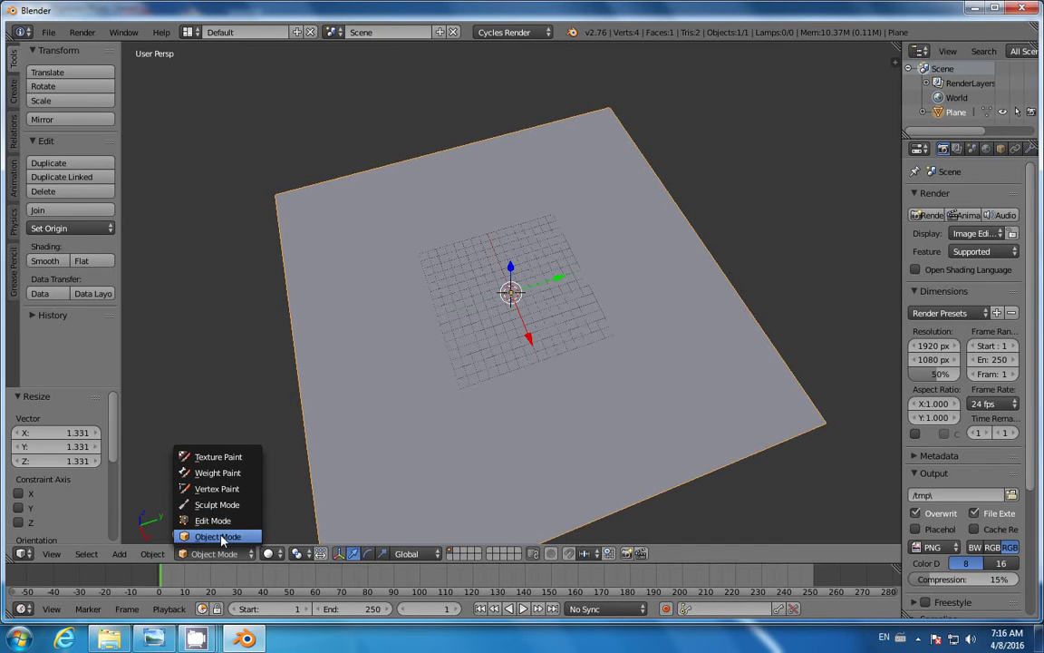
{"action": "left_click", "coordinate": [213, 521]}
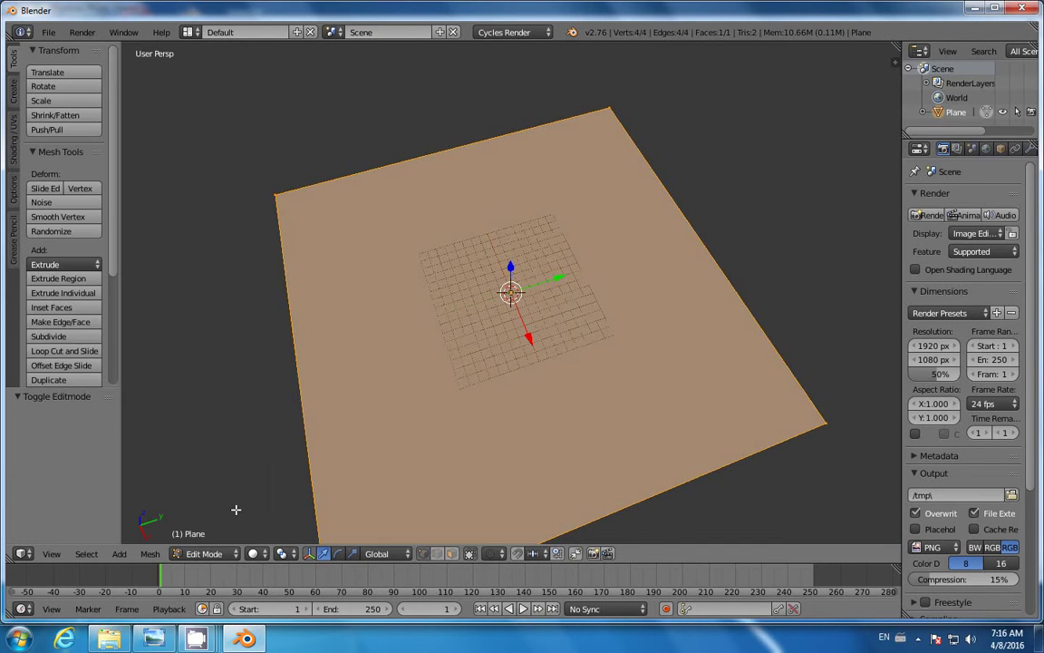
{"action": "left_click", "coordinate": [202, 554]}
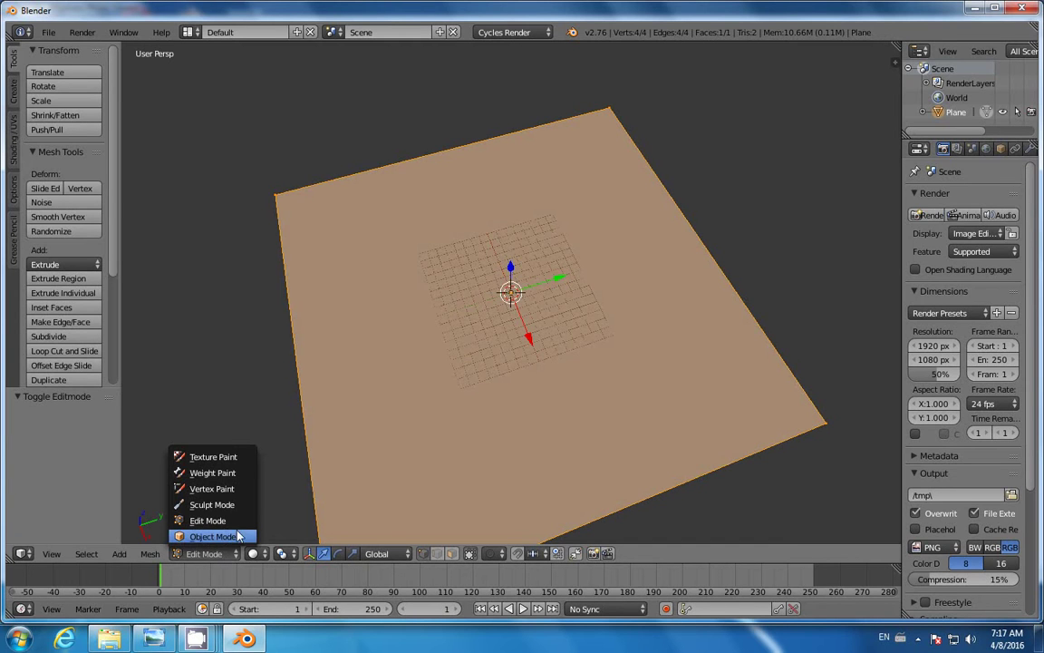
{"action": "left_click", "coordinate": [208, 521]}
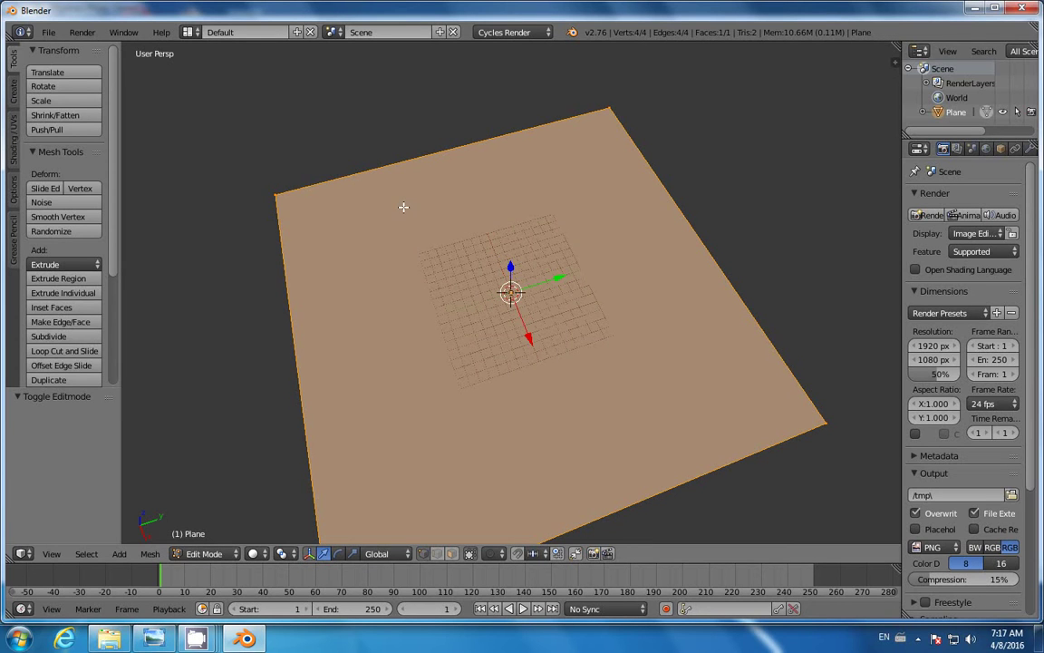
{"action": "key", "text": "Tab"}
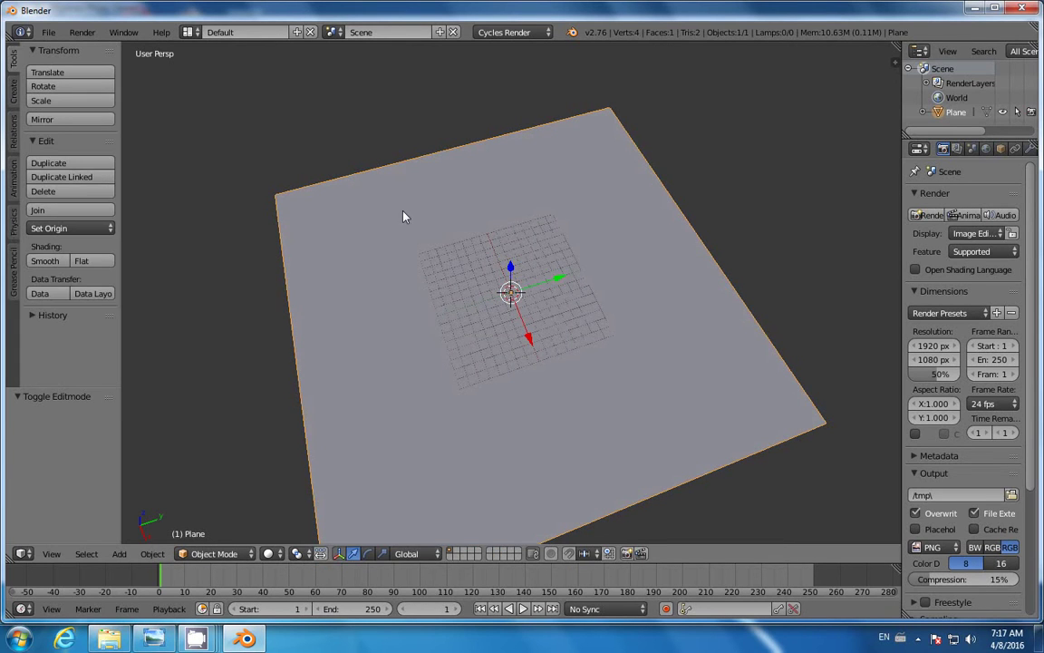
{"action": "key", "text": "Tab"}
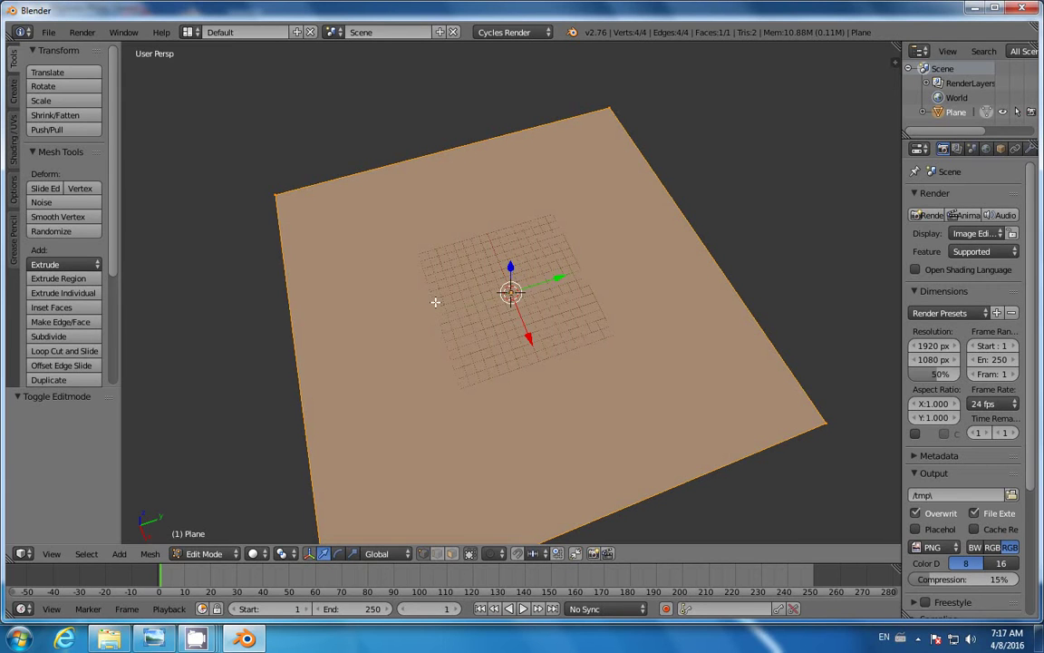
Subdivide the plane five times into a 32×32 grid of 1,024 faces (1,089 vertices)
{"action": "key", "text": "w"}
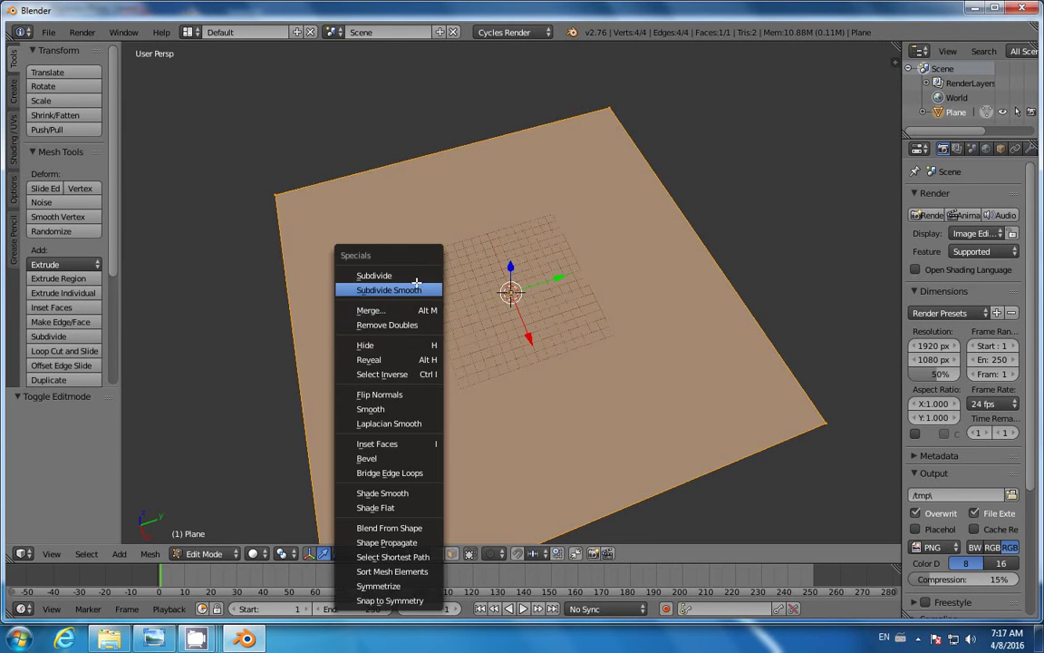
{"action": "left_click", "coordinate": [399, 274]}
{"action": "key", "text": "w"}
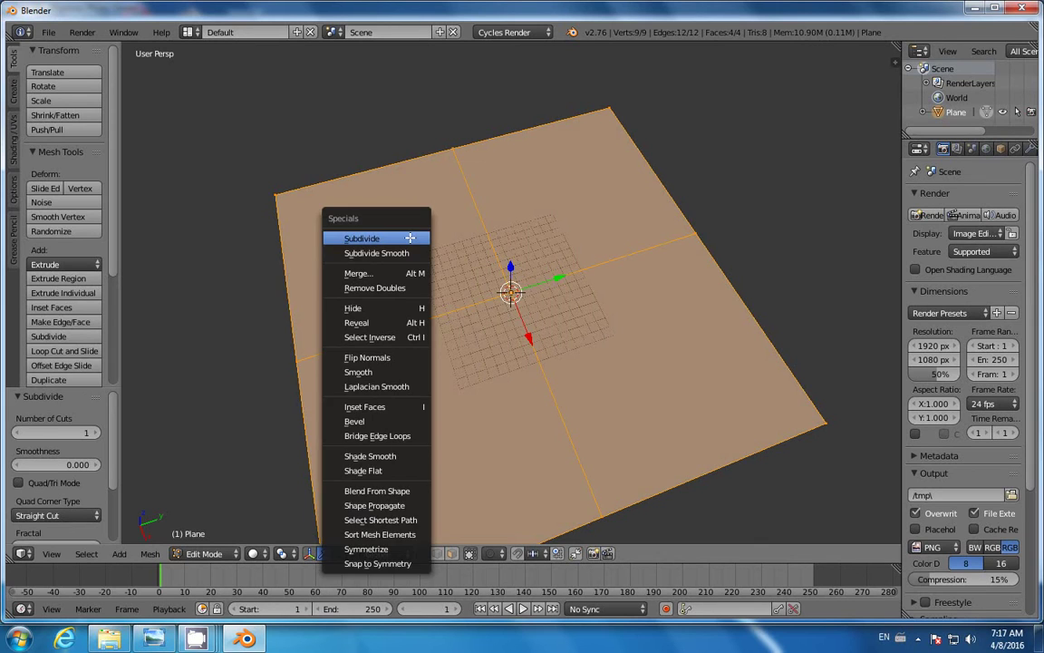
{"action": "left_click", "coordinate": [411, 237]}
{"action": "key", "text": "w"}
{"action": "left_click", "coordinate": [411, 237]}
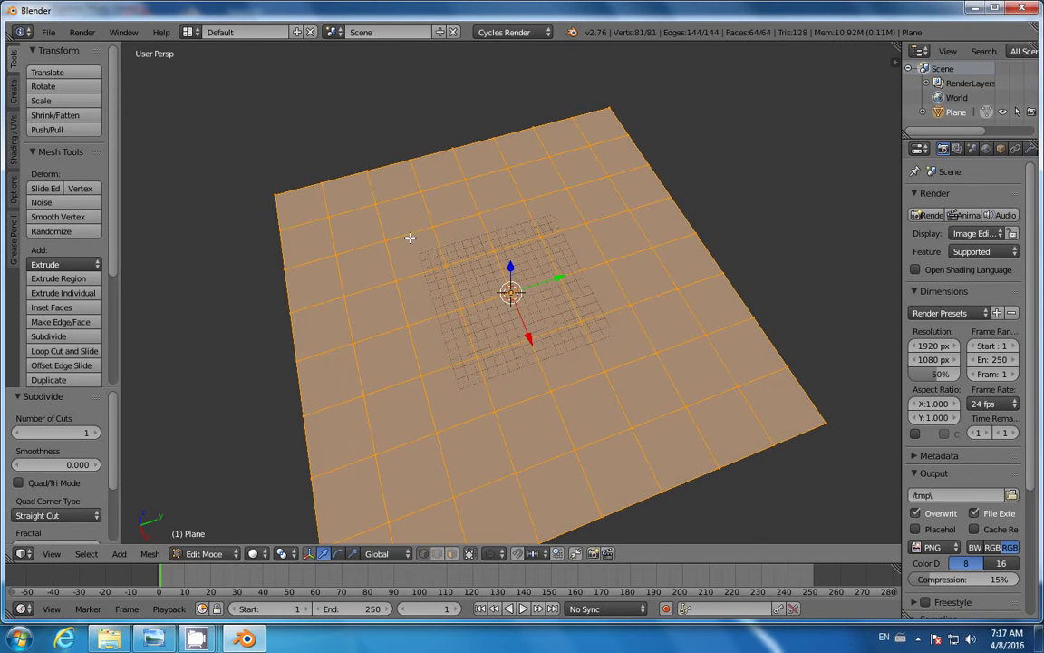
{"action": "key", "text": "w"}
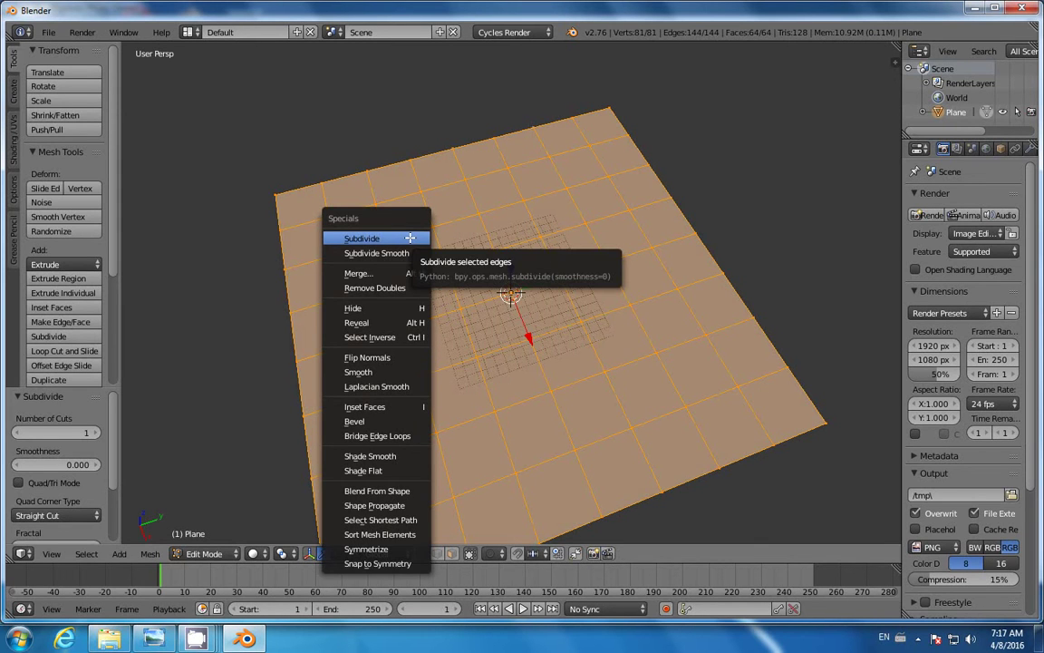
{"action": "left_click", "coordinate": [411, 238]}
{"action": "key", "text": "w"}
{"action": "left_click", "coordinate": [411, 237]}
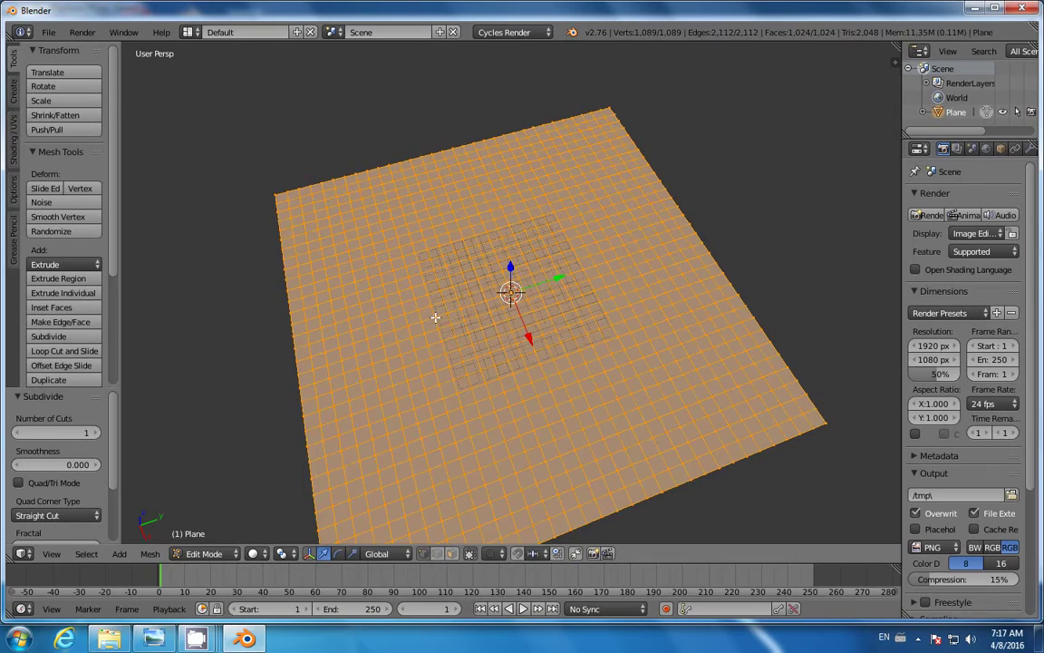
{"action": "mouse_move", "coordinate": [408, 356]}
{"action": "middle_mouse_down"}
{"action": "mouse_move", "coordinate": [410, 308]}
{"action": "mouse_move", "coordinate": [438, 380]}
{"action": "mouse_move", "coordinate": [401, 378]}
{"action": "mouse_move", "coordinate": [387, 333]}
{"action": "mouse_move", "coordinate": [455, 319]}
{"action": "mouse_move", "coordinate": [427, 362]}
{"action": "mouse_move", "coordinate": [411, 362]}
{"action": "mouse_move", "coordinate": [399, 341]}
{"action": "mouse_move", "coordinate": [420, 376]}
{"action": "middle_mouse_up"}
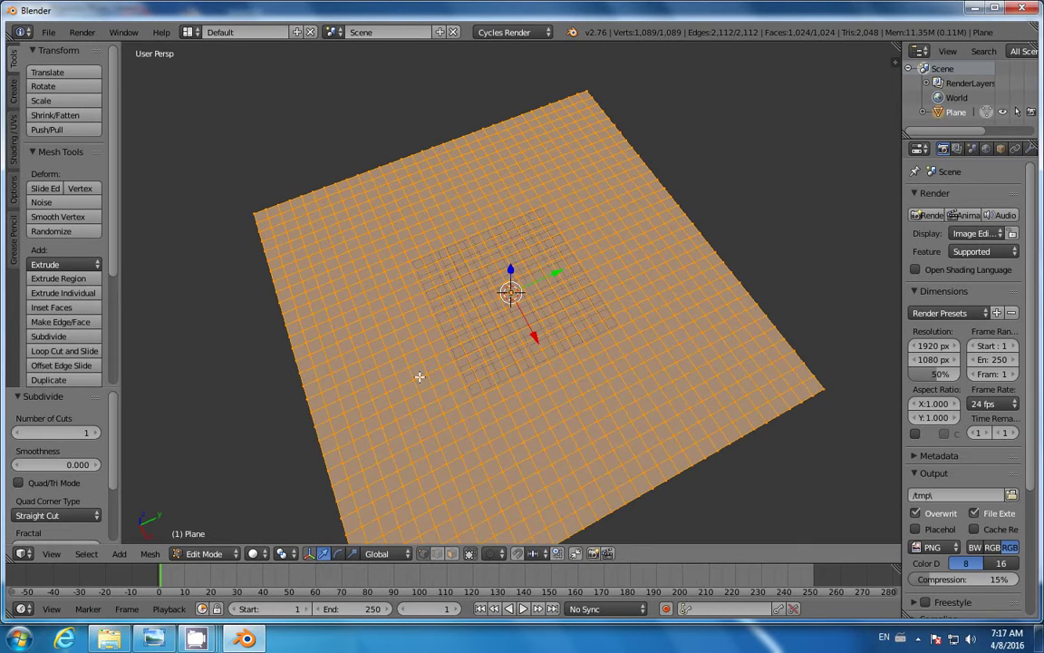
Switch the plane to Sculpt Mode and pick the SculptDraw brush
{"action": "left_click", "coordinate": [210, 553]}
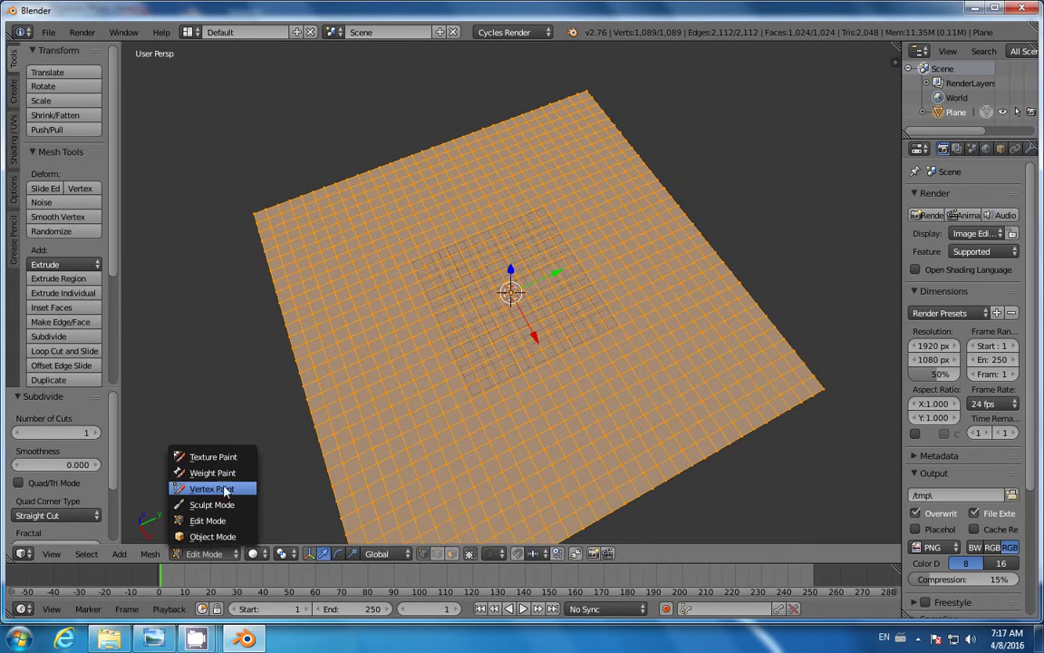
{"action": "left_click", "coordinate": [218, 505]}
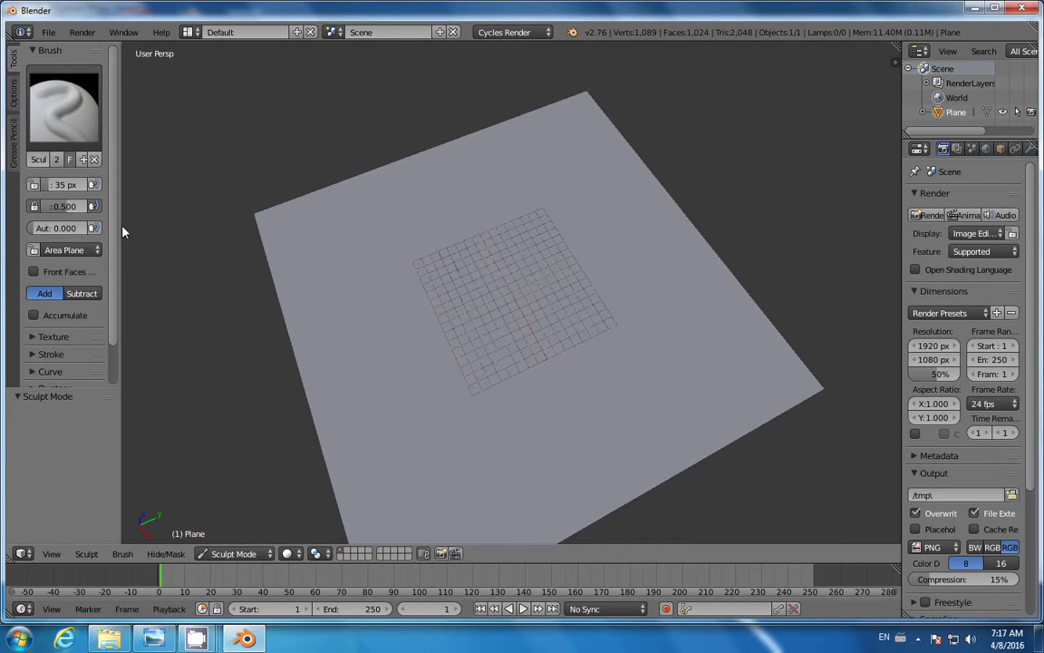
{"action": "left_click_drag", "start_coordinate": [123, 232], "coordinate": [283, 231]}
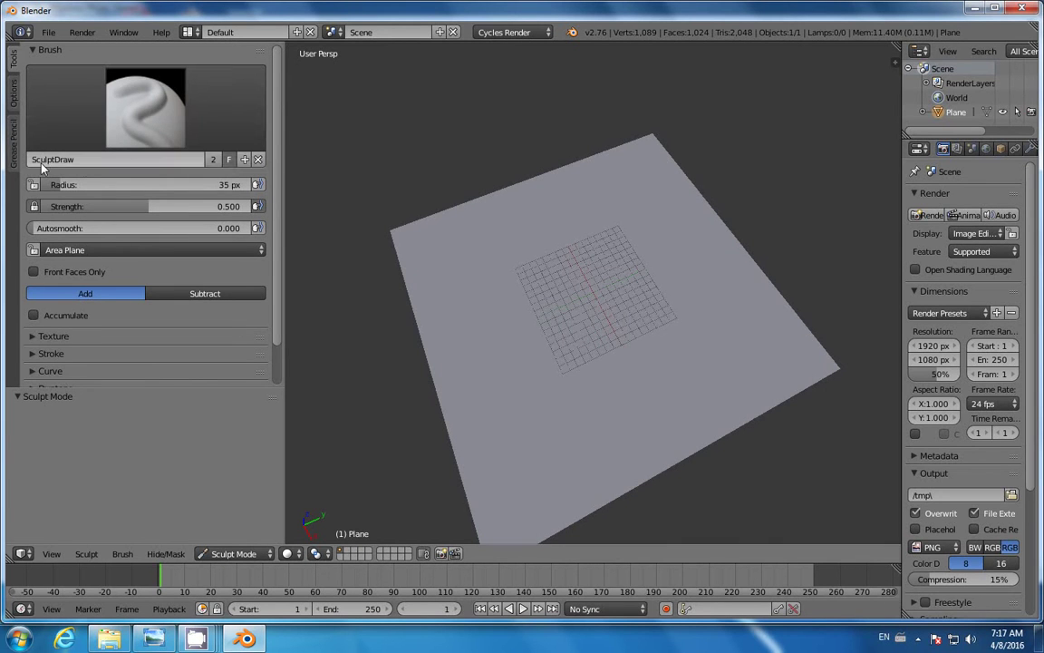
{"action": "left_click", "coordinate": [145, 104]}
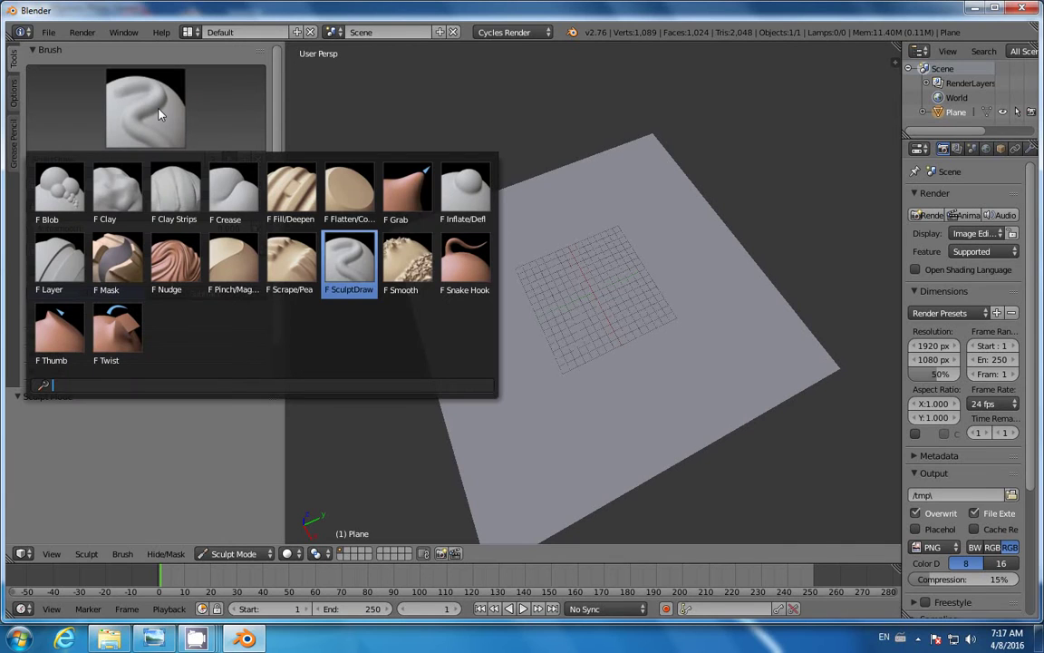
{"action": "left_click", "coordinate": [366, 271]}
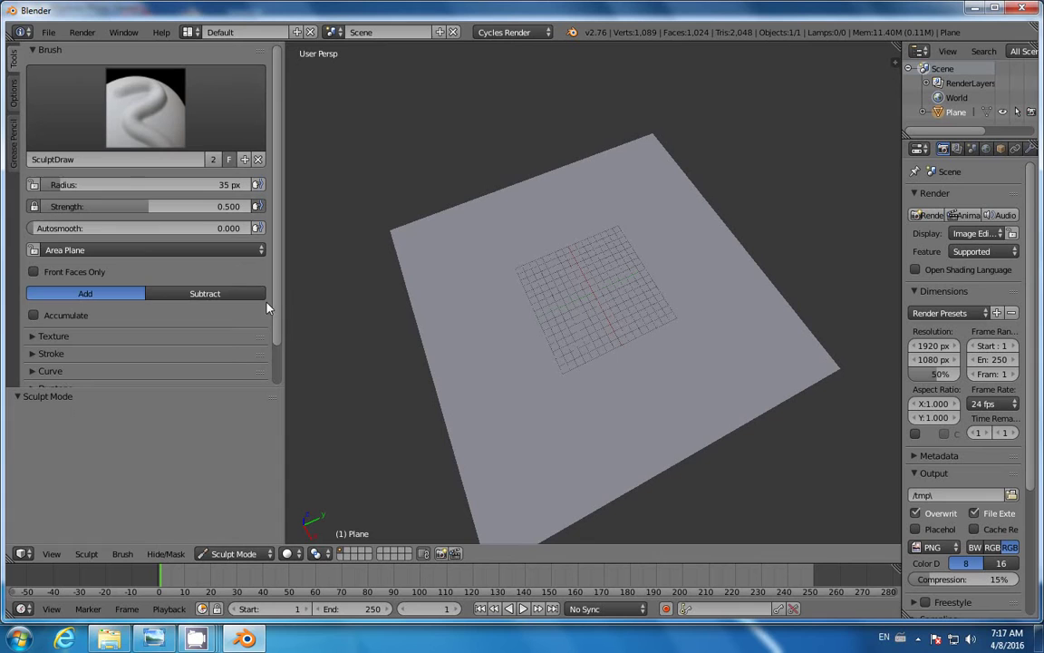
Turn off Mirror X symmetry and expand the Dyntopo settings
{"action": "scroll", "coordinate": [250, 271], "scroll_direction": "down", "scroll_amount": 2}
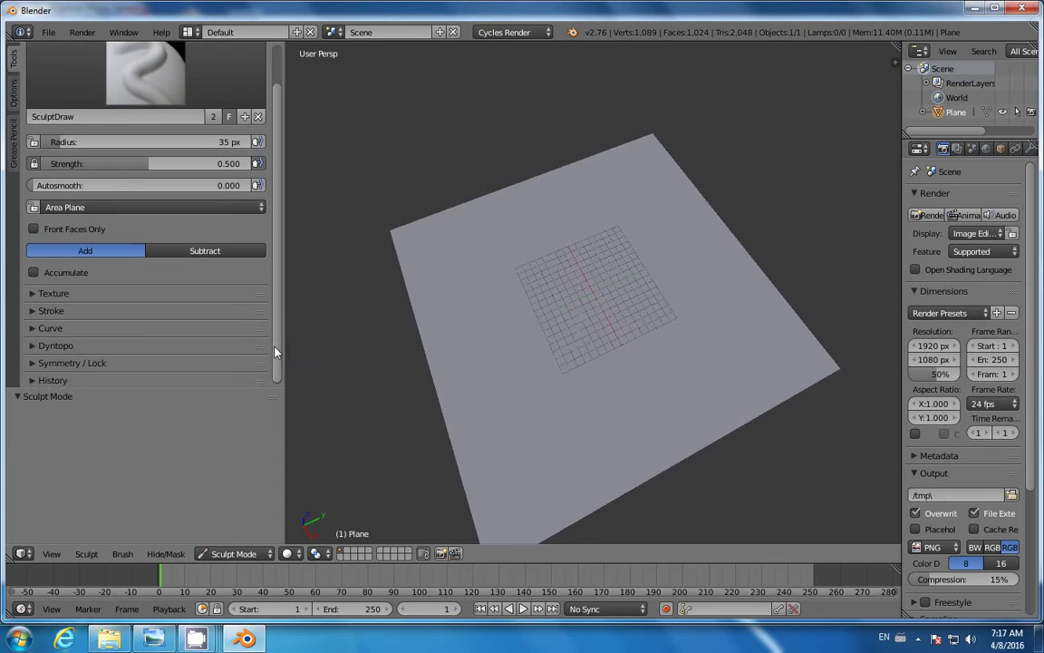
{"action": "left_click", "coordinate": [33, 363]}
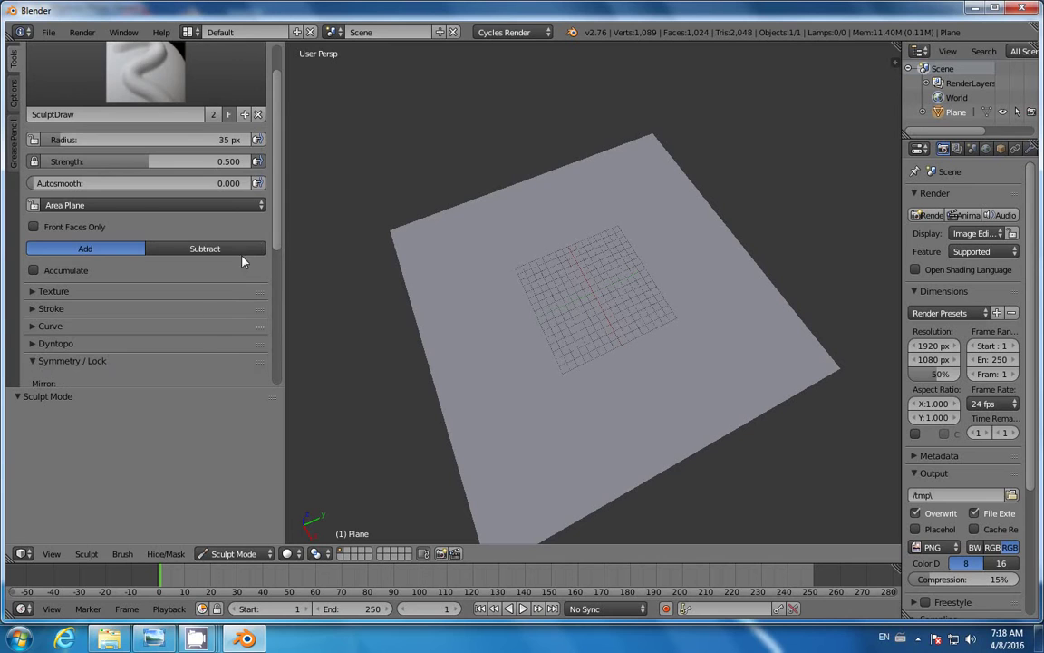
{"action": "left_click_drag", "start_coordinate": [280, 231], "coordinate": [275, 313]}
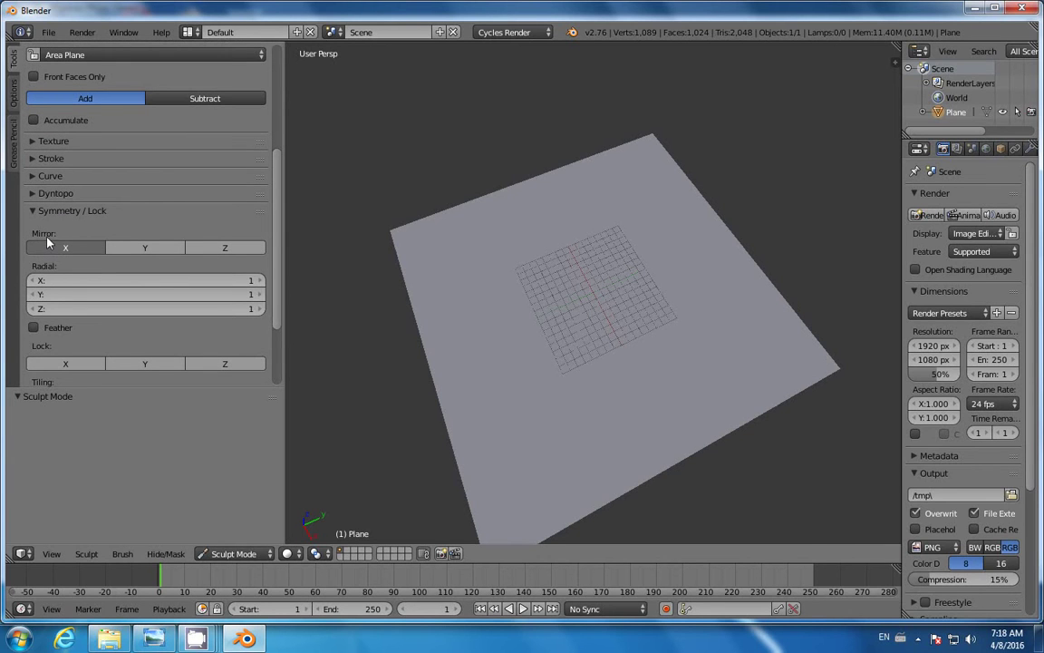
{"action": "left_click", "coordinate": [47, 250]}
{"action": "left_click_drag", "start_coordinate": [277, 255], "coordinate": [276, 220]}
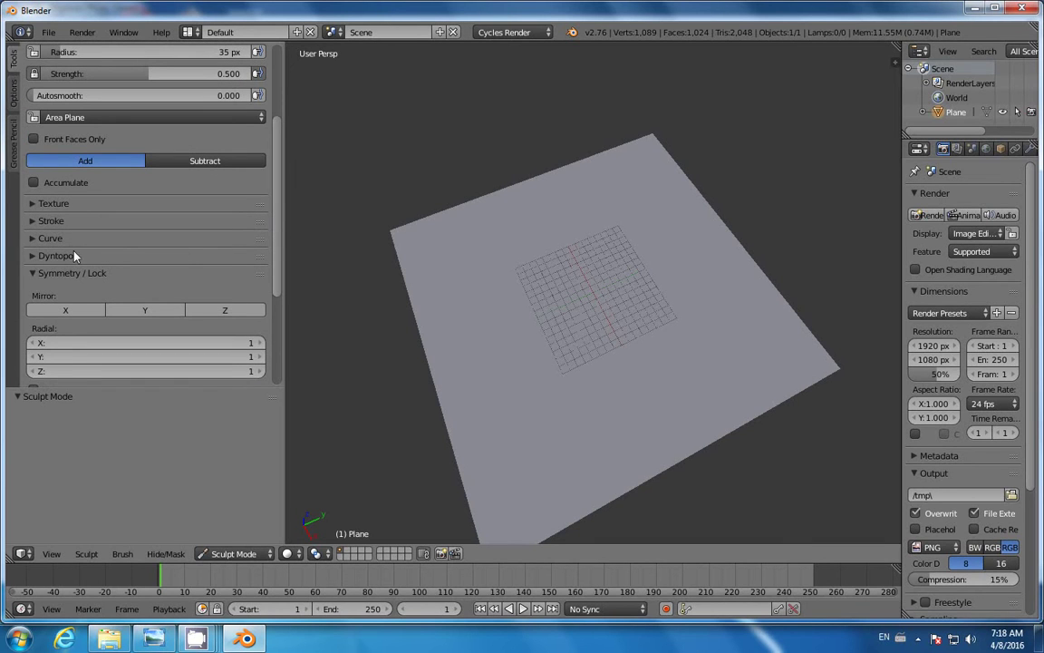
{"action": "left_click", "coordinate": [36, 257]}
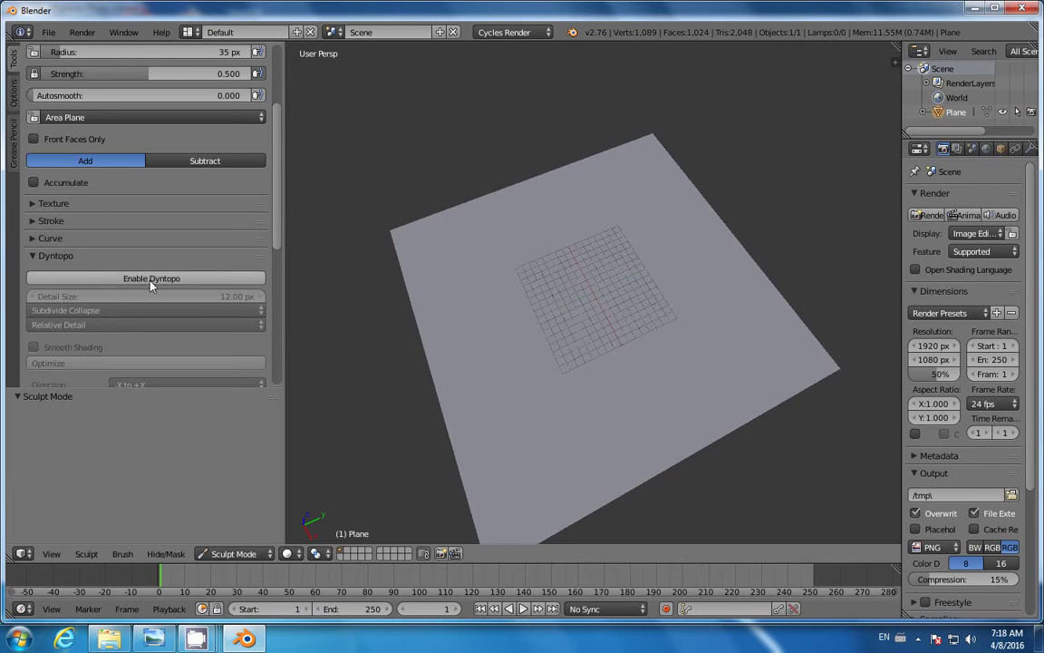
{"action": "mouse_move", "coordinate": [274, 247]}
{"action": "left_mouse_down"}
{"action": "mouse_move", "coordinate": [273, 314]}
{"action": "mouse_move", "coordinate": [282, 266]}
{"action": "left_mouse_up"}
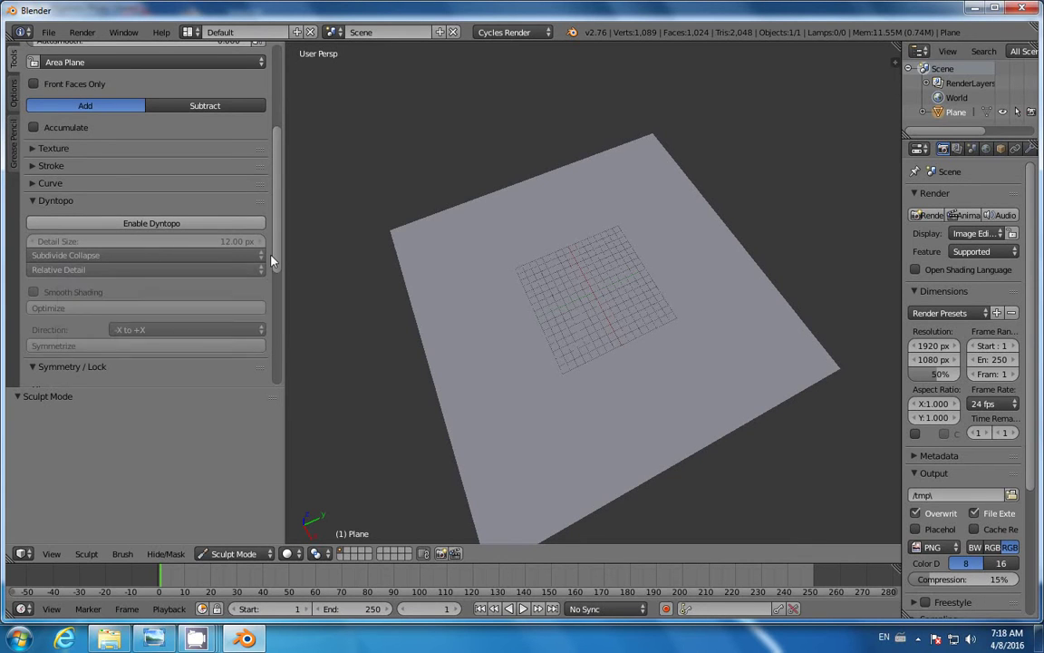
Sculpt an initial diagonal ridge running from the grid toward the plane's lower right
{"action": "mouse_move", "coordinate": [286, 252]}
{"action": "left_mouse_down"}
{"action": "mouse_move", "coordinate": [201, 252]}
{"action": "mouse_move", "coordinate": [200, 170]}
{"action": "left_mouse_up"}
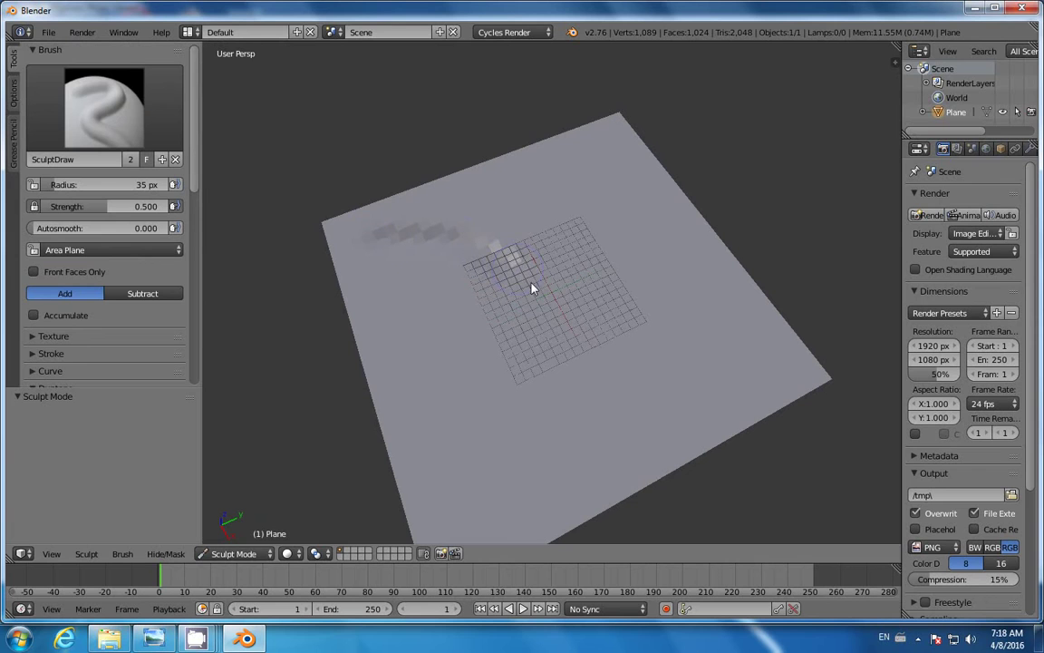
{"action": "mouse_move", "coordinate": [532, 288]}
{"action": "left_mouse_down"}
{"action": "mouse_move", "coordinate": [568, 342]}
{"action": "mouse_move", "coordinate": [652, 375]}
{"action": "mouse_move", "coordinate": [770, 377]}
{"action": "mouse_move", "coordinate": [645, 376]}
{"action": "mouse_move", "coordinate": [567, 346]}
{"action": "left_mouse_up"}
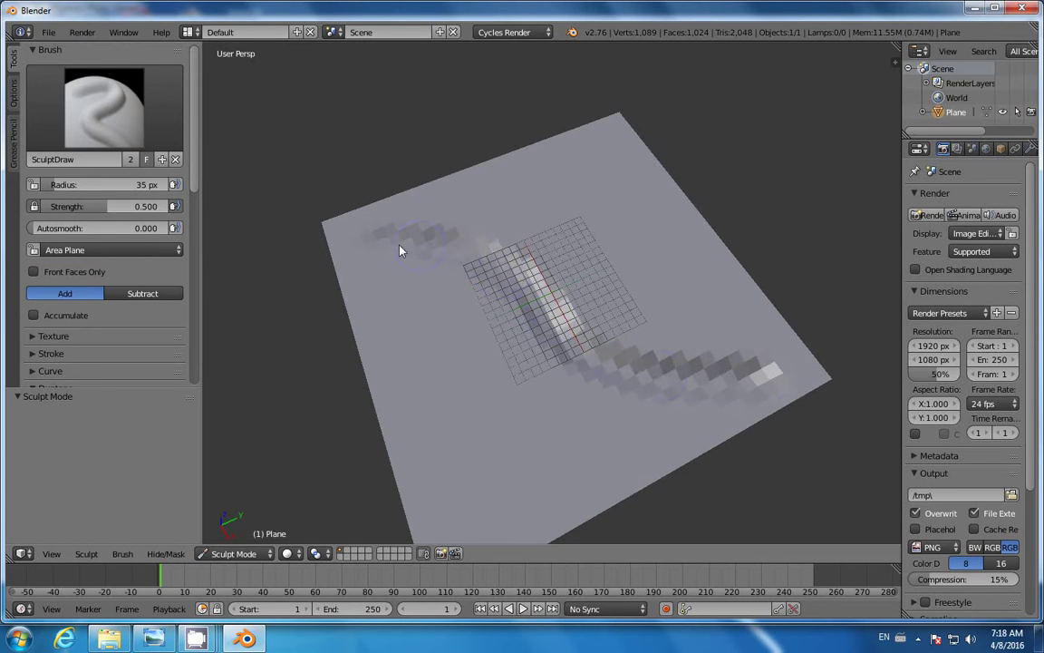
{"action": "mouse_move", "coordinate": [533, 298]}
{"action": "left_mouse_down"}
{"action": "mouse_move", "coordinate": [603, 357]}
{"action": "mouse_move", "coordinate": [673, 376]}
{"action": "mouse_move", "coordinate": [754, 380]}
{"action": "left_mouse_up"}
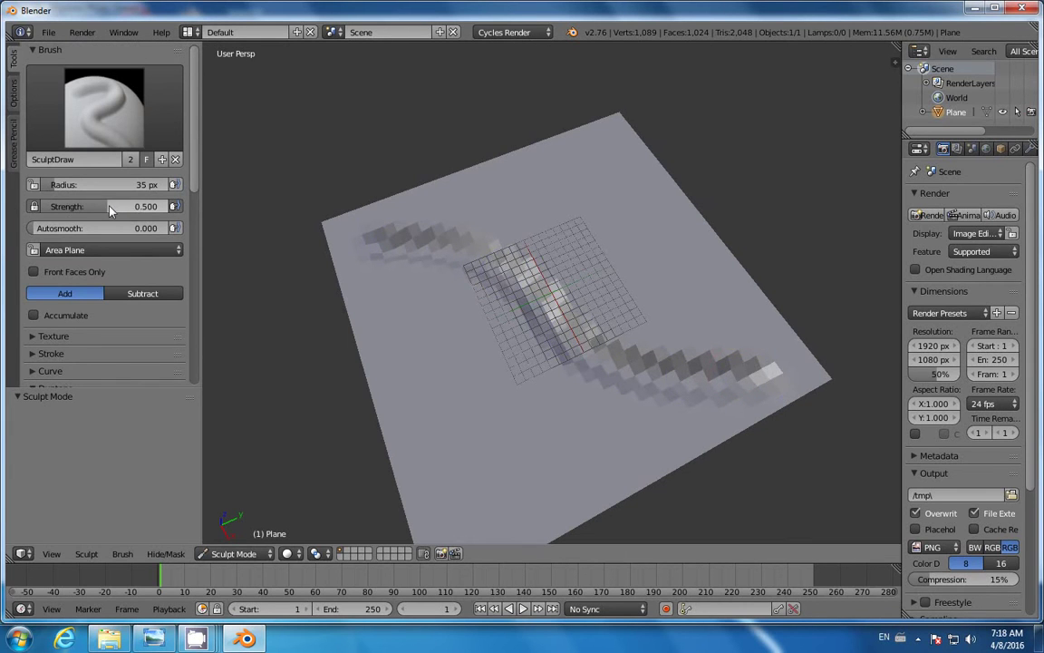
Raise brush strength to 0.722 and build the ridge along its full length, checking the reference render
{"action": "left_click_drag", "start_coordinate": [109, 210], "coordinate": [135, 205]}
{"action": "left_click_drag", "start_coordinate": [376, 245], "coordinate": [476, 265], "text": "shift"}
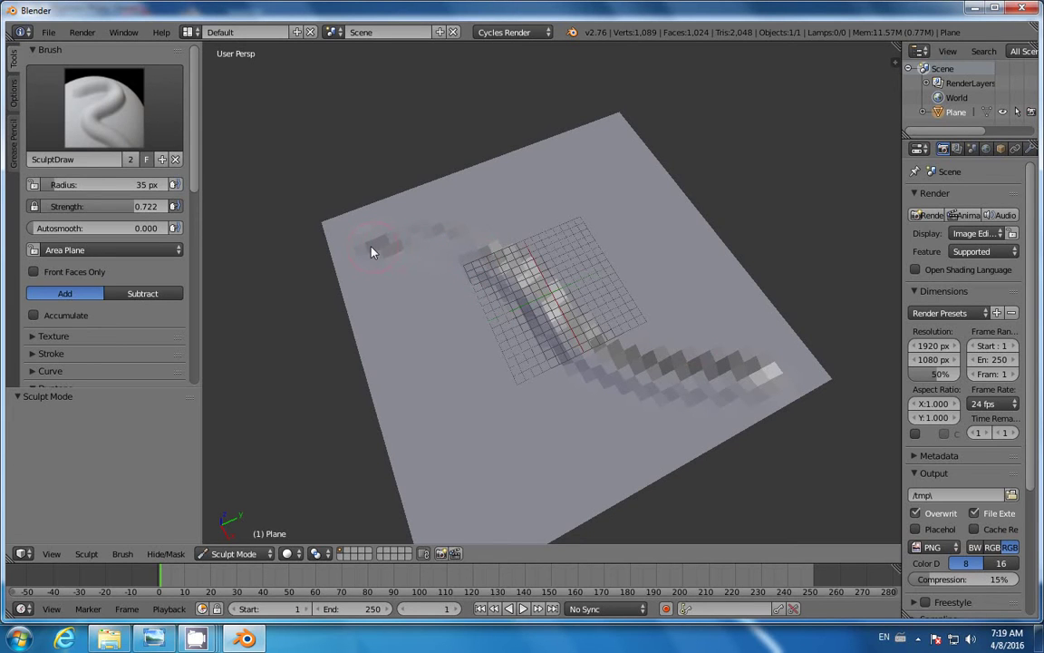
{"action": "mouse_move", "coordinate": [371, 250]}
{"action": "left_mouse_down"}
{"action": "mouse_move", "coordinate": [476, 265]}
{"action": "mouse_move", "coordinate": [635, 366]}
{"action": "mouse_move", "coordinate": [761, 383]}
{"action": "mouse_move", "coordinate": [611, 364]}
{"action": "mouse_move", "coordinate": [470, 263]}
{"action": "mouse_move", "coordinate": [422, 247]}
{"action": "mouse_move", "coordinate": [370, 247]}
{"action": "mouse_move", "coordinate": [455, 254]}
{"action": "mouse_move", "coordinate": [619, 343]}
{"action": "mouse_move", "coordinate": [678, 365]}
{"action": "mouse_move", "coordinate": [761, 374]}
{"action": "mouse_move", "coordinate": [651, 371]}
{"action": "mouse_move", "coordinate": [590, 351]}
{"action": "mouse_move", "coordinate": [393, 252]}
{"action": "left_mouse_up"}
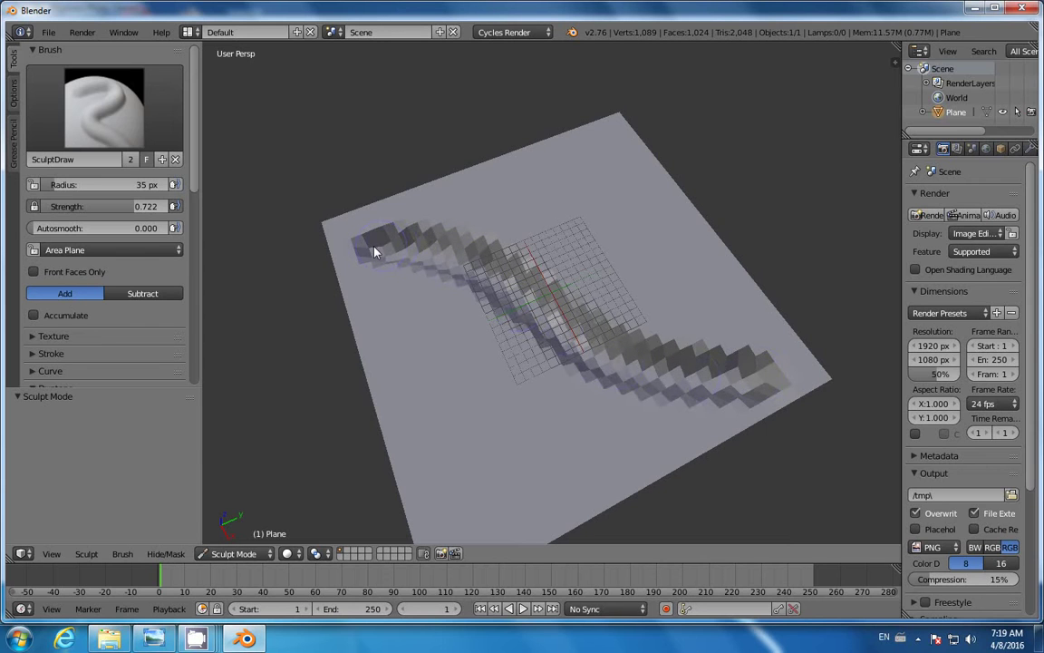
{"action": "mouse_move", "coordinate": [504, 283]}
{"action": "left_mouse_down"}
{"action": "mouse_move", "coordinate": [648, 358]}
{"action": "mouse_move", "coordinate": [727, 378]}
{"action": "mouse_move", "coordinate": [769, 379]}
{"action": "left_mouse_up"}
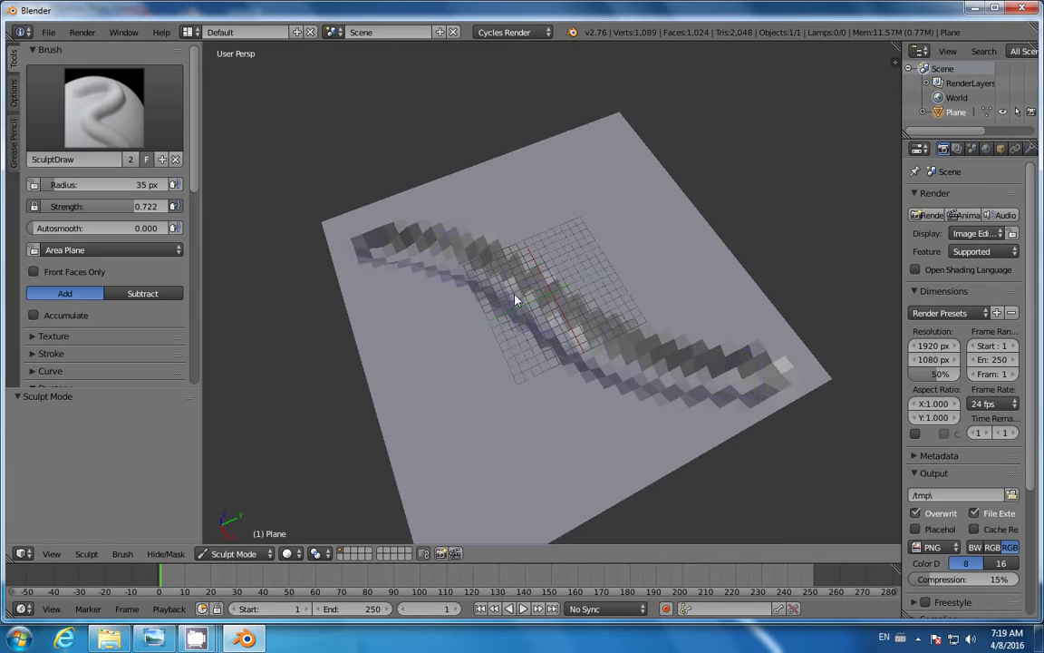
{"action": "mouse_move", "coordinate": [515, 300]}
{"action": "left_mouse_down"}
{"action": "mouse_move", "coordinate": [369, 249]}
{"action": "mouse_move", "coordinate": [423, 255]}
{"action": "mouse_move", "coordinate": [612, 349]}
{"action": "left_mouse_up"}
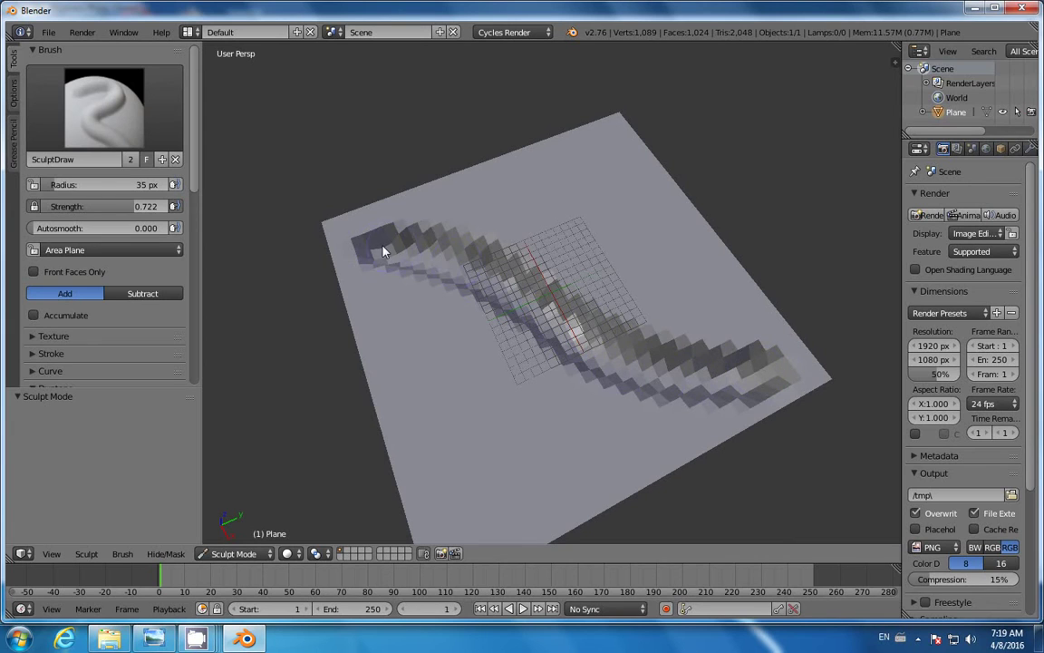
{"action": "mouse_move", "coordinate": [383, 252]}
{"action": "left_mouse_down"}
{"action": "mouse_move", "coordinate": [666, 348]}
{"action": "mouse_move", "coordinate": [784, 373]}
{"action": "mouse_move", "coordinate": [746, 373]}
{"action": "left_mouse_up"}
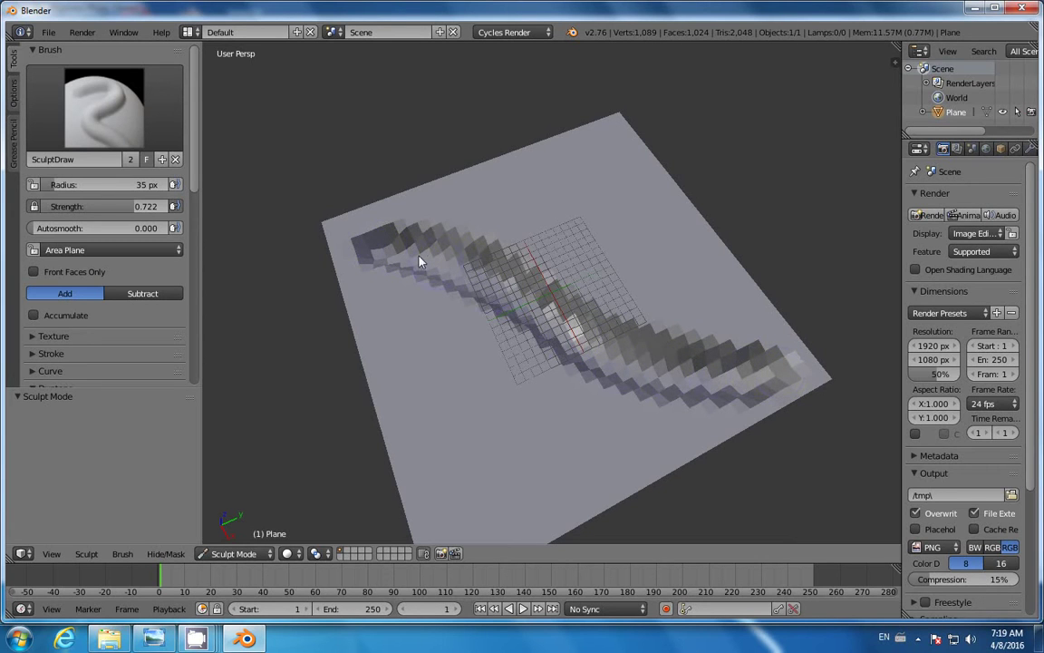
{"action": "mouse_move", "coordinate": [453, 274]}
{"action": "left_mouse_down"}
{"action": "mouse_move", "coordinate": [696, 378]}
{"action": "mouse_move", "coordinate": [758, 385]}
{"action": "left_mouse_up"}
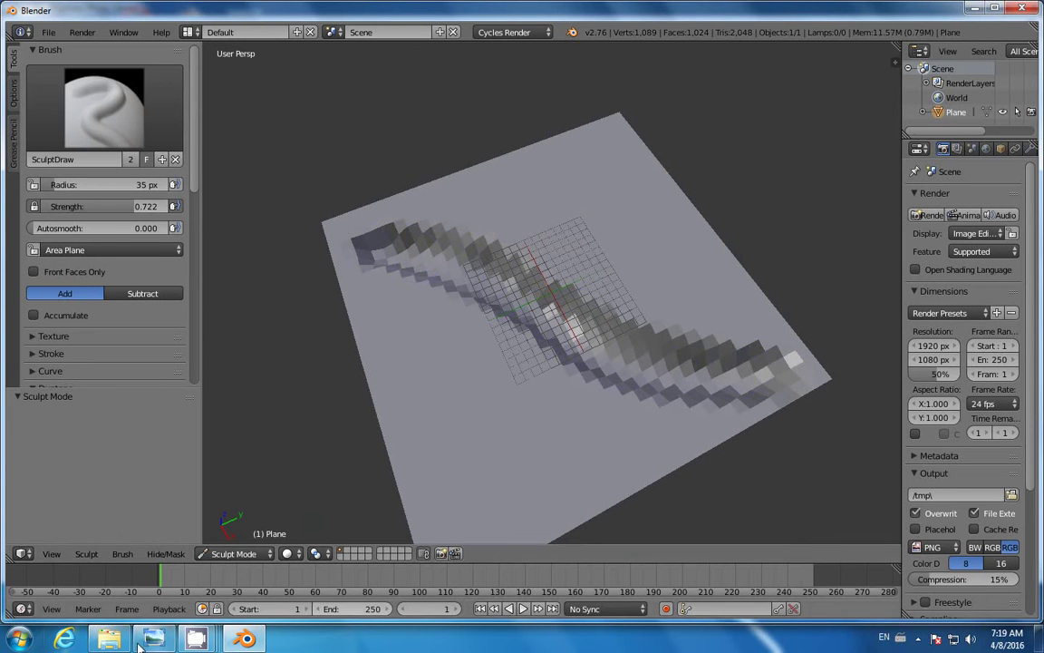
{"action": "key", "text": "alt+Tab"}
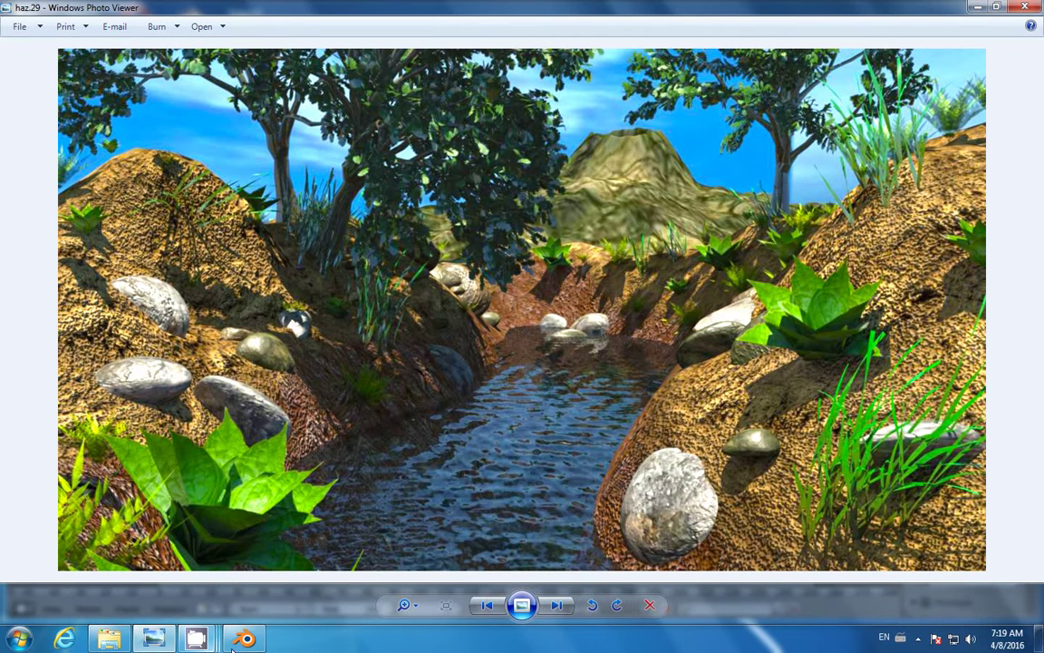
{"action": "key", "text": "alt+Tab"}
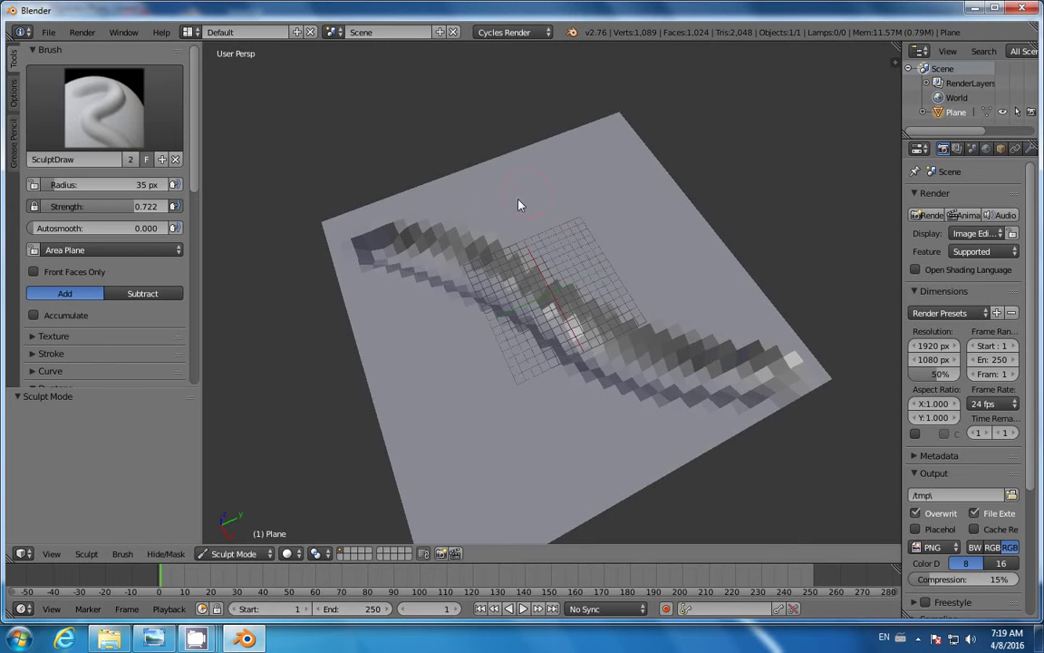
Sculpt a raised stroke and bumps across the plane's upper area beside the ridge
{"action": "mouse_move", "coordinate": [488, 205]}
{"action": "left_mouse_down"}
{"action": "mouse_move", "coordinate": [569, 162]}
{"action": "mouse_move", "coordinate": [600, 221]}
{"action": "mouse_move", "coordinate": [643, 220]}
{"action": "mouse_move", "coordinate": [613, 173]}
{"action": "mouse_move", "coordinate": [655, 196]}
{"action": "mouse_move", "coordinate": [706, 287]}
{"action": "mouse_move", "coordinate": [746, 311]}
{"action": "mouse_move", "coordinate": [679, 302]}
{"action": "mouse_move", "coordinate": [556, 251]}
{"action": "mouse_move", "coordinate": [531, 210]}
{"action": "mouse_move", "coordinate": [641, 241]}
{"action": "left_mouse_up"}
{"action": "mouse_move", "coordinate": [563, 225]}
{"action": "left_mouse_down"}
{"action": "mouse_move", "coordinate": [441, 200]}
{"action": "mouse_move", "coordinate": [621, 143]}
{"action": "mouse_move", "coordinate": [634, 174]}
{"action": "mouse_move", "coordinate": [560, 196]}
{"action": "mouse_move", "coordinate": [559, 208]}
{"action": "mouse_move", "coordinate": [517, 201]}
{"action": "mouse_move", "coordinate": [529, 187]}
{"action": "mouse_move", "coordinate": [591, 200]}
{"action": "mouse_move", "coordinate": [615, 181]}
{"action": "mouse_move", "coordinate": [607, 164]}
{"action": "mouse_move", "coordinate": [633, 218]}
{"action": "mouse_move", "coordinate": [599, 221]}
{"action": "mouse_move", "coordinate": [664, 241]}
{"action": "mouse_move", "coordinate": [685, 270]}
{"action": "left_mouse_up"}
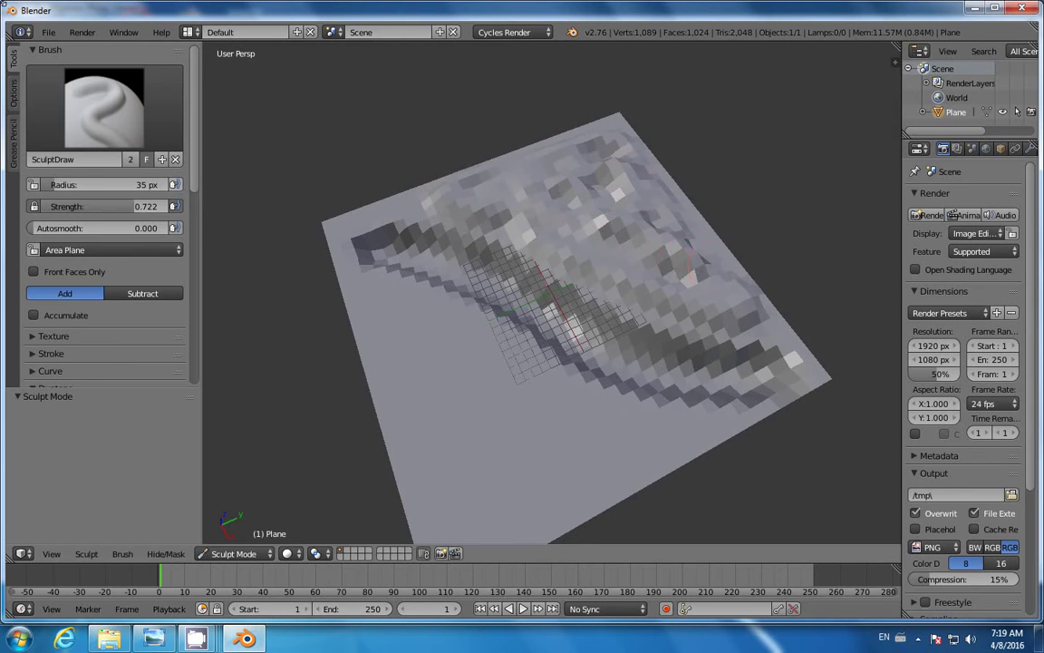
{"action": "left_click", "coordinate": [48, 32]}
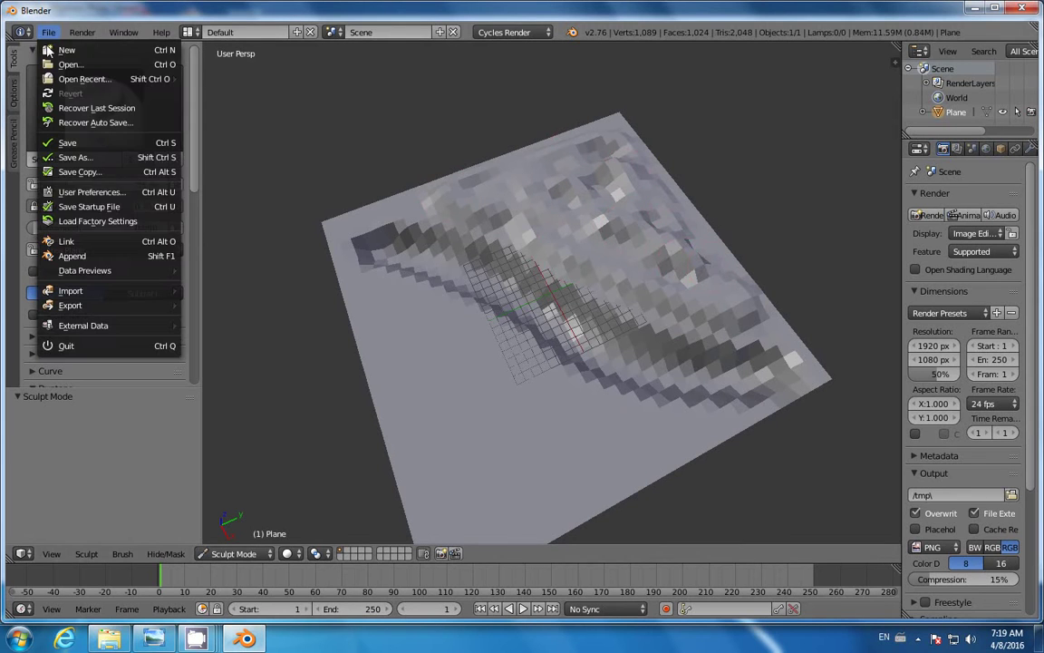
Check the Input keymap in User Preferences, then sculpt bumps on the plane's upper-right area
{"action": "left_click", "coordinate": [94, 193]}
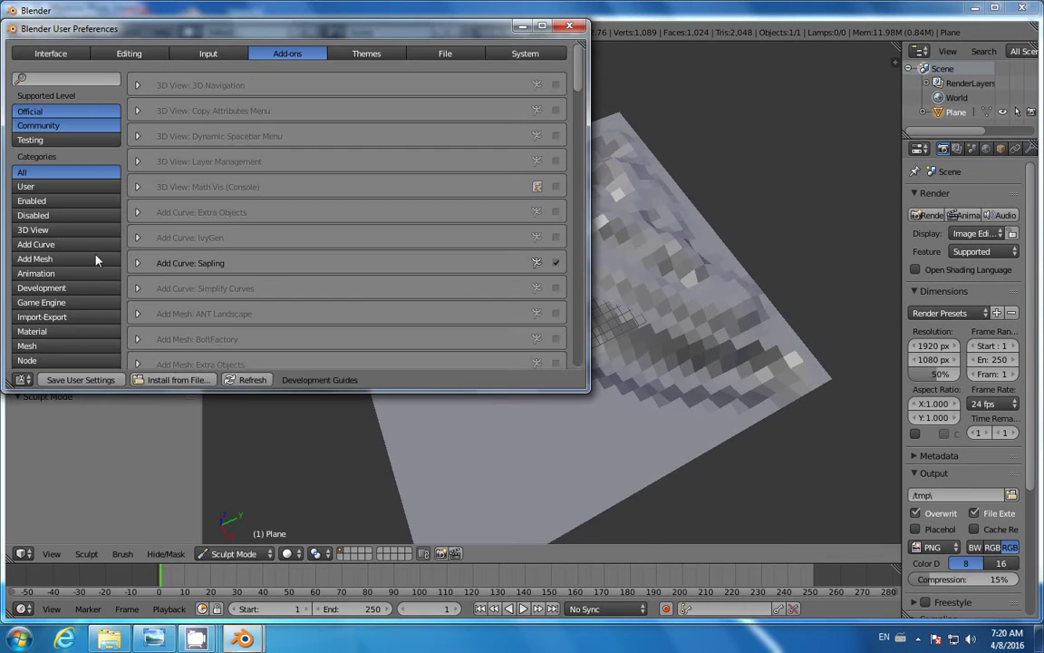
{"action": "left_click", "coordinate": [208, 54]}
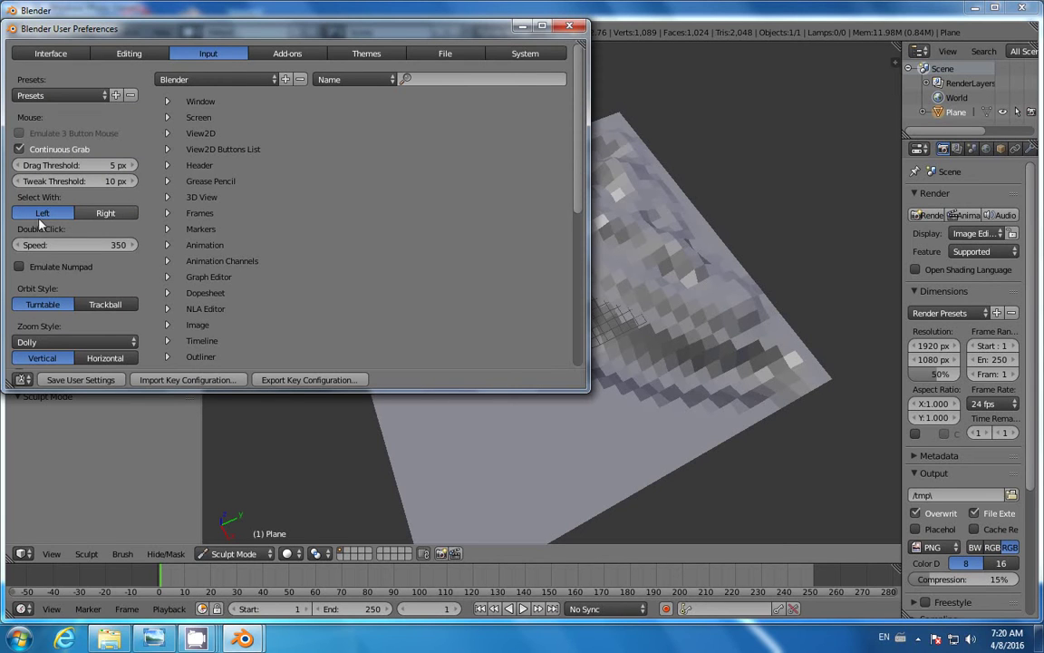
{"action": "left_click", "coordinate": [522, 26]}
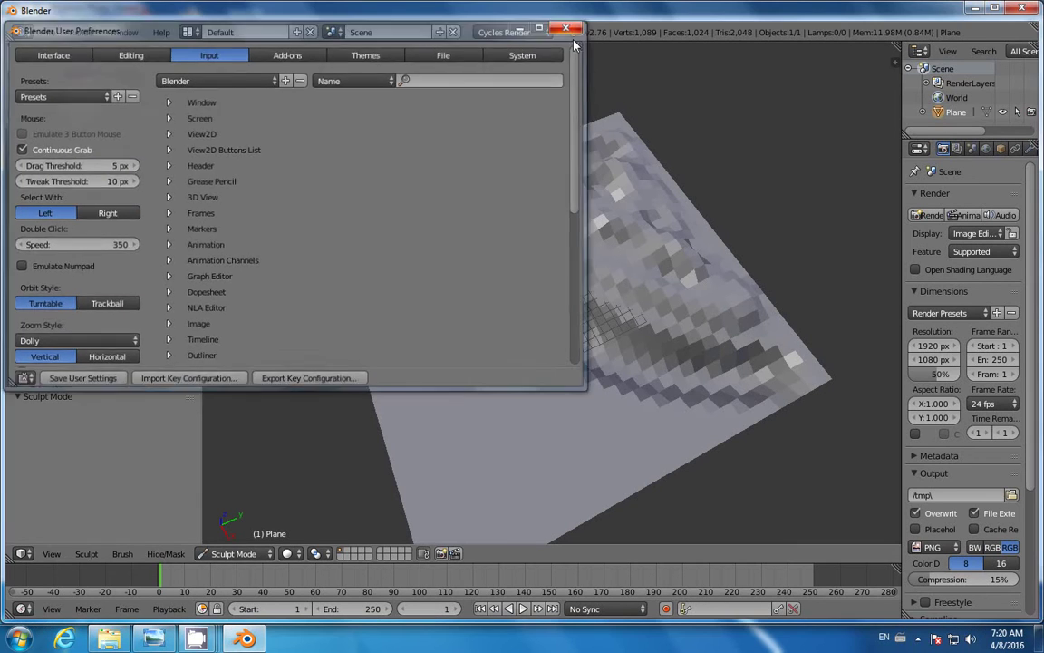
{"action": "mouse_move", "coordinate": [638, 247]}
{"action": "left_mouse_down"}
{"action": "mouse_move", "coordinate": [512, 209]}
{"action": "mouse_move", "coordinate": [539, 184]}
{"action": "mouse_move", "coordinate": [678, 216]}
{"action": "mouse_move", "coordinate": [717, 270]}
{"action": "mouse_move", "coordinate": [697, 305]}
{"action": "left_mouse_up"}
Sculpt extra ridges across the upper-right, left side and bottom edge of the plane
{"action": "mouse_move", "coordinate": [358, 306]}
{"action": "left_mouse_down"}
{"action": "mouse_move", "coordinate": [387, 306]}
{"action": "mouse_move", "coordinate": [429, 340]}
{"action": "mouse_move", "coordinate": [476, 429]}
{"action": "mouse_move", "coordinate": [391, 334]}
{"action": "mouse_move", "coordinate": [513, 472]}
{"action": "mouse_move", "coordinate": [685, 433]}
{"action": "mouse_move", "coordinate": [513, 387]}
{"action": "mouse_move", "coordinate": [387, 298]}
{"action": "mouse_move", "coordinate": [509, 397]}
{"action": "mouse_move", "coordinate": [604, 435]}
{"action": "mouse_move", "coordinate": [765, 406]}
{"action": "mouse_move", "coordinate": [813, 374]}
{"action": "left_mouse_up"}
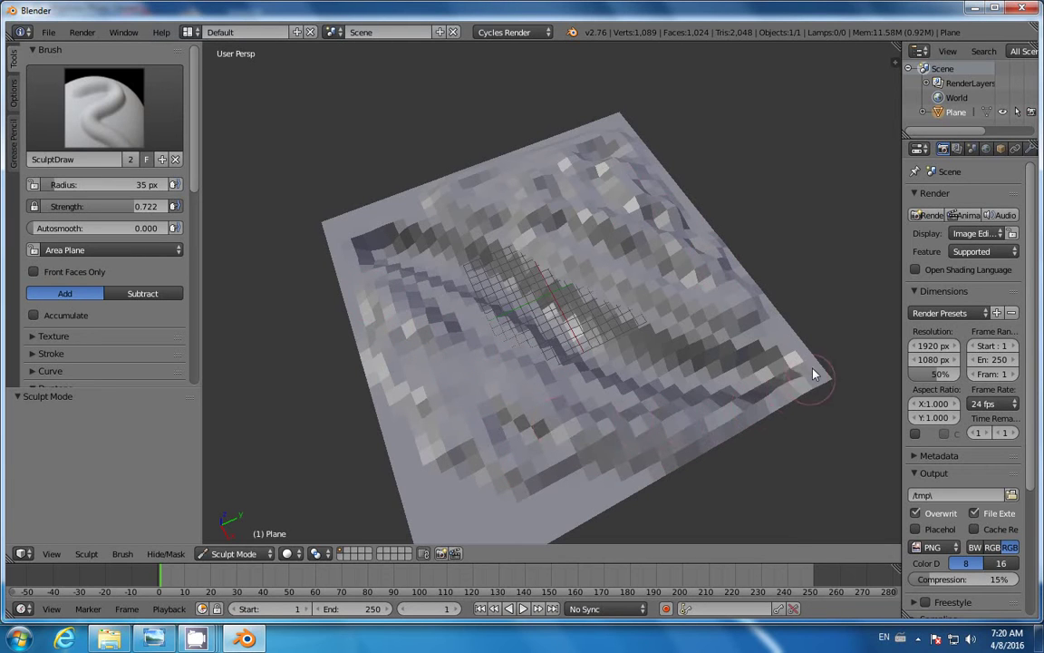
{"action": "mouse_move", "coordinate": [399, 214]}
{"action": "left_mouse_down"}
{"action": "mouse_move", "coordinate": [333, 240]}
{"action": "mouse_move", "coordinate": [379, 313]}
{"action": "left_mouse_up"}
{"action": "mouse_move", "coordinate": [414, 360]}
{"action": "left_mouse_down"}
{"action": "mouse_move", "coordinate": [467, 496]}
{"action": "mouse_move", "coordinate": [591, 471]}
{"action": "mouse_move", "coordinate": [524, 501]}
{"action": "left_mouse_up"}
{"action": "middle_click_drag", "start_coordinate": [517, 426], "coordinate": [514, 427]}
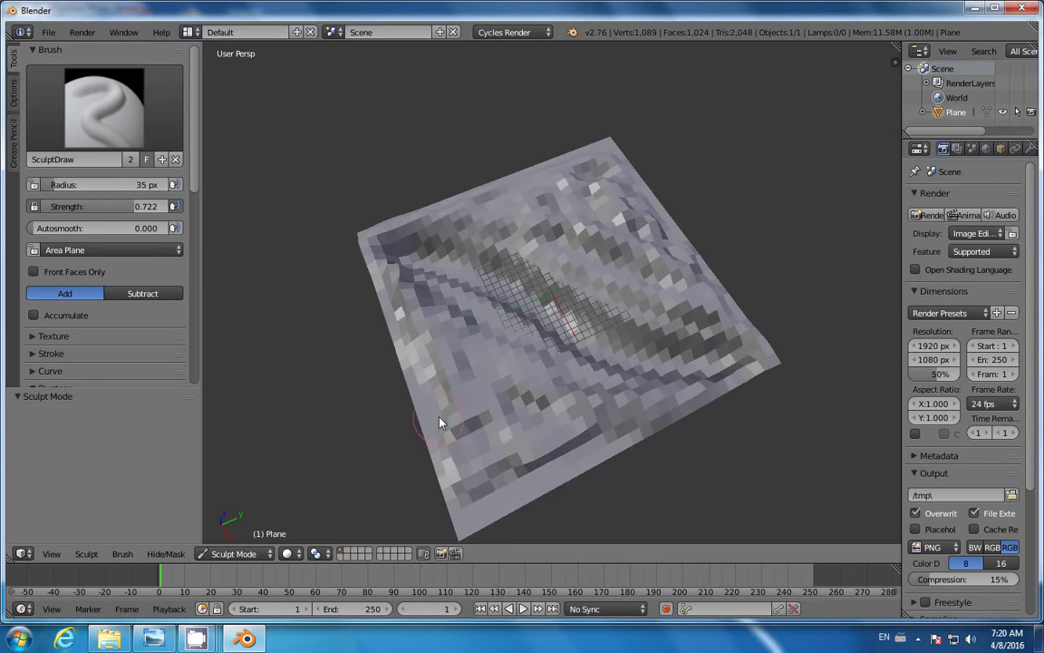
Smooth the dark bottom ridge, carve creases and streaks, then switch to top view
{"action": "mouse_move", "coordinate": [439, 423]}
{"action": "left_mouse_down"}
{"action": "mouse_move", "coordinate": [430, 380]}
{"action": "mouse_move", "coordinate": [516, 454]}
{"action": "mouse_move", "coordinate": [514, 479]}
{"action": "mouse_move", "coordinate": [574, 451]}
{"action": "mouse_move", "coordinate": [583, 432]}
{"action": "mouse_move", "coordinate": [490, 497]}
{"action": "left_mouse_up"}
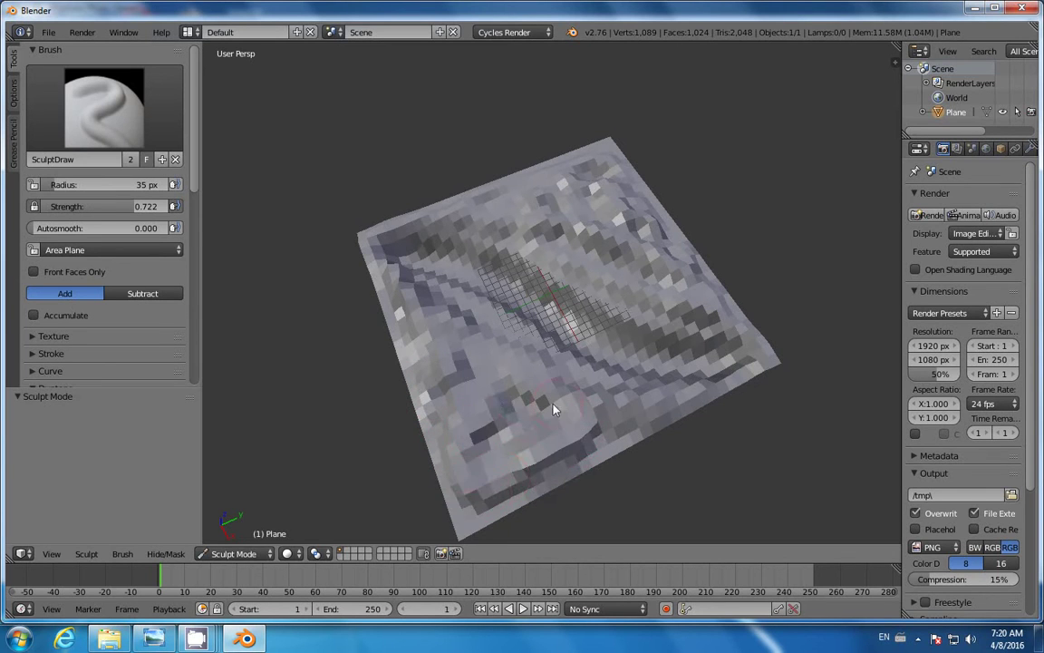
{"action": "left_click_drag", "start_coordinate": [484, 400], "coordinate": [577, 412]}
{"action": "mouse_move", "coordinate": [561, 411]}
{"action": "middle_mouse_down"}
{"action": "mouse_move", "coordinate": [487, 389]}
{"action": "mouse_move", "coordinate": [470, 438]}
{"action": "mouse_move", "coordinate": [490, 393]}
{"action": "mouse_move", "coordinate": [509, 446]}
{"action": "mouse_move", "coordinate": [501, 314]}
{"action": "middle_mouse_up"}
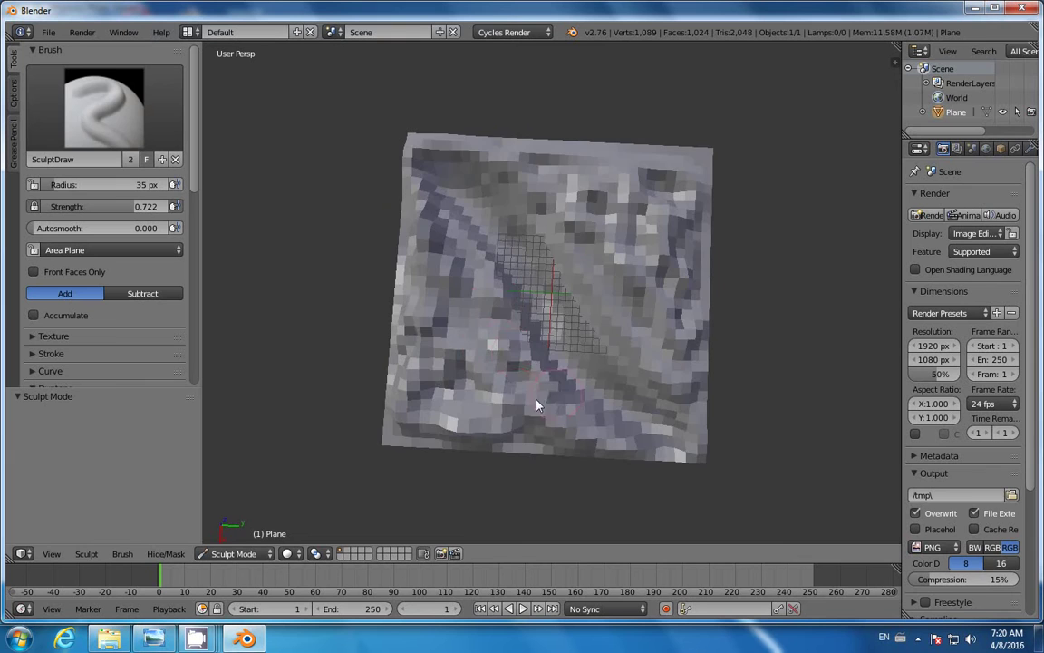
{"action": "mouse_move", "coordinate": [537, 405]}
{"action": "middle_mouse_down"}
{"action": "mouse_move", "coordinate": [474, 340]}
{"action": "mouse_move", "coordinate": [491, 388]}
{"action": "mouse_move", "coordinate": [501, 399]}
{"action": "mouse_move", "coordinate": [478, 282]}
{"action": "middle_mouse_up"}
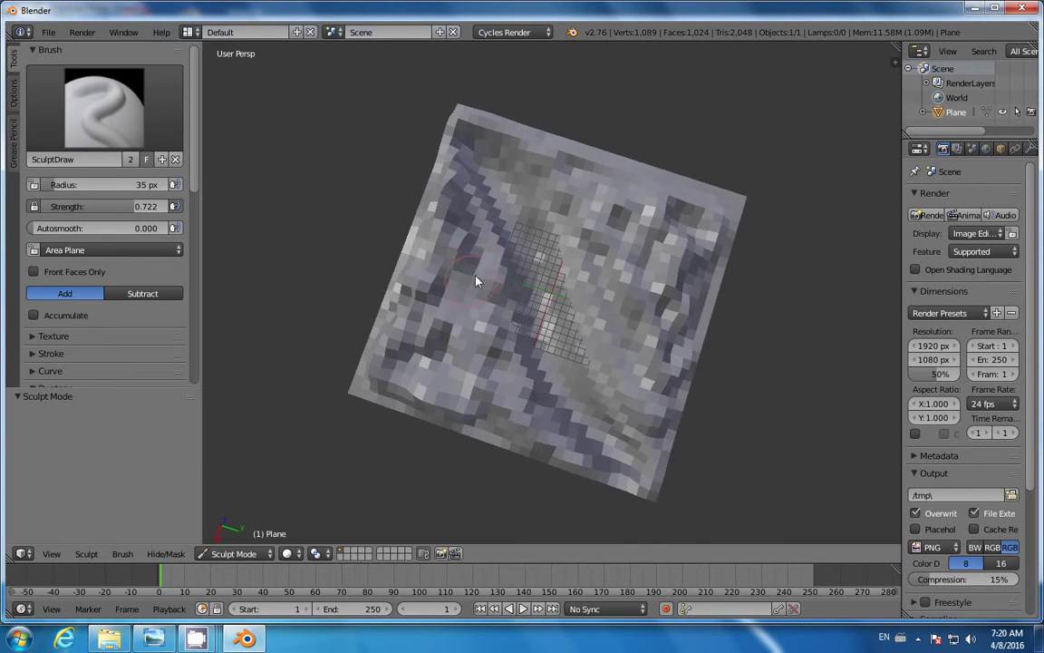
{"action": "mouse_move", "coordinate": [489, 248]}
{"action": "left_mouse_down"}
{"action": "mouse_move", "coordinate": [562, 203]}
{"action": "mouse_move", "coordinate": [595, 280]}
{"action": "mouse_move", "coordinate": [653, 302]}
{"action": "mouse_move", "coordinate": [682, 248]}
{"action": "left_mouse_up"}
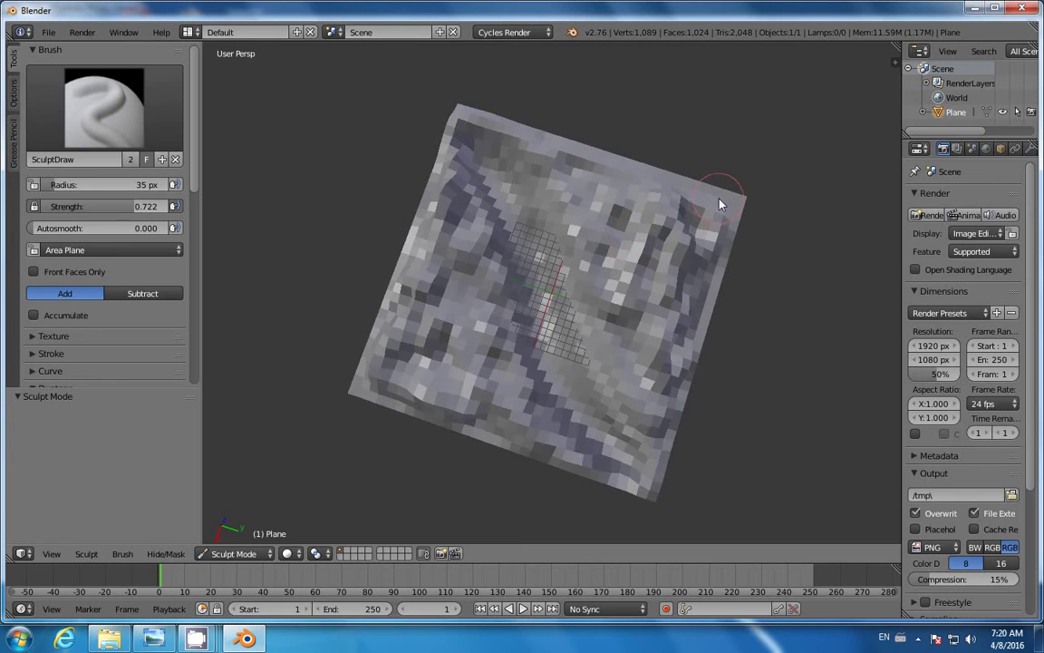
{"action": "key", "text": "KP_7"}
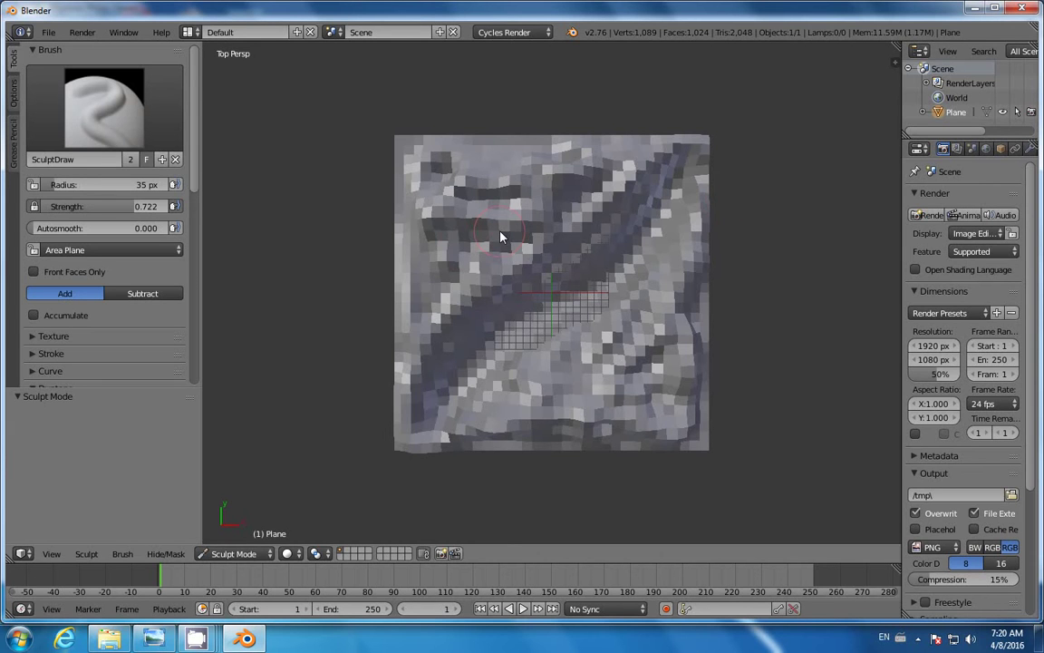
UV-unwrap the terrain mesh Angle Based, with Fill Holes and Correct Aspect on
{"action": "key", "text": "Tab"}
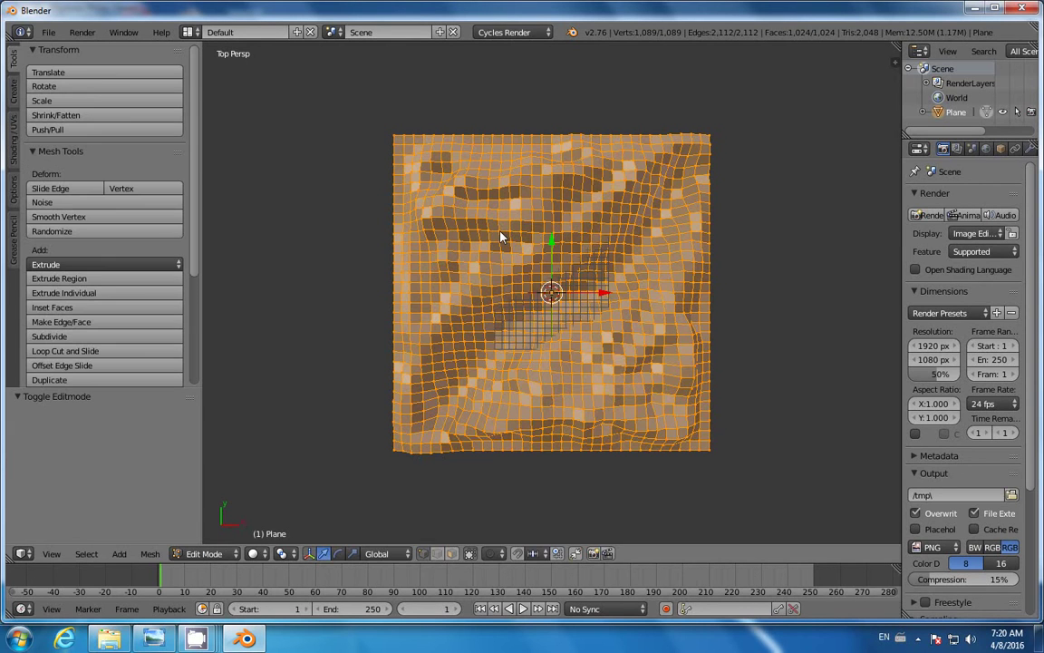
{"action": "left_click", "coordinate": [215, 561]}
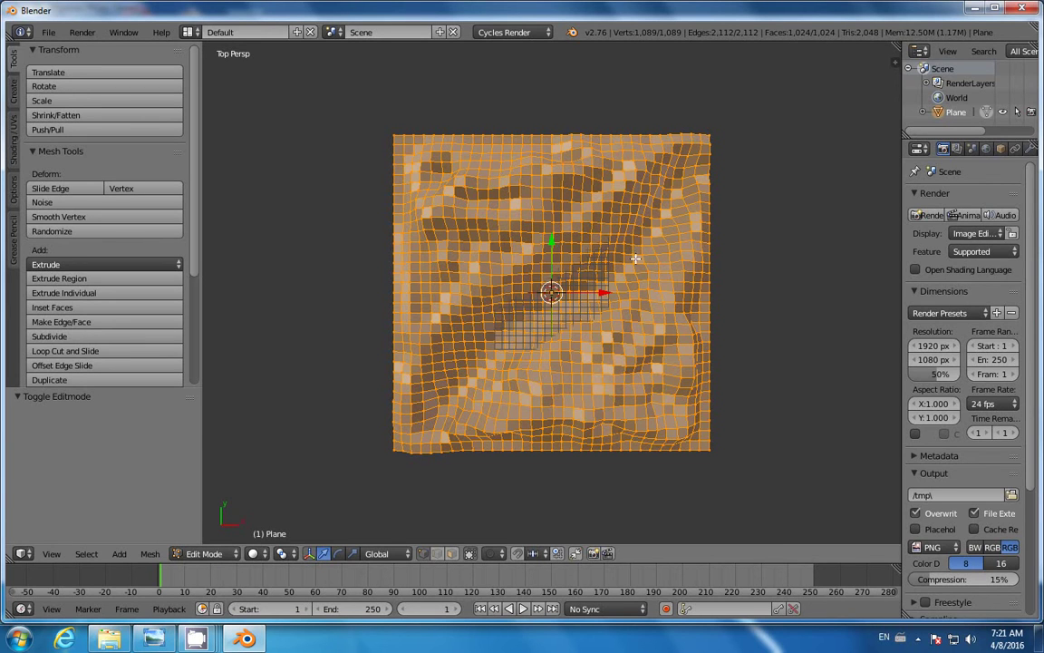
{"action": "key", "text": "u"}
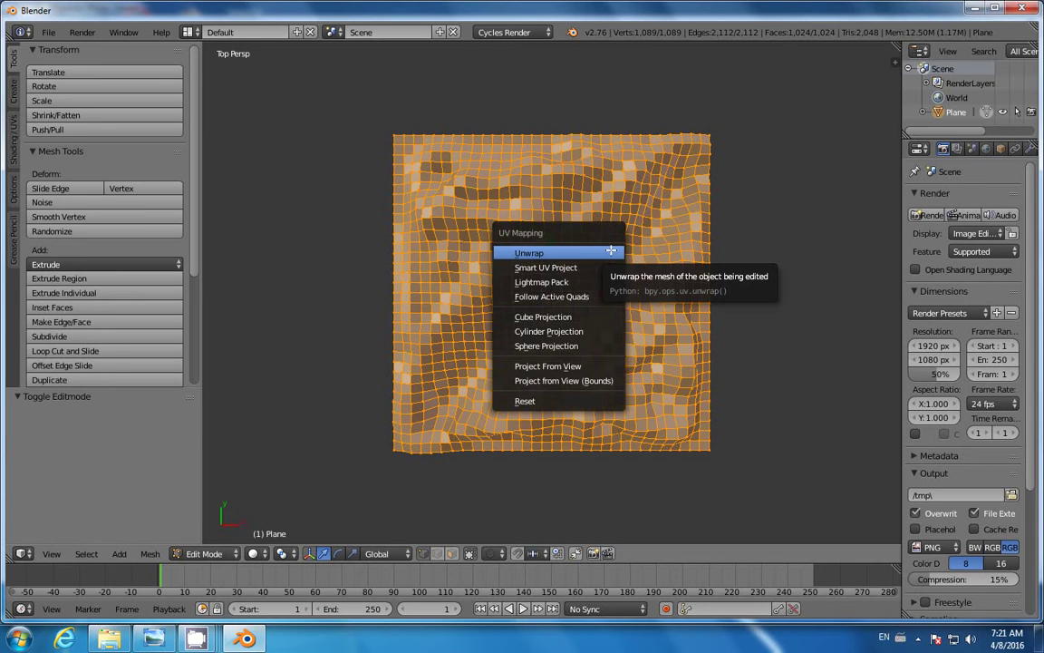
{"action": "left_click", "coordinate": [617, 253]}
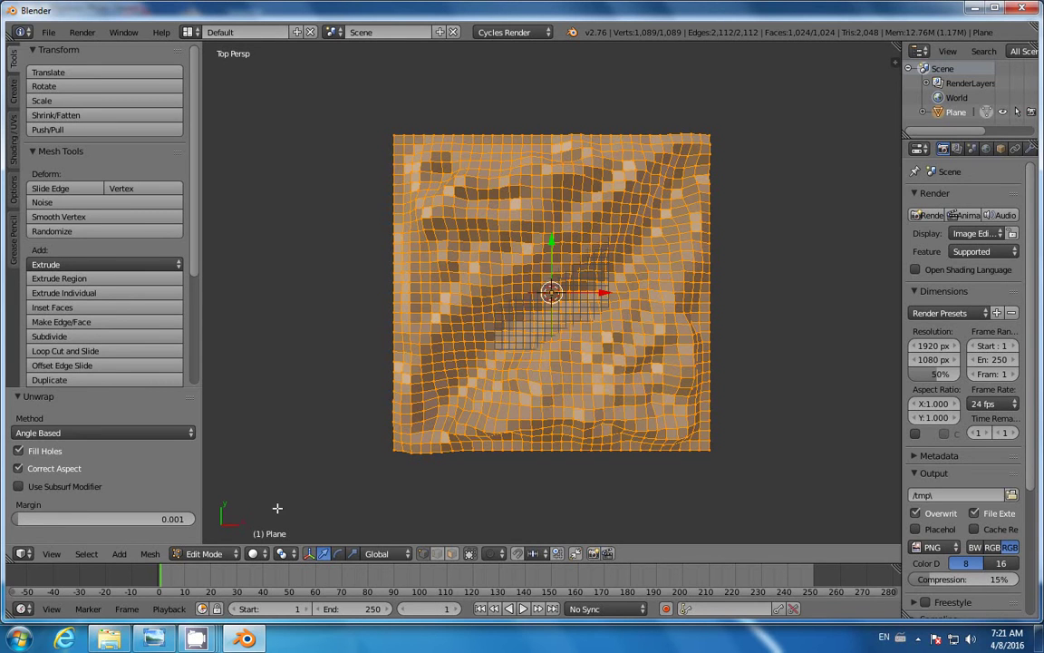
{"action": "left_click", "coordinate": [211, 553]}
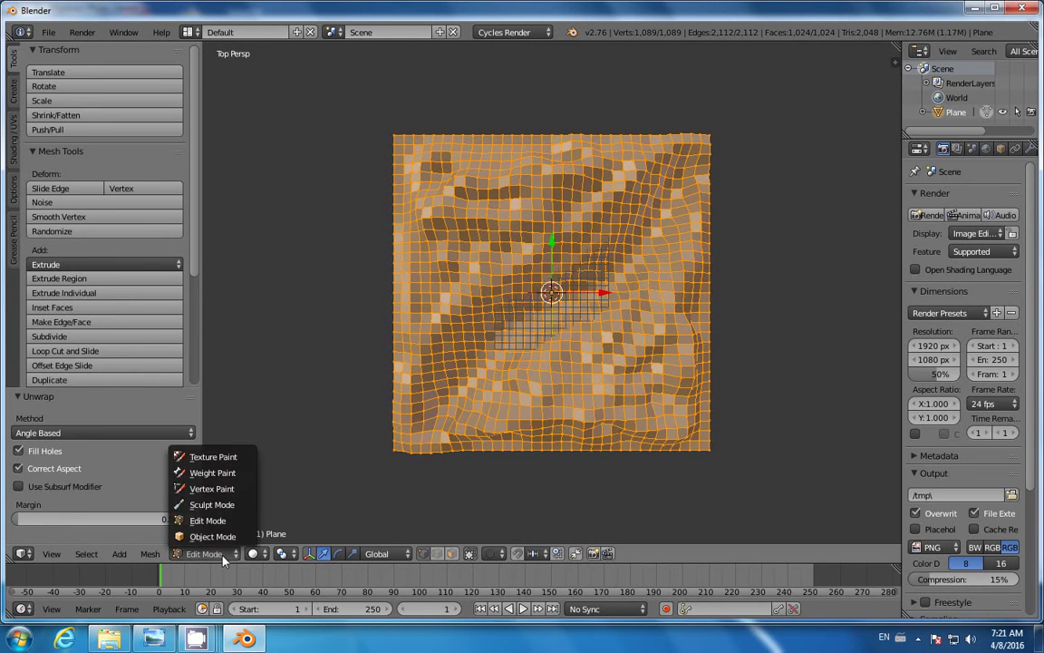
Switch the terrain to Texture Paint mode and add a blank 1024×1024 Diffuse Color paint slot
{"action": "left_click", "coordinate": [236, 458]}
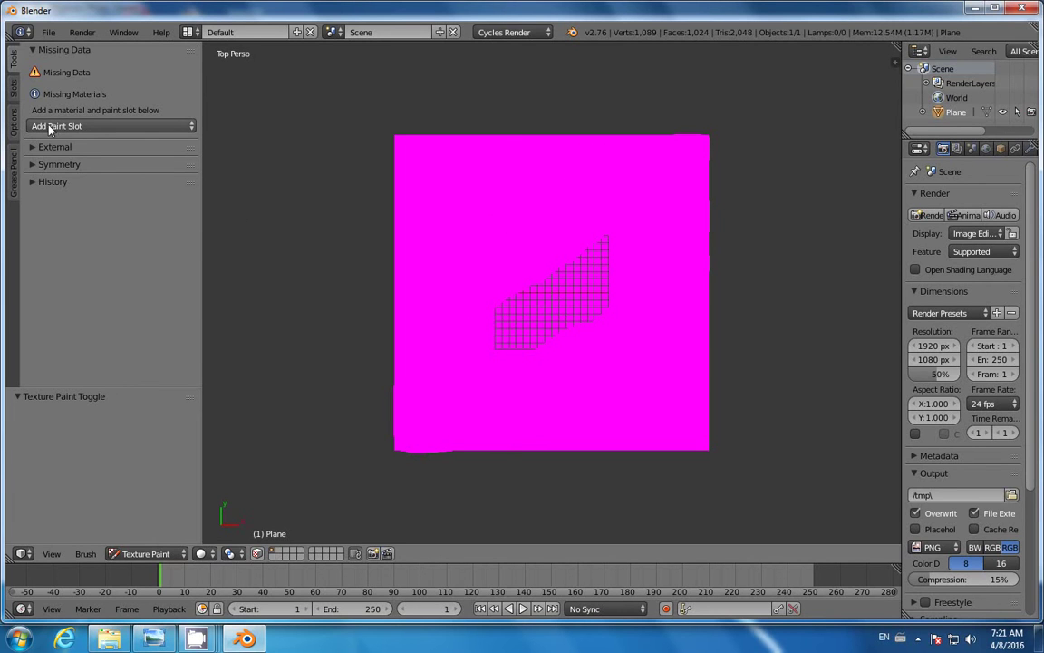
{"action": "left_click", "coordinate": [87, 127]}
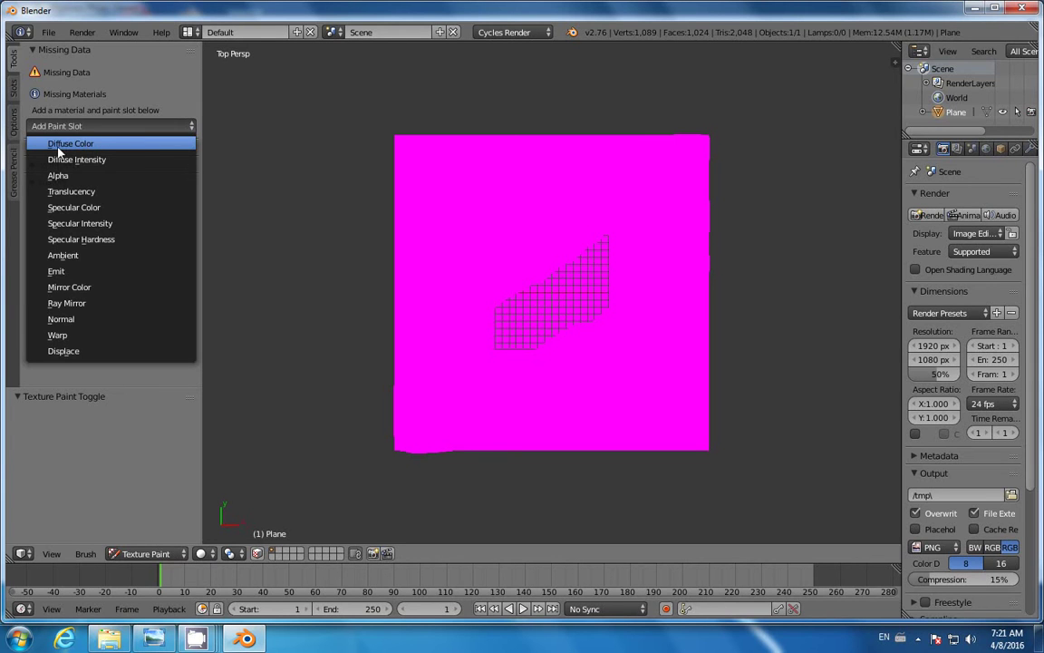
{"action": "left_click", "coordinate": [73, 145]}
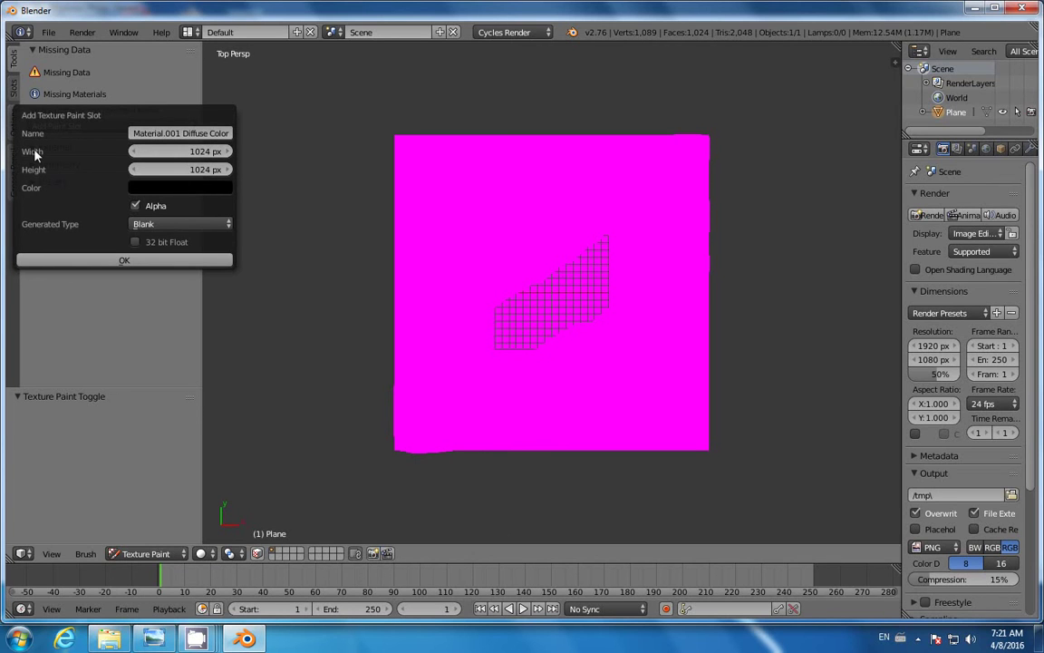
{"action": "left_click", "coordinate": [110, 261]}
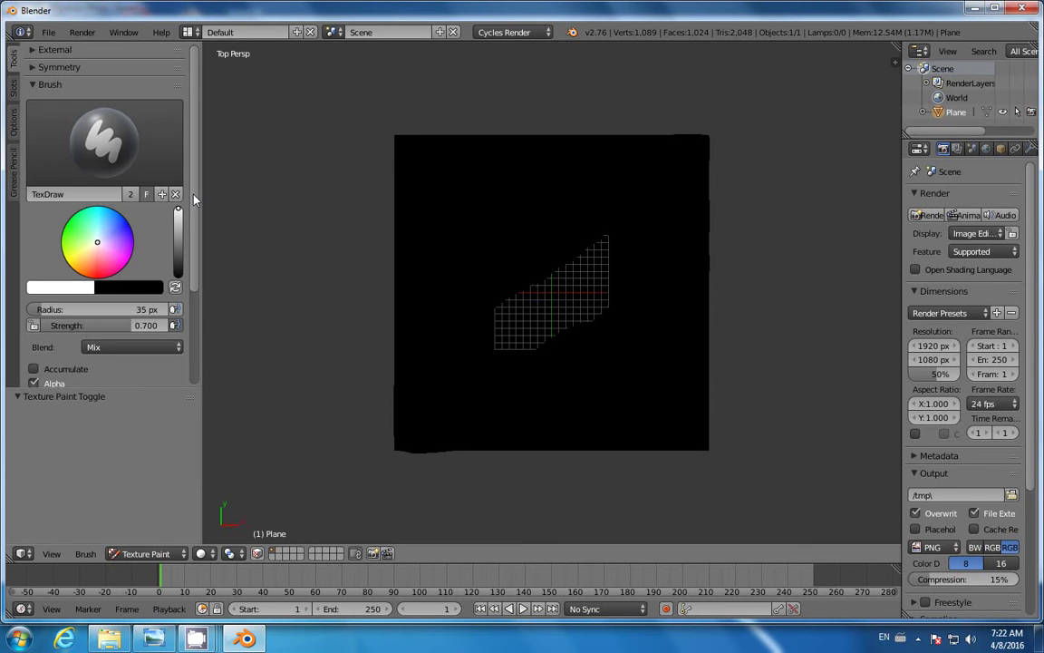
Widen the Properties editor and add a new Image or Movie texture, 'Texture', to the TexDraw brush
{"action": "scroll", "coordinate": [194, 200], "scroll_direction": "down", "scroll_amount": 2}
{"action": "scroll", "coordinate": [193, 227], "scroll_direction": "down", "scroll_amount": 1}
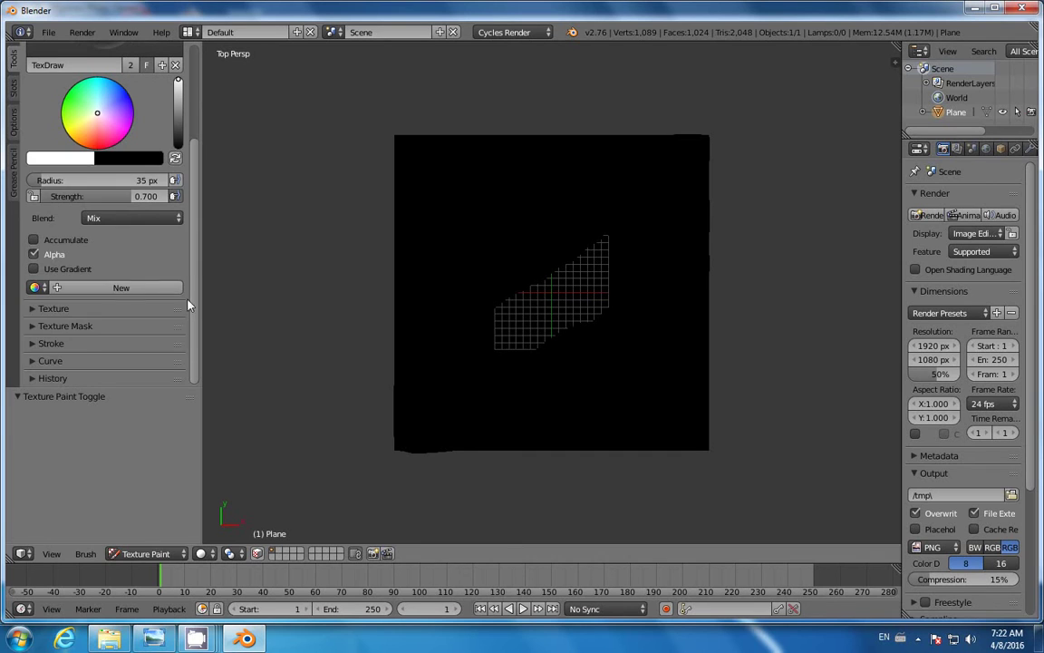
{"action": "scroll", "coordinate": [188, 306], "scroll_direction": "up", "scroll_amount": 3}
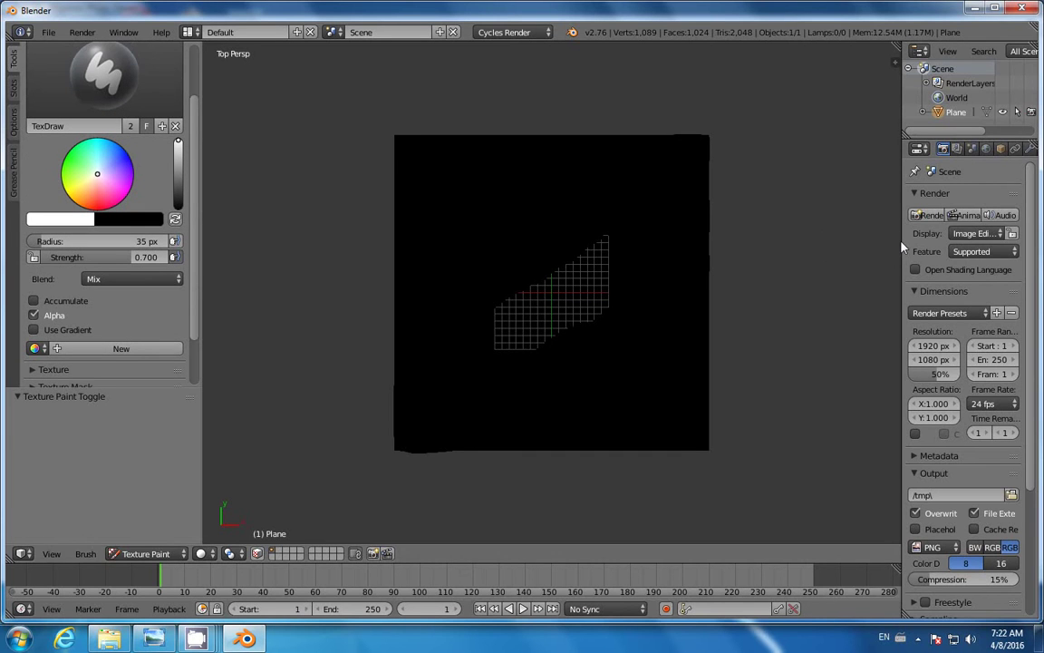
{"action": "left_click_drag", "start_coordinate": [902, 247], "coordinate": [726, 279]}
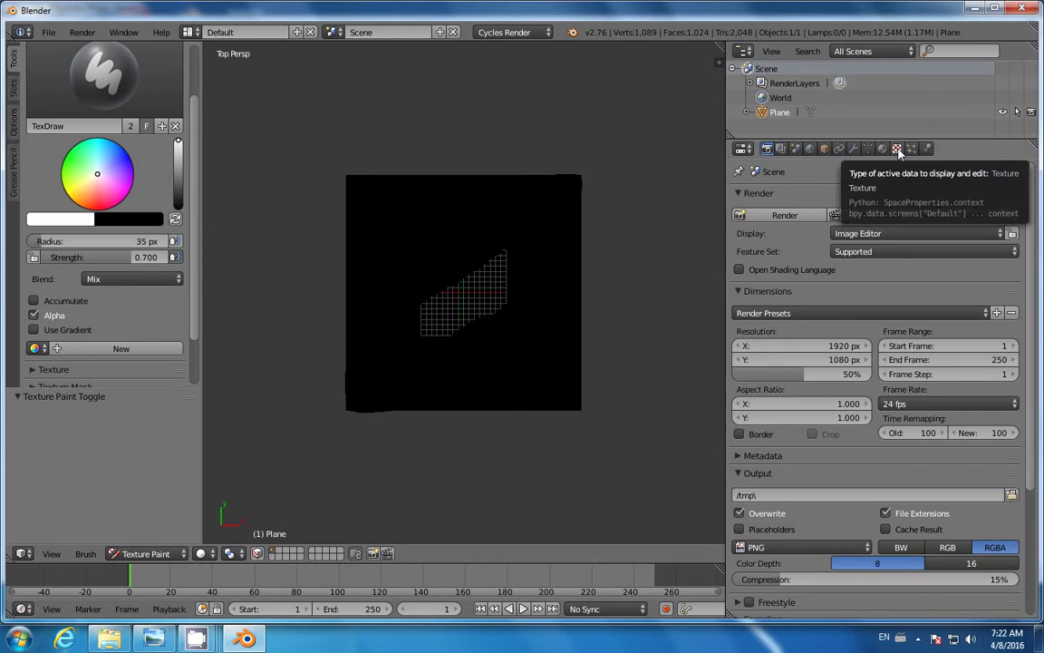
{"action": "left_click", "coordinate": [898, 148]}
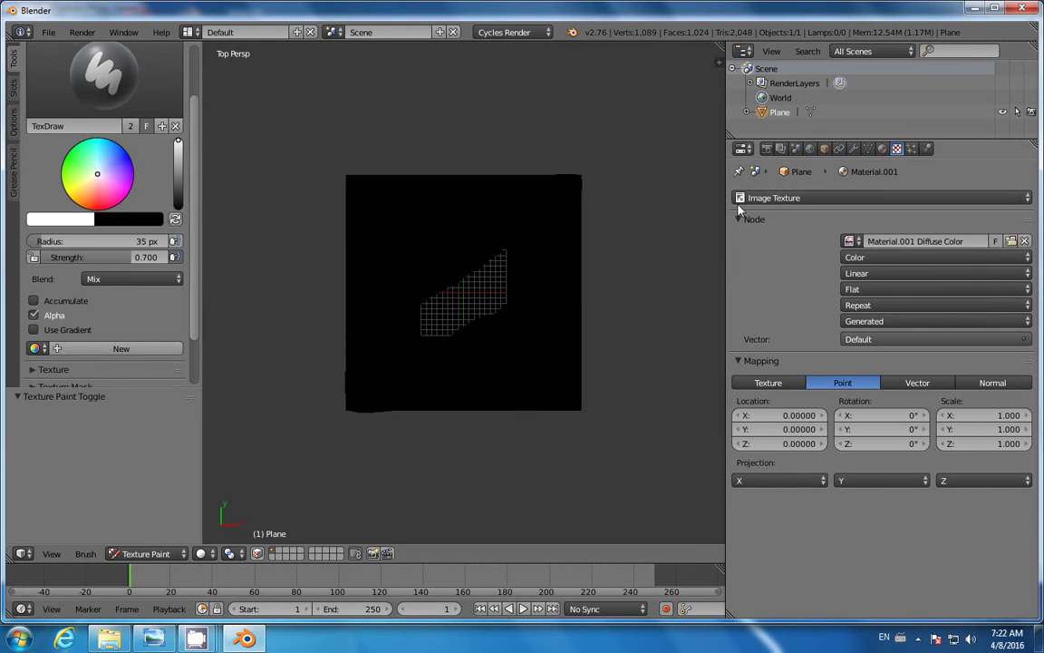
{"action": "left_click", "coordinate": [825, 200]}
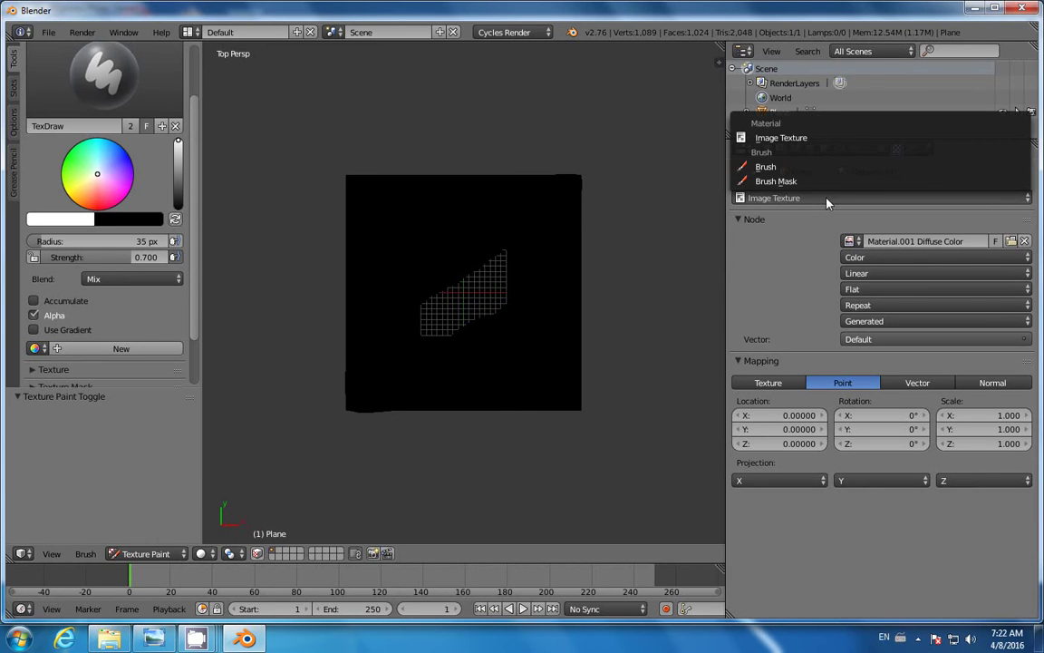
{"action": "left_click", "coordinate": [775, 168]}
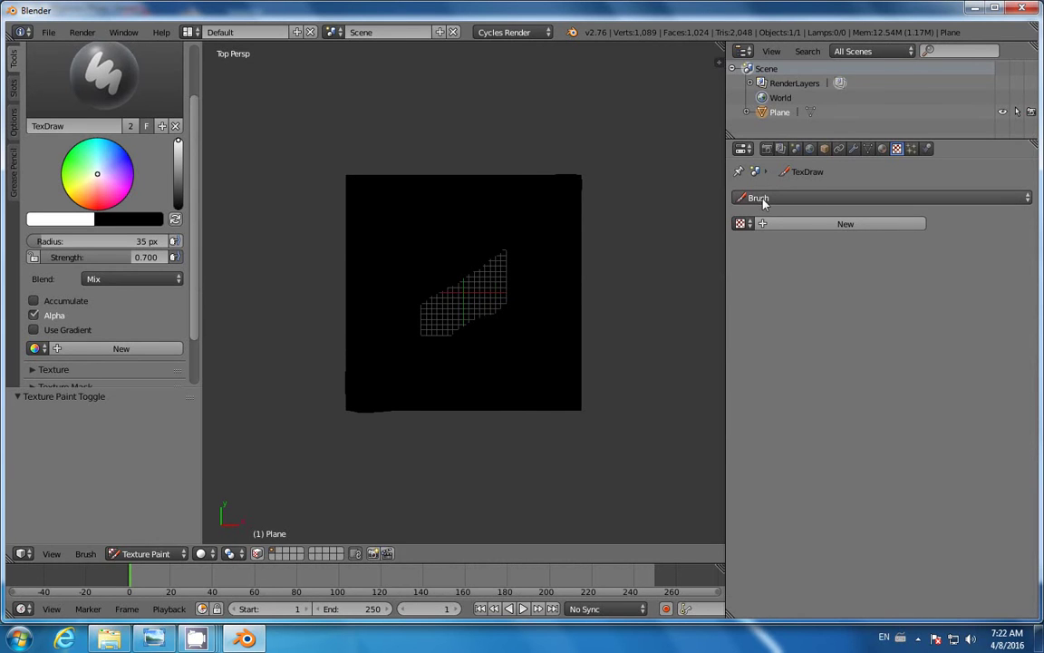
{"action": "left_click", "coordinate": [853, 226]}
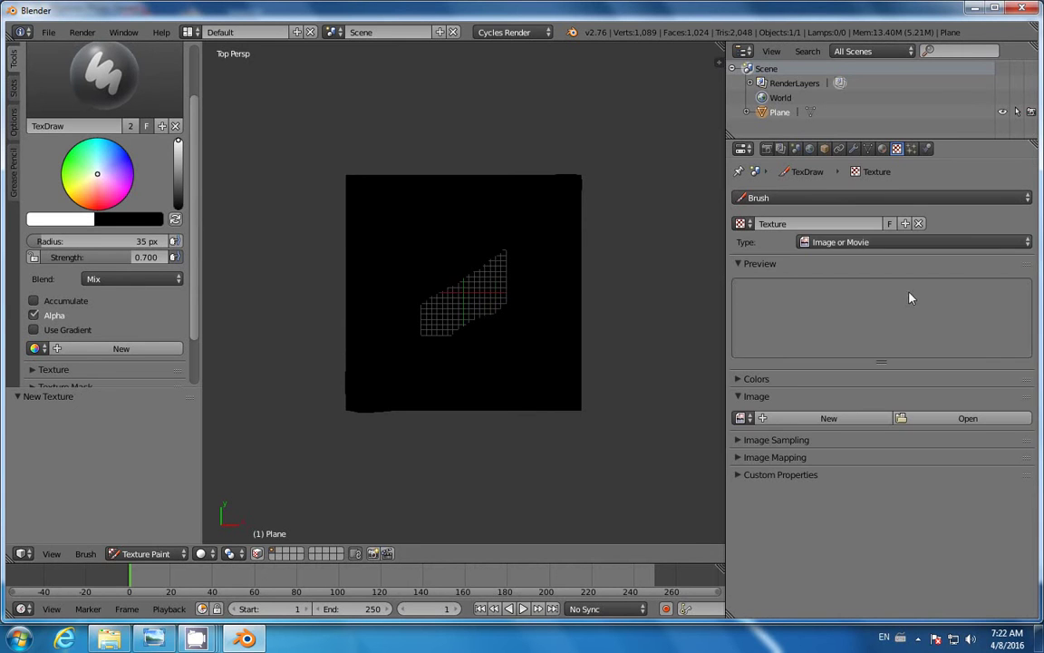
Load background-1068953_1920.jpg from D:\textures\terrain as the brush's image texture
{"action": "left_click", "coordinate": [964, 418]}
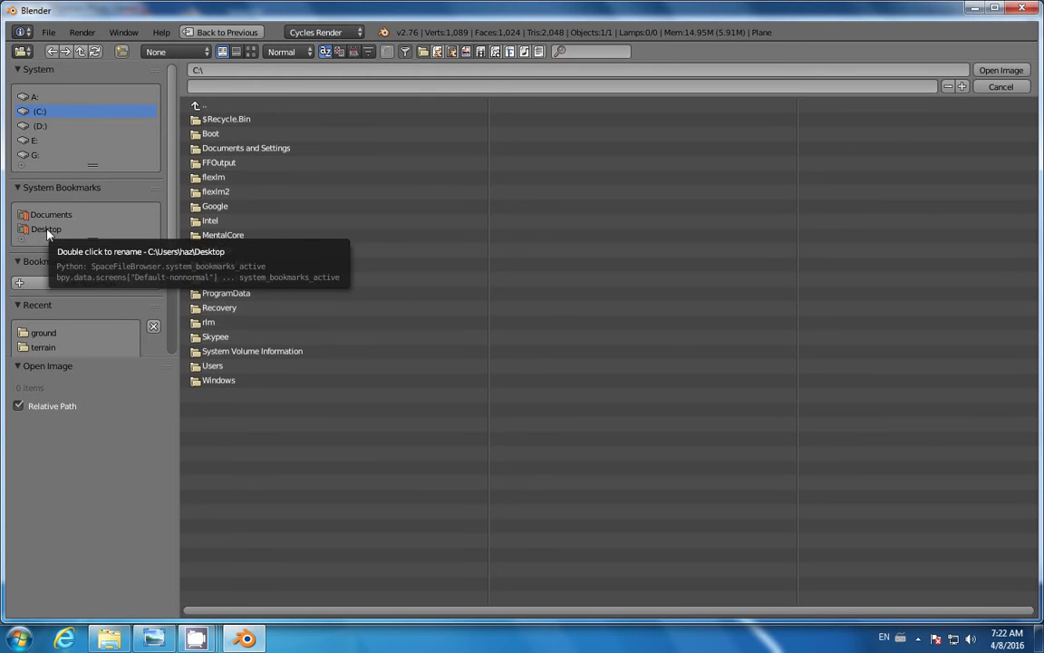
{"action": "left_click", "coordinate": [52, 126]}
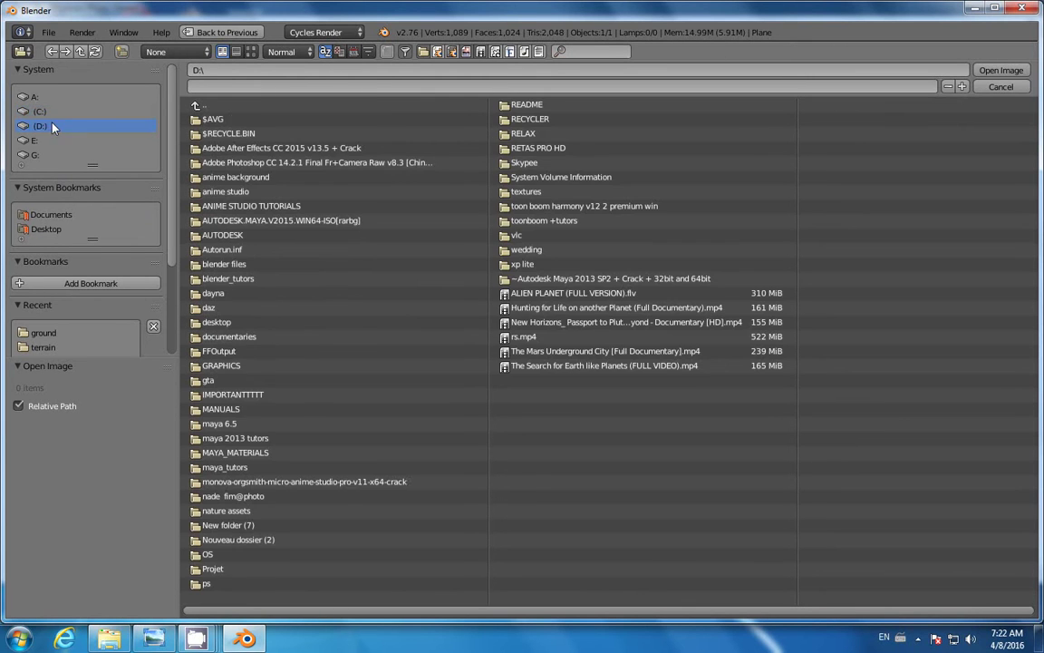
{"action": "left_click", "coordinate": [531, 195]}
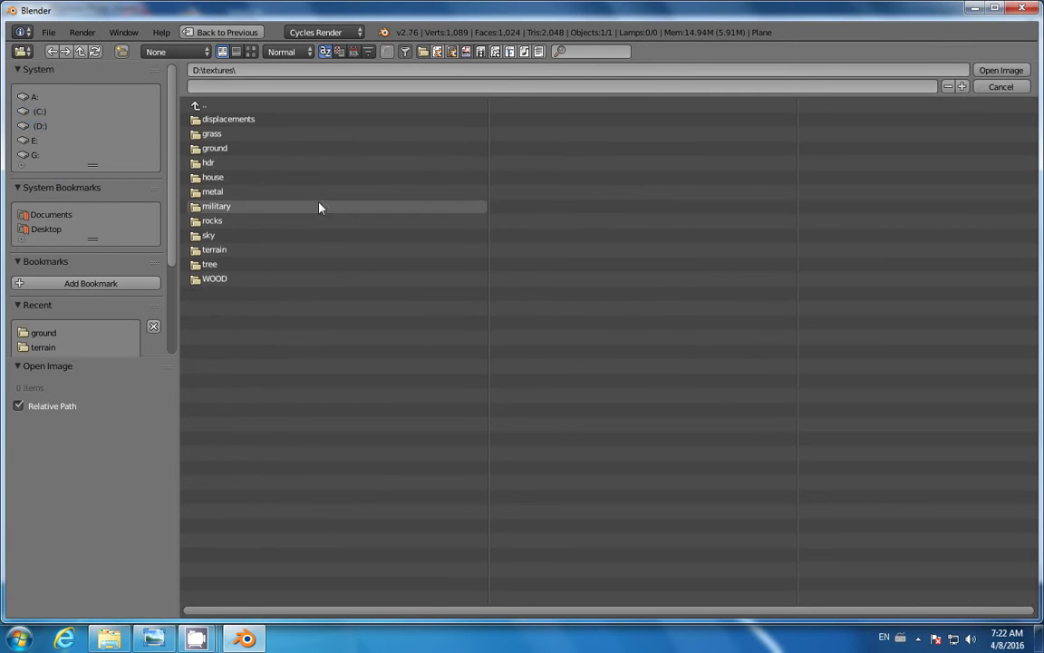
{"action": "left_click", "coordinate": [228, 149]}
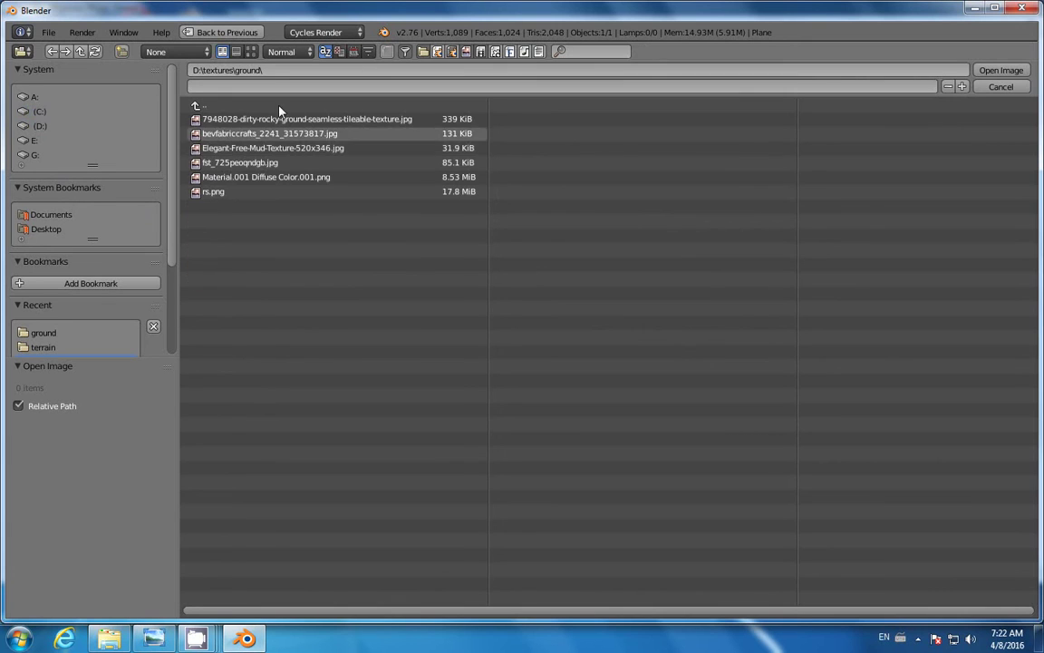
{"action": "left_click", "coordinate": [251, 52]}
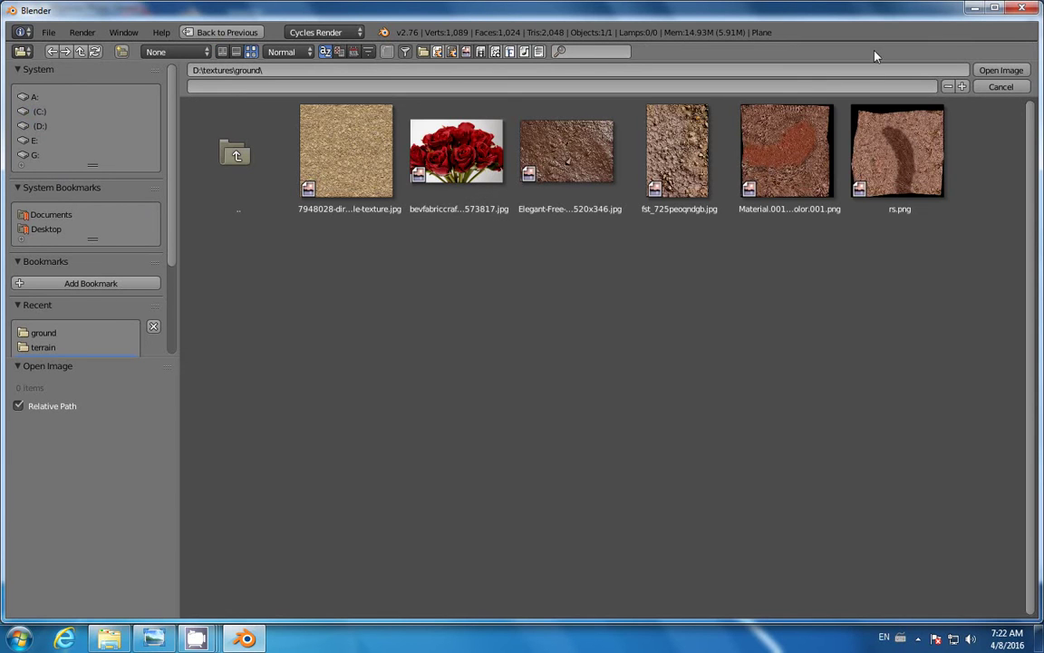
{"action": "left_click", "coordinate": [51, 52]}
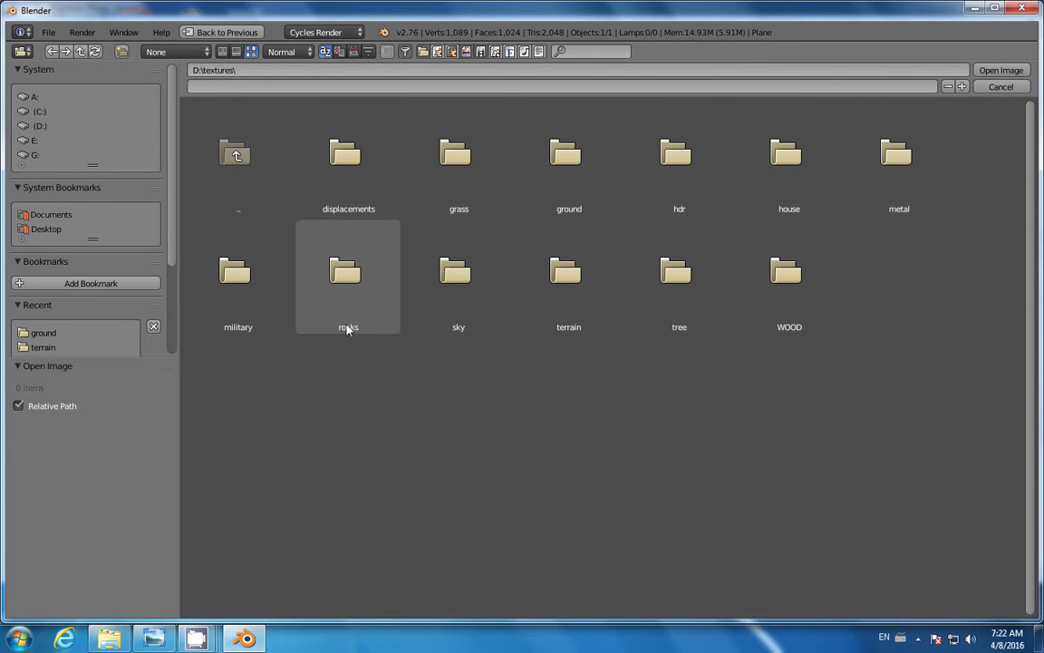
{"action": "left_click", "coordinate": [575, 285]}
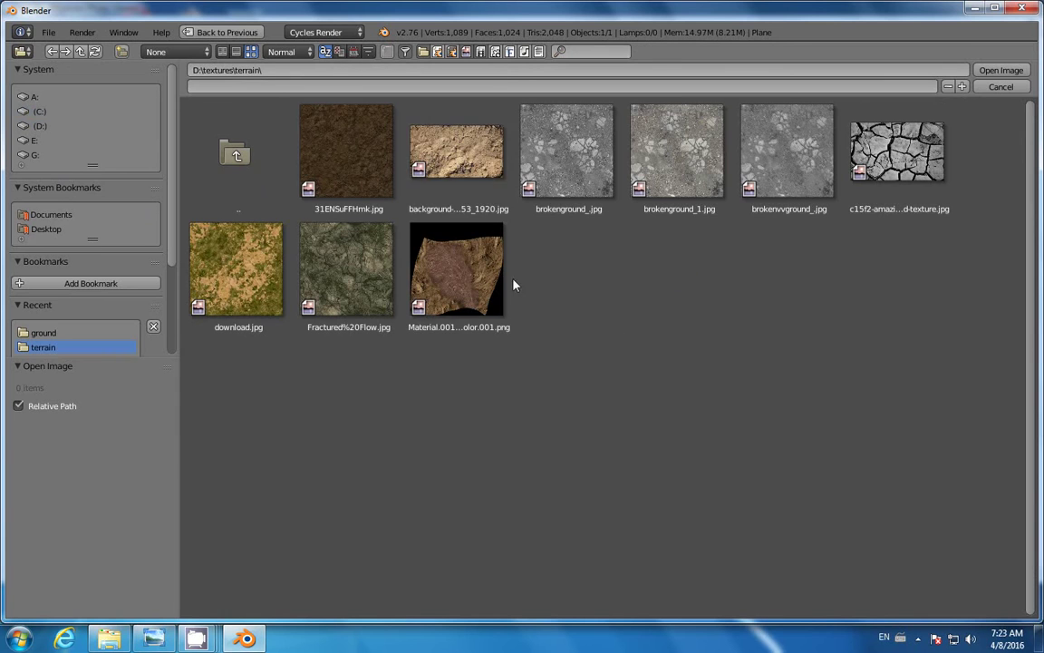
{"action": "left_click", "coordinate": [442, 172]}
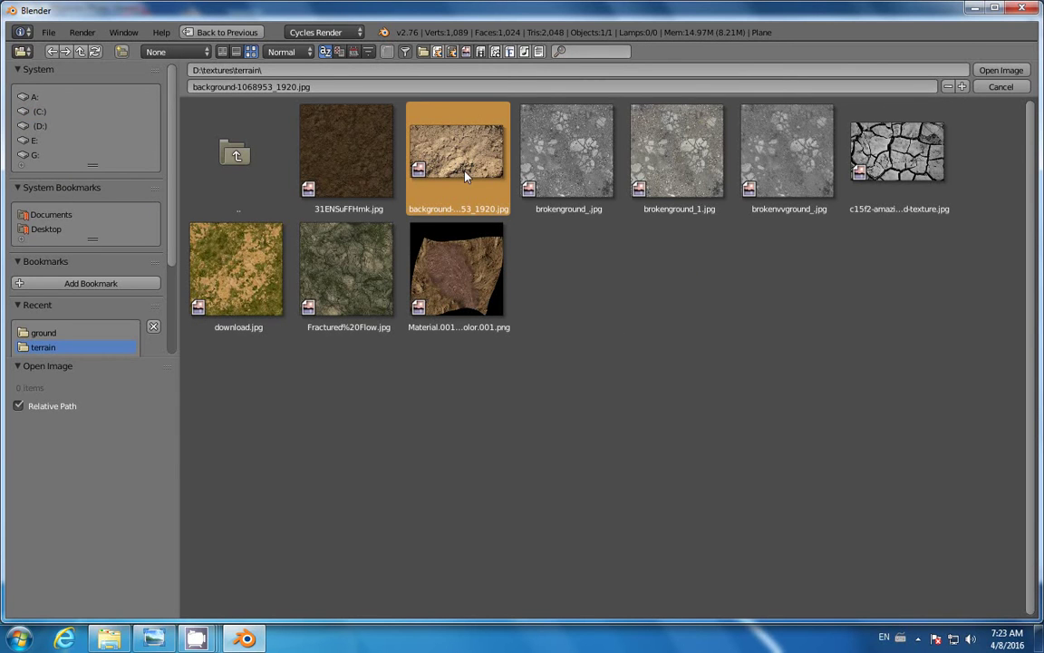
{"action": "left_click", "coordinate": [1002, 72]}
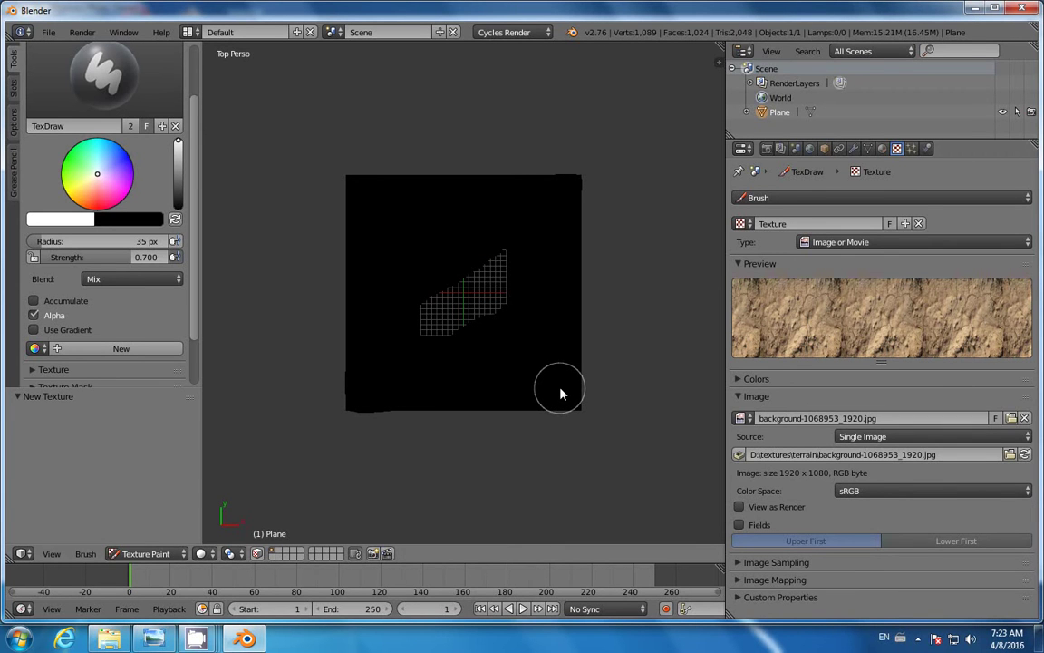
Raise brush strength to 1.000 and paint the sandy rock texture over the black plane
{"action": "mouse_move", "coordinate": [561, 392]}
{"action": "left_mouse_down"}
{"action": "mouse_move", "coordinate": [568, 187]}
{"action": "mouse_move", "coordinate": [572, 410]}
{"action": "mouse_move", "coordinate": [548, 409]}
{"action": "left_mouse_up"}
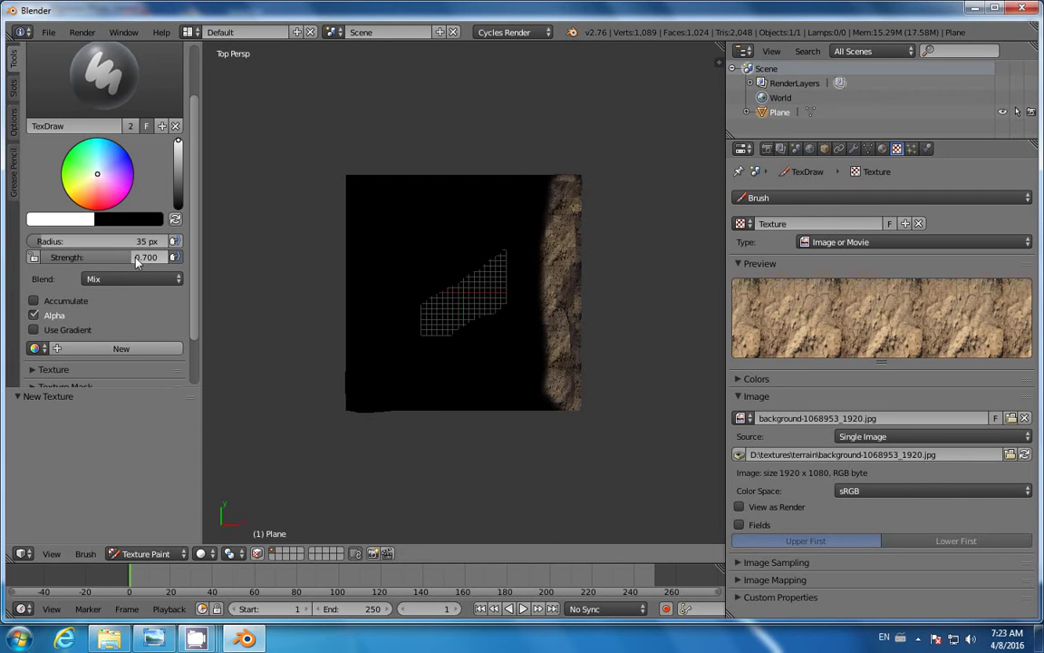
{"action": "left_click_drag", "start_coordinate": [145, 259], "coordinate": [238, 264]}
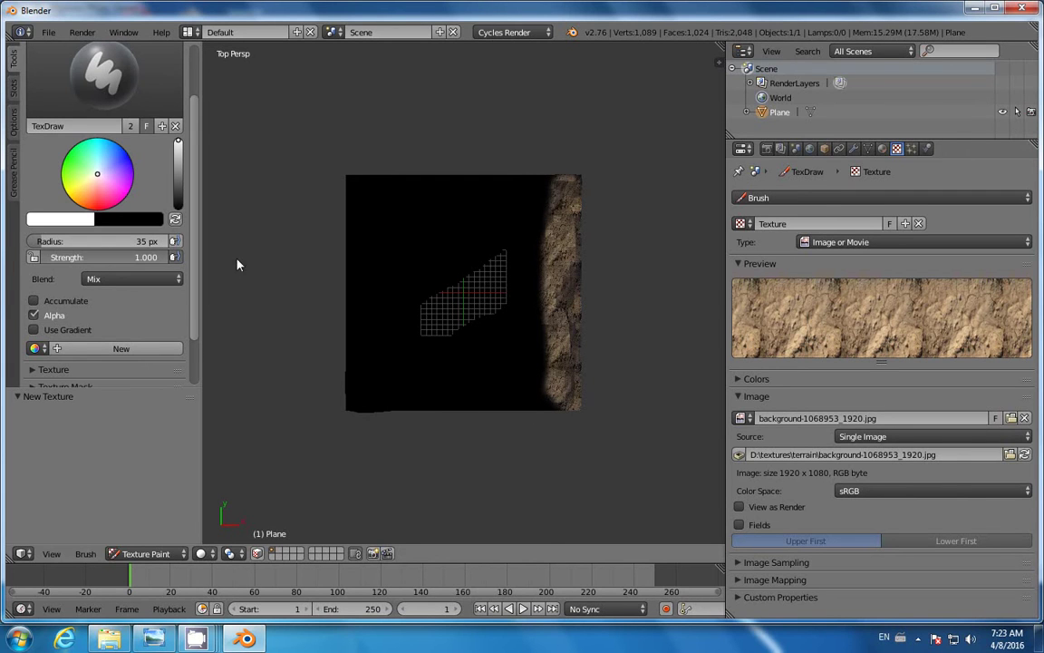
{"action": "mouse_move", "coordinate": [548, 182]}
{"action": "left_mouse_down"}
{"action": "mouse_move", "coordinate": [572, 234]}
{"action": "mouse_move", "coordinate": [568, 390]}
{"action": "mouse_move", "coordinate": [562, 199]}
{"action": "mouse_move", "coordinate": [579, 179]}
{"action": "mouse_move", "coordinate": [433, 194]}
{"action": "mouse_move", "coordinate": [354, 187]}
{"action": "mouse_move", "coordinate": [459, 181]}
{"action": "mouse_move", "coordinate": [566, 194]}
{"action": "mouse_move", "coordinate": [564, 179]}
{"action": "mouse_move", "coordinate": [431, 235]}
{"action": "mouse_move", "coordinate": [428, 213]}
{"action": "mouse_move", "coordinate": [361, 222]}
{"action": "mouse_move", "coordinate": [356, 203]}
{"action": "mouse_move", "coordinate": [364, 235]}
{"action": "mouse_move", "coordinate": [355, 405]}
{"action": "mouse_move", "coordinate": [539, 399]}
{"action": "mouse_move", "coordinate": [359, 384]}
{"action": "mouse_move", "coordinate": [388, 373]}
{"action": "mouse_move", "coordinate": [386, 230]}
{"action": "mouse_move", "coordinate": [384, 259]}
{"action": "mouse_move", "coordinate": [413, 261]}
{"action": "mouse_move", "coordinate": [424, 245]}
{"action": "mouse_move", "coordinate": [404, 267]}
{"action": "mouse_move", "coordinate": [542, 221]}
{"action": "mouse_move", "coordinate": [426, 301]}
{"action": "mouse_move", "coordinate": [401, 338]}
{"action": "mouse_move", "coordinate": [405, 371]}
{"action": "mouse_move", "coordinate": [442, 356]}
{"action": "mouse_move", "coordinate": [540, 369]}
{"action": "mouse_move", "coordinate": [536, 258]}
{"action": "mouse_move", "coordinate": [524, 245]}
{"action": "mouse_move", "coordinate": [413, 352]}
{"action": "mouse_move", "coordinate": [517, 350]}
{"action": "mouse_move", "coordinate": [430, 358]}
{"action": "mouse_move", "coordinate": [474, 303]}
{"action": "mouse_move", "coordinate": [488, 323]}
{"action": "mouse_move", "coordinate": [482, 314]}
{"action": "mouse_move", "coordinate": [455, 330]}
{"action": "left_mouse_up"}
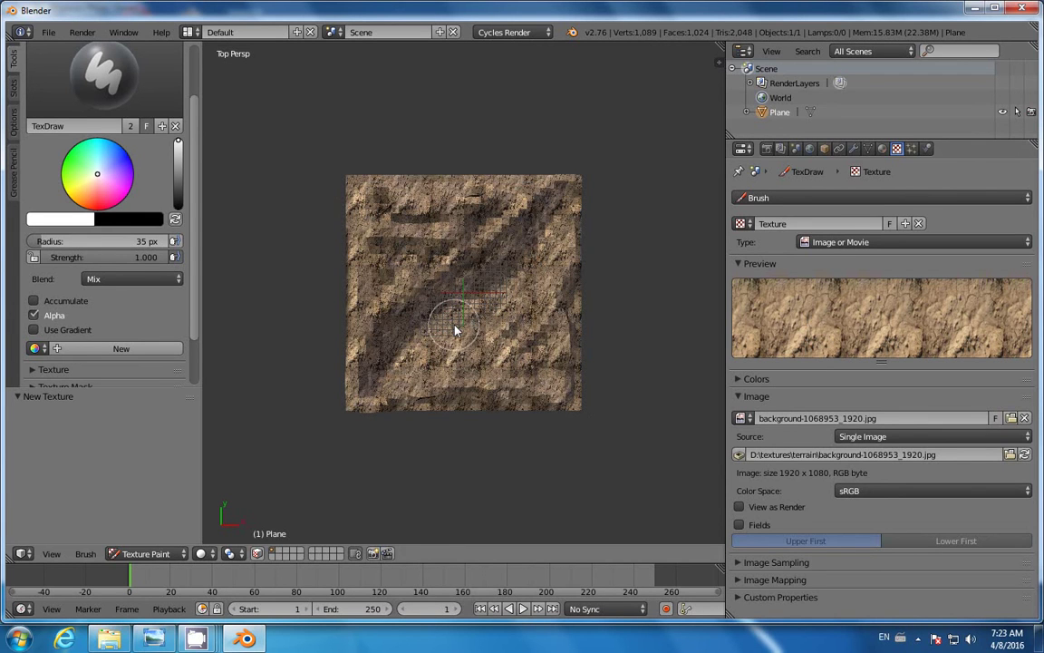
Paint rock texture over the plane's centre, lower edge and the dark patches near the bottom
{"action": "mouse_move", "coordinate": [396, 366]}
{"action": "left_mouse_down"}
{"action": "mouse_move", "coordinate": [528, 287]}
{"action": "mouse_move", "coordinate": [432, 327]}
{"action": "left_mouse_up"}
{"action": "middle_click_drag", "start_coordinate": [444, 332], "coordinate": [391, 372]}
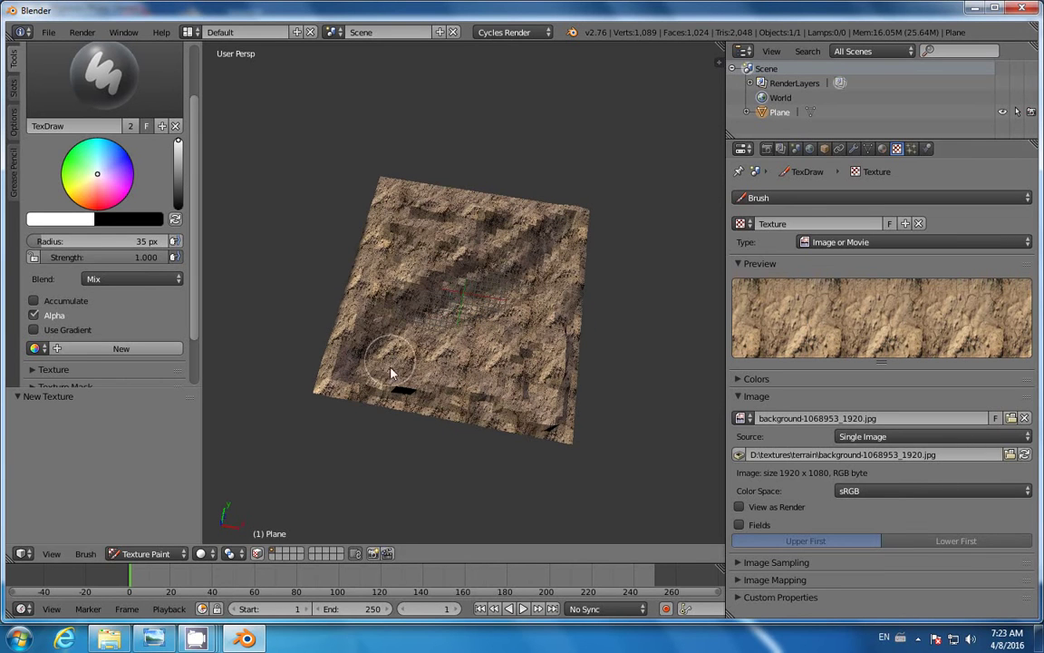
{"action": "left_click_drag", "start_coordinate": [403, 388], "coordinate": [557, 432]}
{"action": "middle_click_drag", "start_coordinate": [399, 299], "coordinate": [400, 404]}
{"action": "mouse_move", "coordinate": [399, 403]}
{"action": "left_mouse_down"}
{"action": "mouse_move", "coordinate": [489, 378]}
{"action": "mouse_move", "coordinate": [387, 413]}
{"action": "left_mouse_up"}
{"action": "middle_click_drag", "start_coordinate": [481, 382], "coordinate": [404, 381]}
{"action": "mouse_move", "coordinate": [404, 382]}
{"action": "left_mouse_down"}
{"action": "mouse_move", "coordinate": [397, 410]}
{"action": "mouse_move", "coordinate": [454, 404]}
{"action": "mouse_move", "coordinate": [367, 405]}
{"action": "mouse_move", "coordinate": [430, 400]}
{"action": "left_mouse_up"}
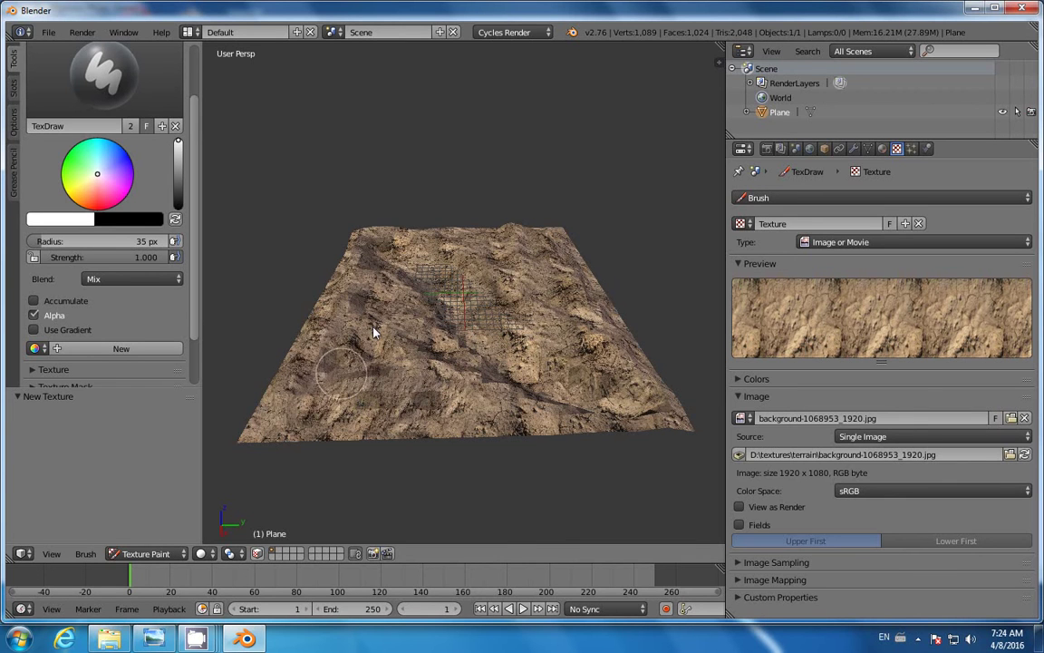
{"action": "mouse_move", "coordinate": [402, 331]}
{"action": "middle_mouse_down"}
{"action": "mouse_move", "coordinate": [426, 401]}
{"action": "mouse_move", "coordinate": [380, 329]}
{"action": "mouse_move", "coordinate": [390, 299]}
{"action": "middle_mouse_up"}
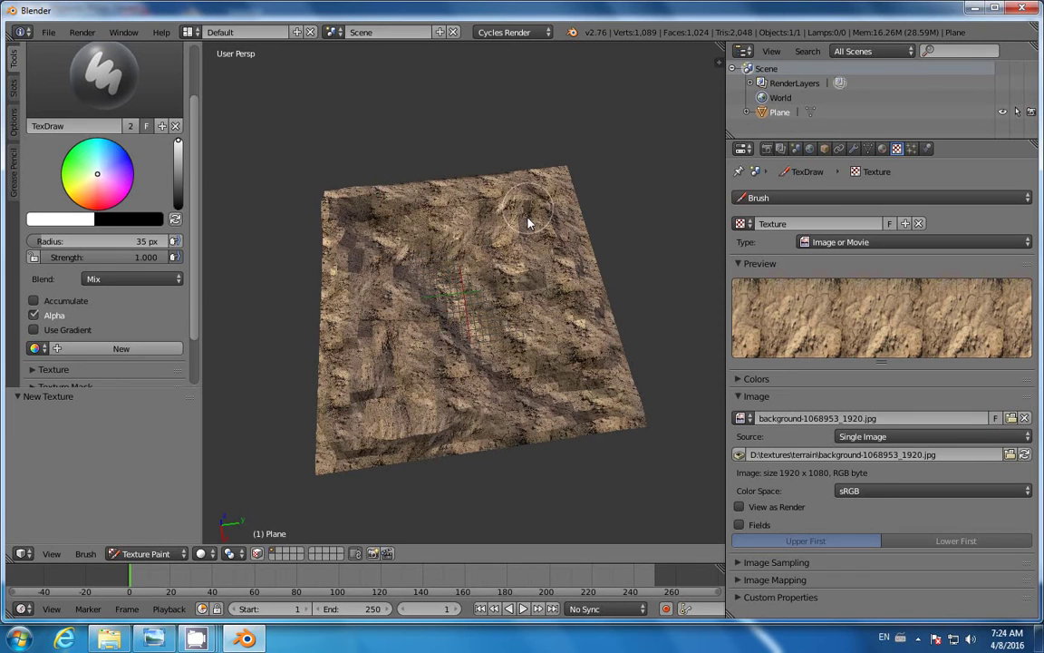
Cover the upper-right patch, the dark cave opening and a diagonal strip with rock texture
{"action": "scroll", "coordinate": [526, 227], "scroll_direction": "up", "scroll_amount": 3}
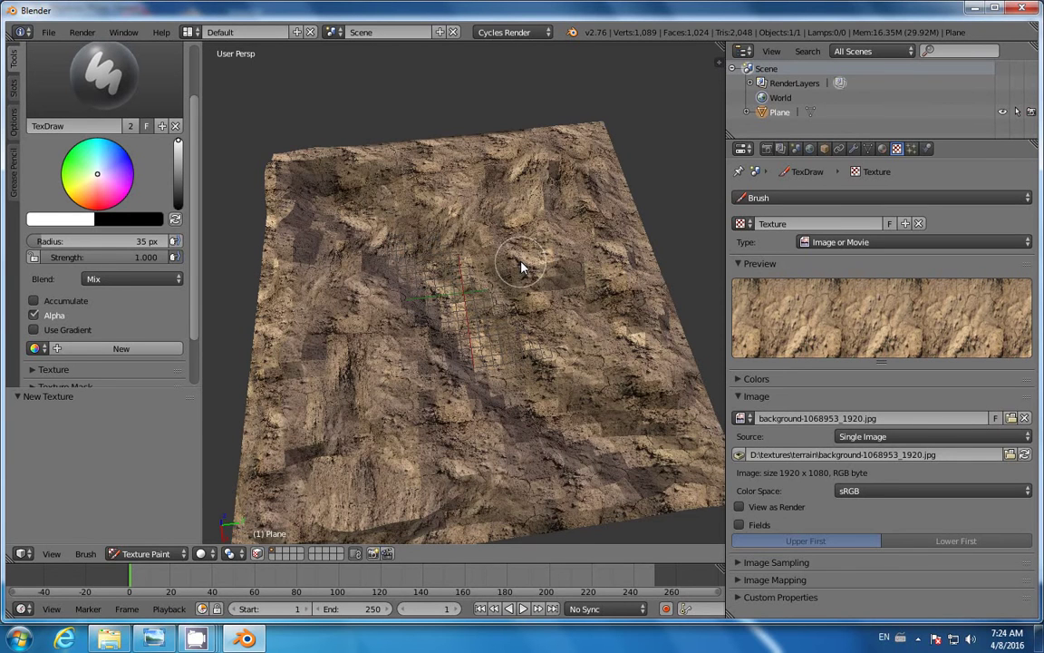
{"action": "mouse_move", "coordinate": [564, 163]}
{"action": "left_mouse_down"}
{"action": "mouse_move", "coordinate": [536, 168]}
{"action": "mouse_move", "coordinate": [555, 163]}
{"action": "left_mouse_up"}
{"action": "middle_click_drag", "start_coordinate": [537, 210], "coordinate": [639, 285]}
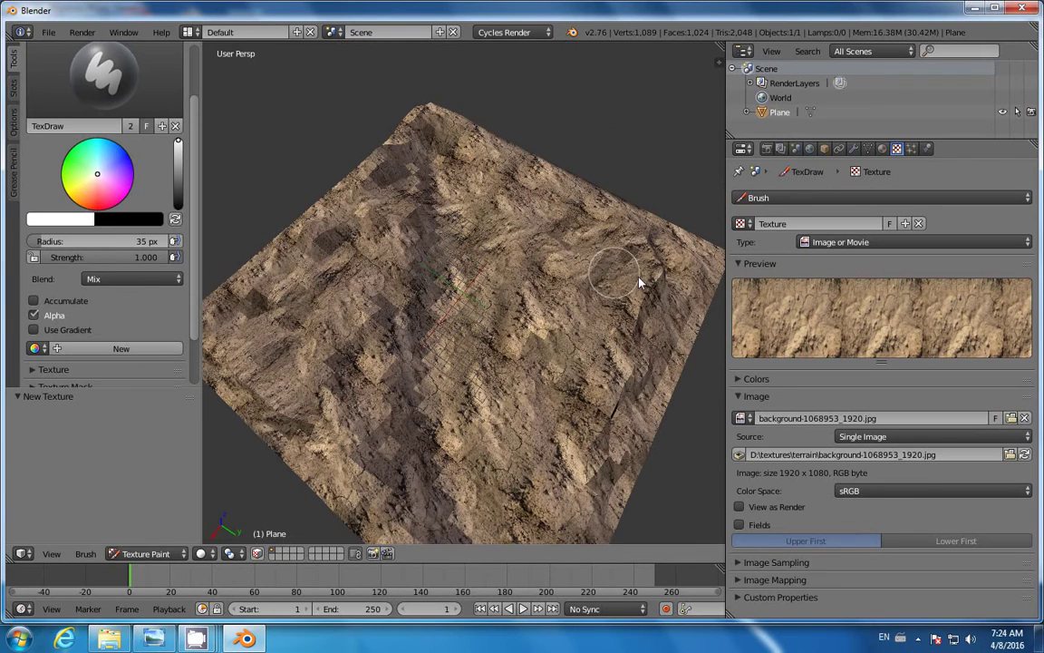
{"action": "middle_click_drag", "start_coordinate": [560, 432], "coordinate": [463, 308]}
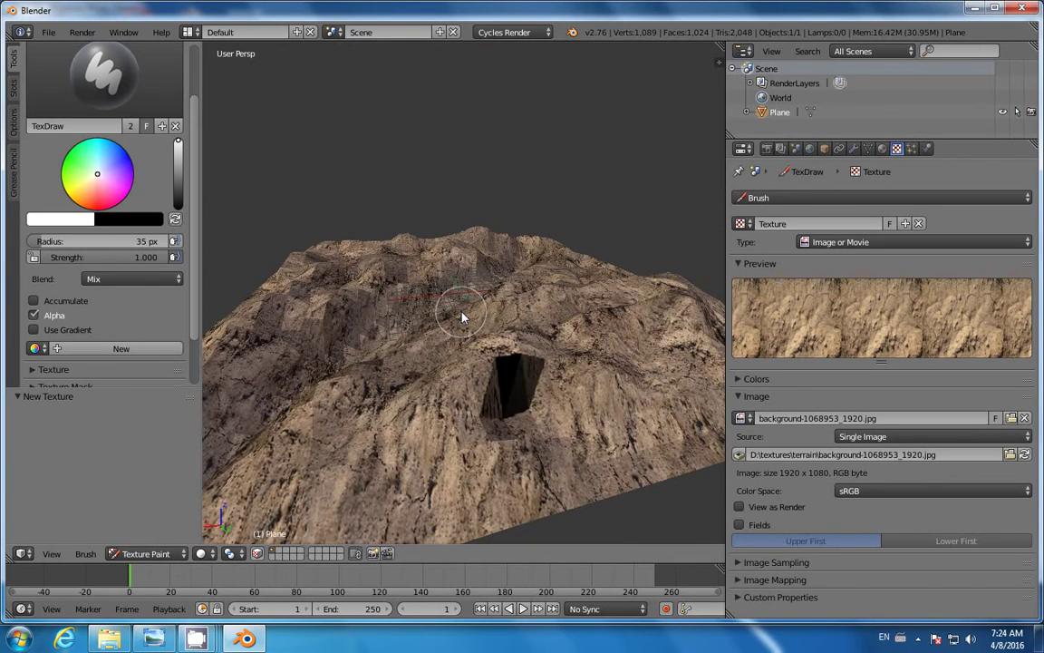
{"action": "mouse_move", "coordinate": [502, 411]}
{"action": "left_mouse_down"}
{"action": "mouse_move", "coordinate": [549, 399]}
{"action": "mouse_move", "coordinate": [531, 359]}
{"action": "mouse_move", "coordinate": [491, 377]}
{"action": "mouse_move", "coordinate": [471, 410]}
{"action": "left_mouse_up"}
{"action": "mouse_move", "coordinate": [473, 421]}
{"action": "middle_mouse_down"}
{"action": "mouse_move", "coordinate": [433, 401]}
{"action": "mouse_move", "coordinate": [489, 436]}
{"action": "mouse_move", "coordinate": [504, 405]}
{"action": "mouse_move", "coordinate": [453, 376]}
{"action": "mouse_move", "coordinate": [478, 427]}
{"action": "mouse_move", "coordinate": [498, 316]}
{"action": "mouse_move", "coordinate": [517, 307]}
{"action": "mouse_move", "coordinate": [497, 378]}
{"action": "mouse_move", "coordinate": [466, 296]}
{"action": "mouse_move", "coordinate": [458, 388]}
{"action": "mouse_move", "coordinate": [431, 338]}
{"action": "middle_mouse_up"}
{"action": "scroll", "coordinate": [472, 372], "scroll_direction": "up", "scroll_amount": 4}
{"action": "scroll", "coordinate": [408, 317], "scroll_direction": "up", "scroll_amount": 4}
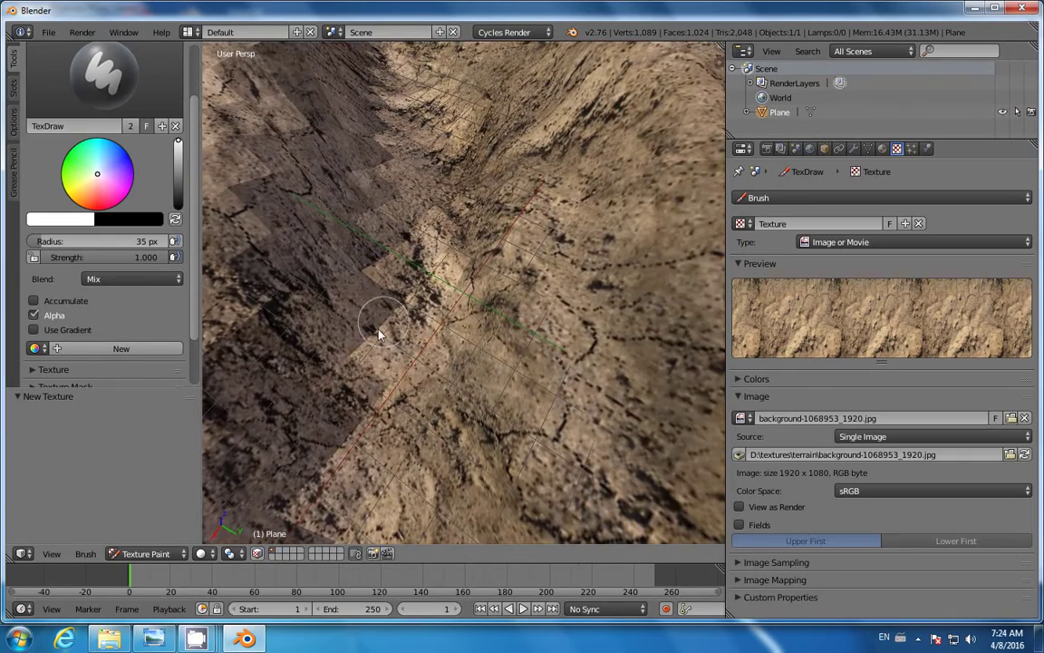
{"action": "mouse_move", "coordinate": [367, 353]}
{"action": "left_mouse_down"}
{"action": "mouse_move", "coordinate": [414, 267]}
{"action": "mouse_move", "coordinate": [415, 219]}
{"action": "mouse_move", "coordinate": [413, 246]}
{"action": "mouse_move", "coordinate": [430, 236]}
{"action": "mouse_move", "coordinate": [435, 286]}
{"action": "left_mouse_up"}
{"action": "scroll", "coordinate": [435, 286], "scroll_direction": "down", "scroll_amount": 3}
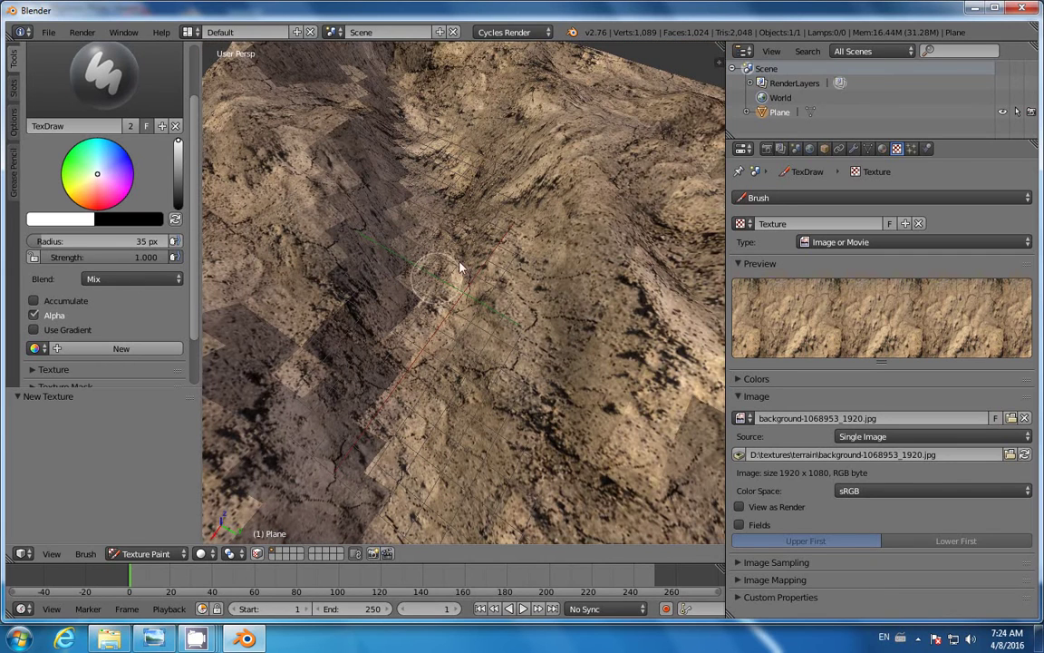
{"action": "left_click", "coordinate": [164, 555]}
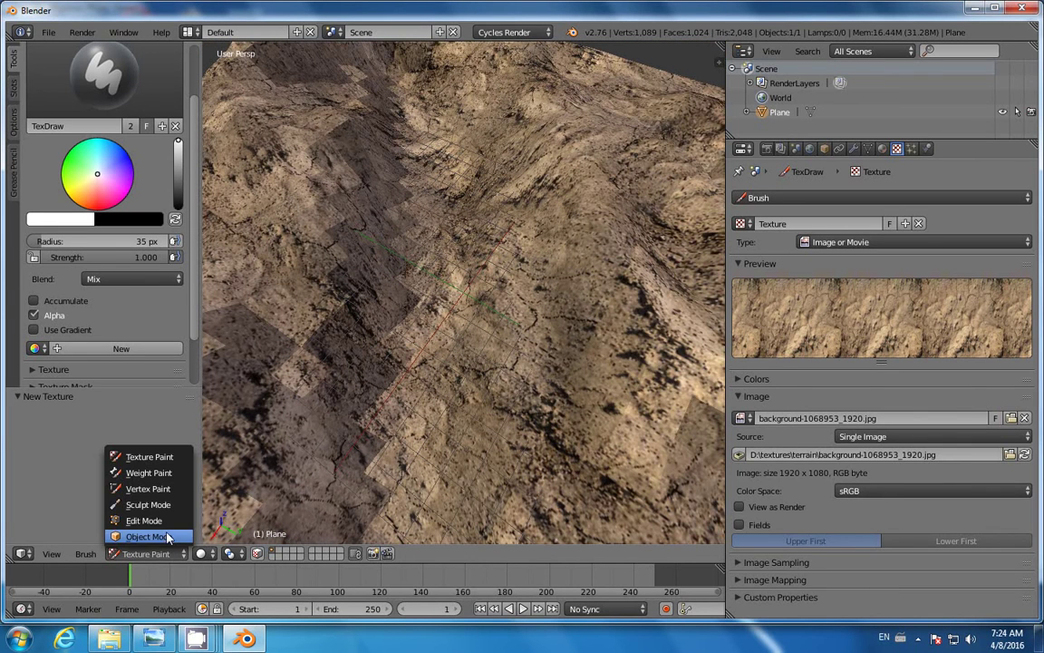
Return the terrain to Object Mode, apply Shade Smooth, and show its Modifiers tab
{"action": "left_click", "coordinate": [166, 539]}
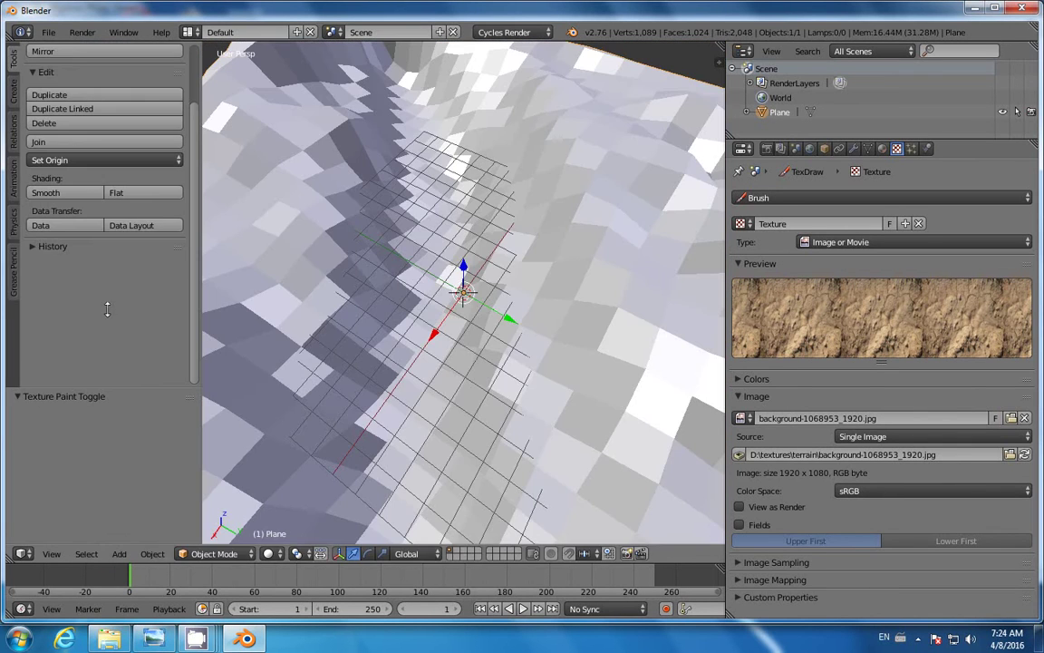
{"action": "left_click", "coordinate": [50, 192]}
{"action": "scroll", "coordinate": [464, 295], "scroll_direction": "down", "scroll_amount": 3}
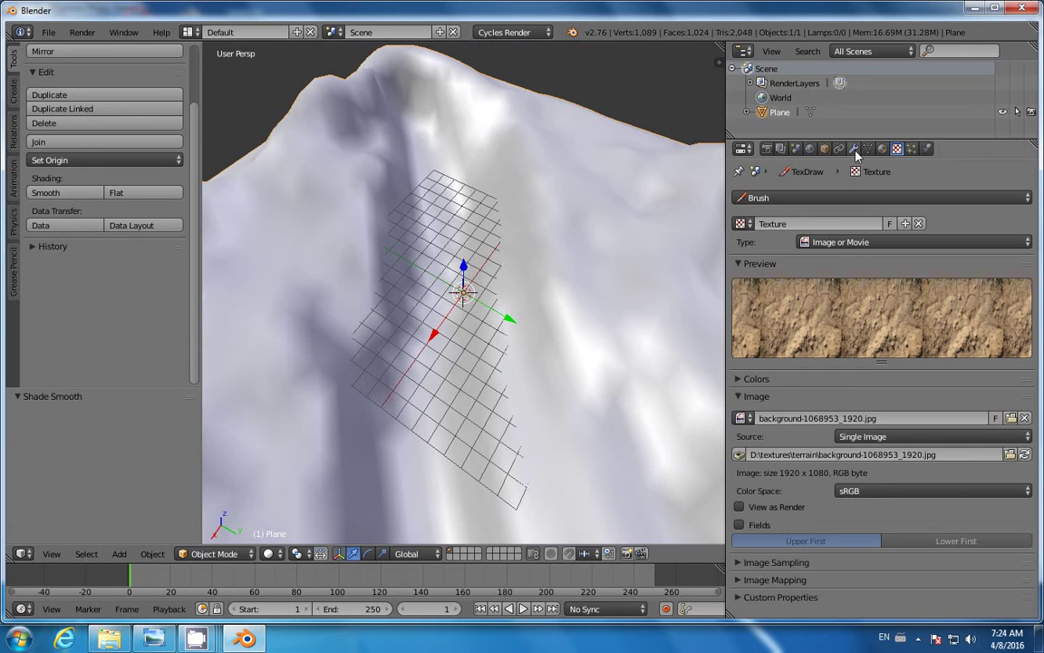
{"action": "left_click", "coordinate": [855, 150]}
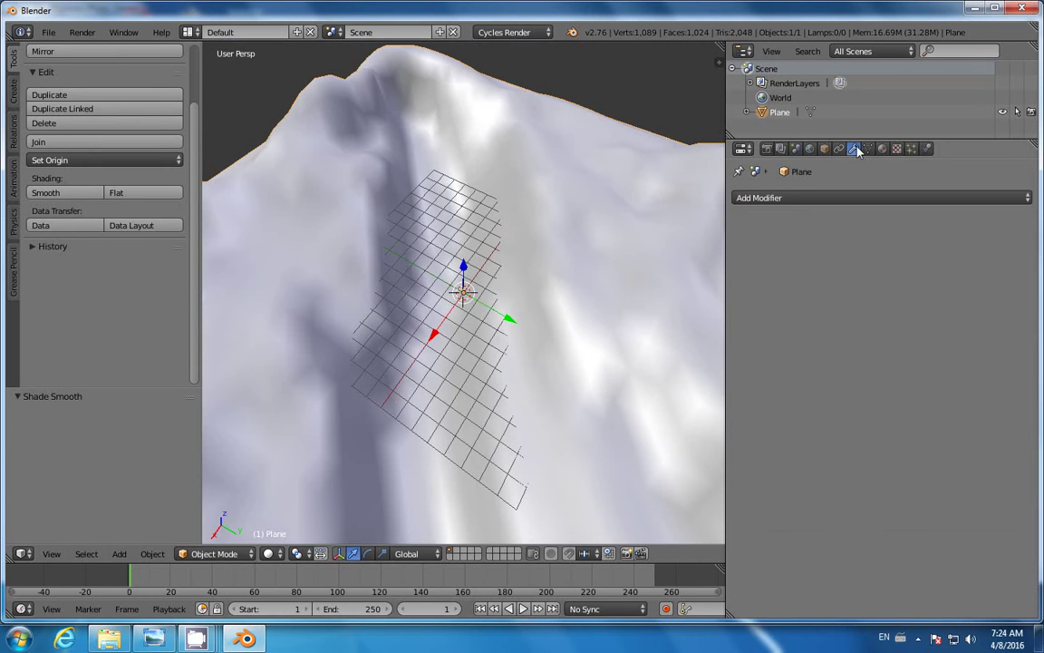
Add and apply a Subdivision Surface modifier, bringing the terrain to 4,225 vertices and 4,096 faces
{"action": "left_click", "coordinate": [809, 201]}
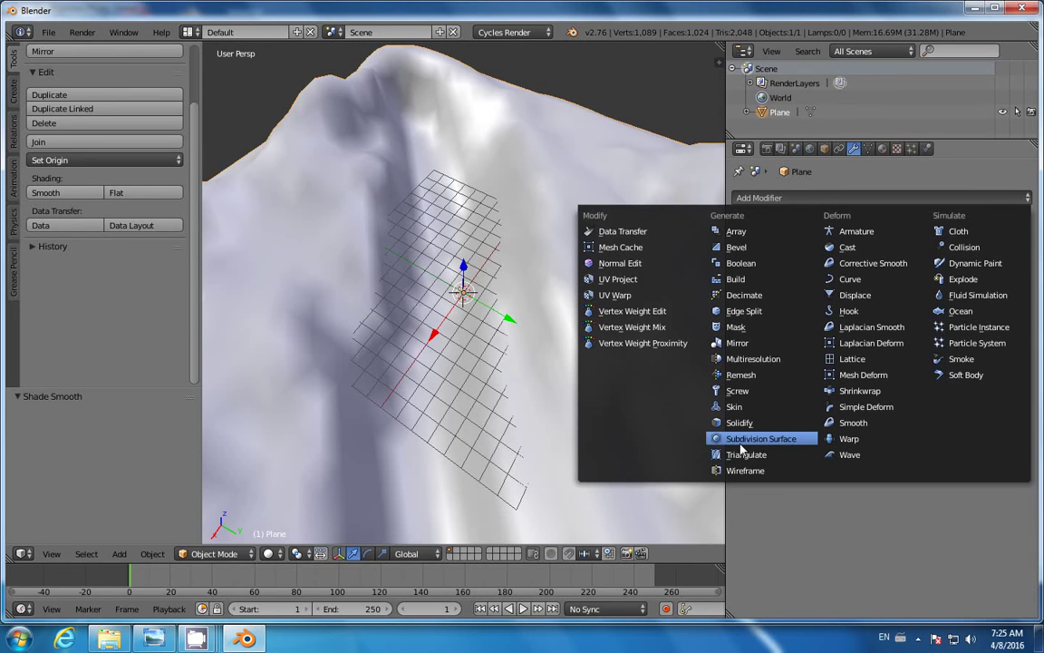
{"action": "left_click", "coordinate": [788, 444]}
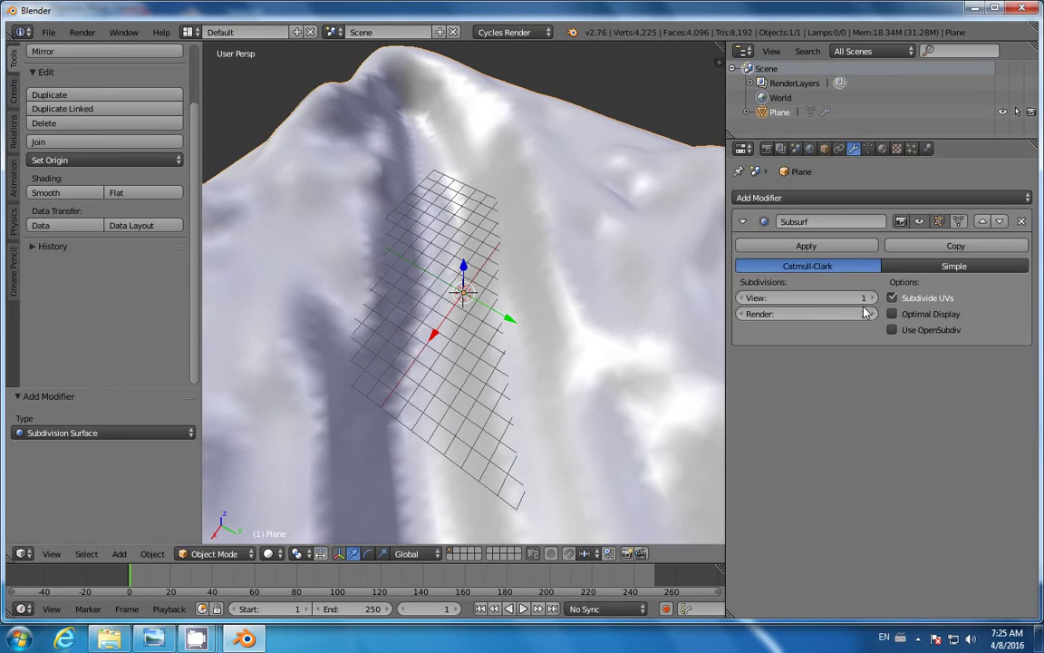
{"action": "left_click", "coordinate": [810, 246]}
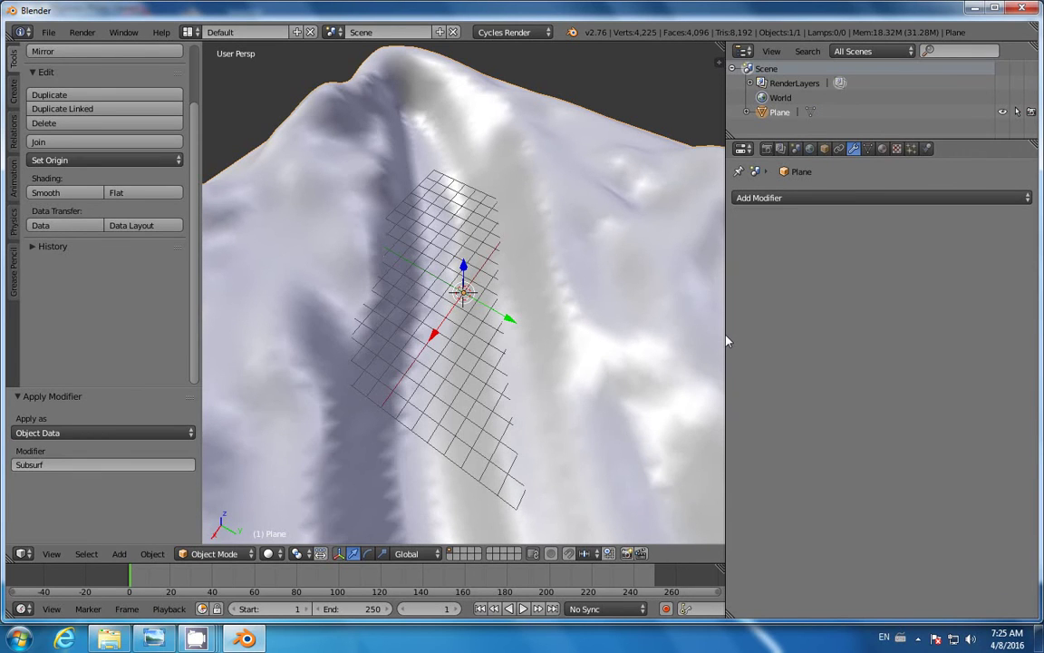
{"action": "left_click_drag", "start_coordinate": [728, 341], "coordinate": [861, 334]}
{"action": "middle_click_drag", "start_coordinate": [671, 334], "coordinate": [471, 390]}
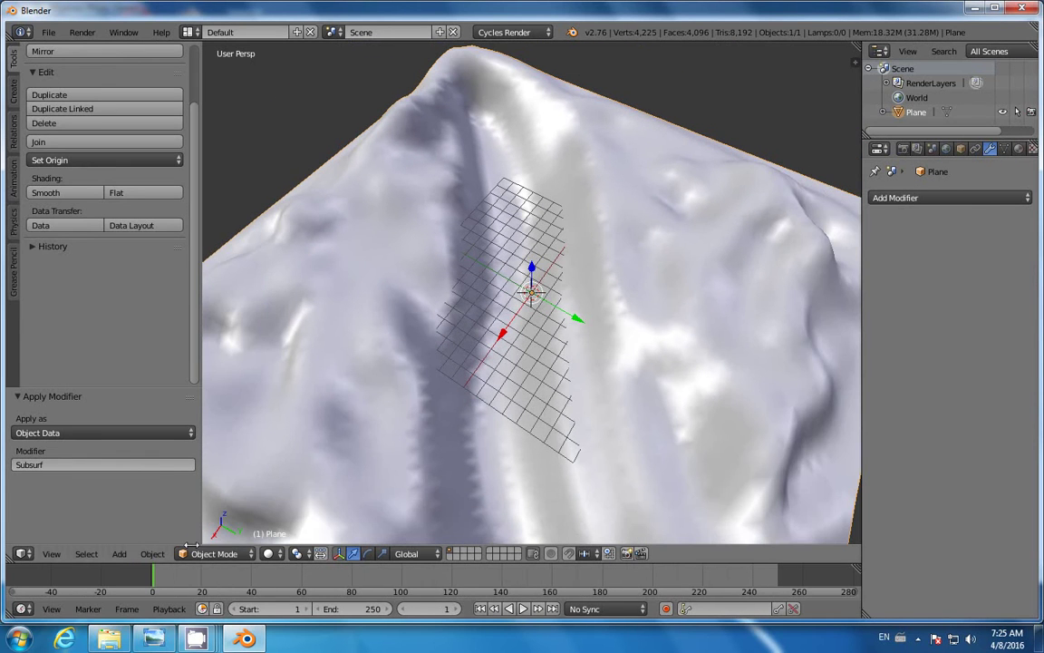
Put the subdivided terrain back in Texture Paint mode and paint over a remaining dark patch
{"action": "left_click", "coordinate": [222, 554]}
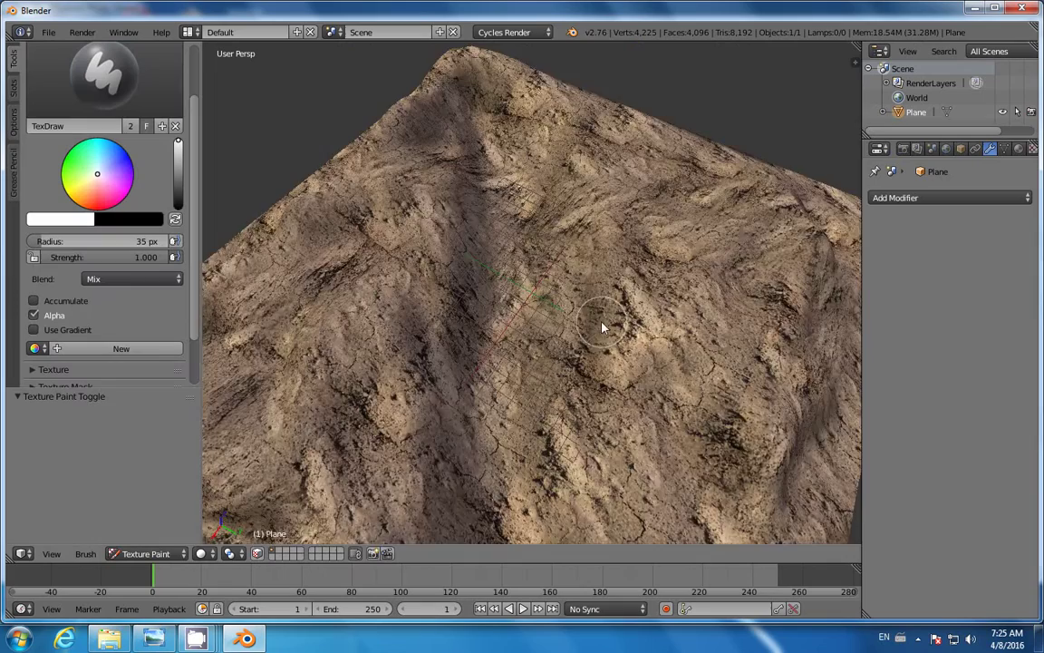
{"action": "scroll", "coordinate": [601, 328], "scroll_direction": "up", "scroll_amount": 2}
{"action": "scroll", "coordinate": [597, 331], "scroll_direction": "down", "scroll_amount": 4}
{"action": "scroll", "coordinate": [576, 323], "scroll_direction": "up", "scroll_amount": 4}
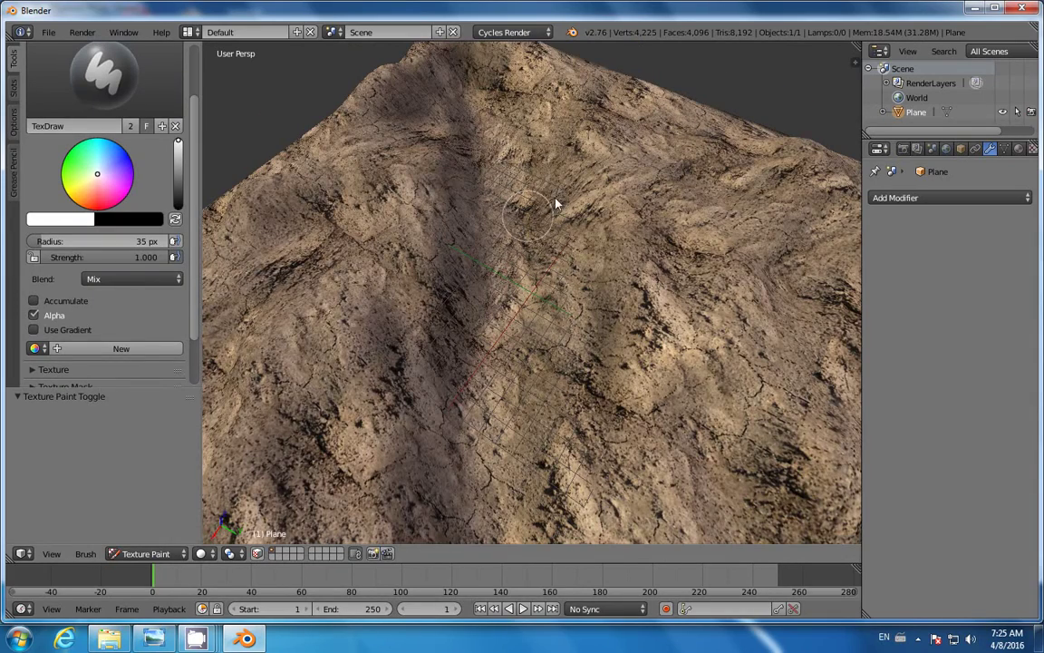
{"action": "scroll", "coordinate": [640, 218], "scroll_direction": "up", "scroll_amount": 2}
{"action": "scroll", "coordinate": [630, 245], "scroll_direction": "down", "scroll_amount": 3}
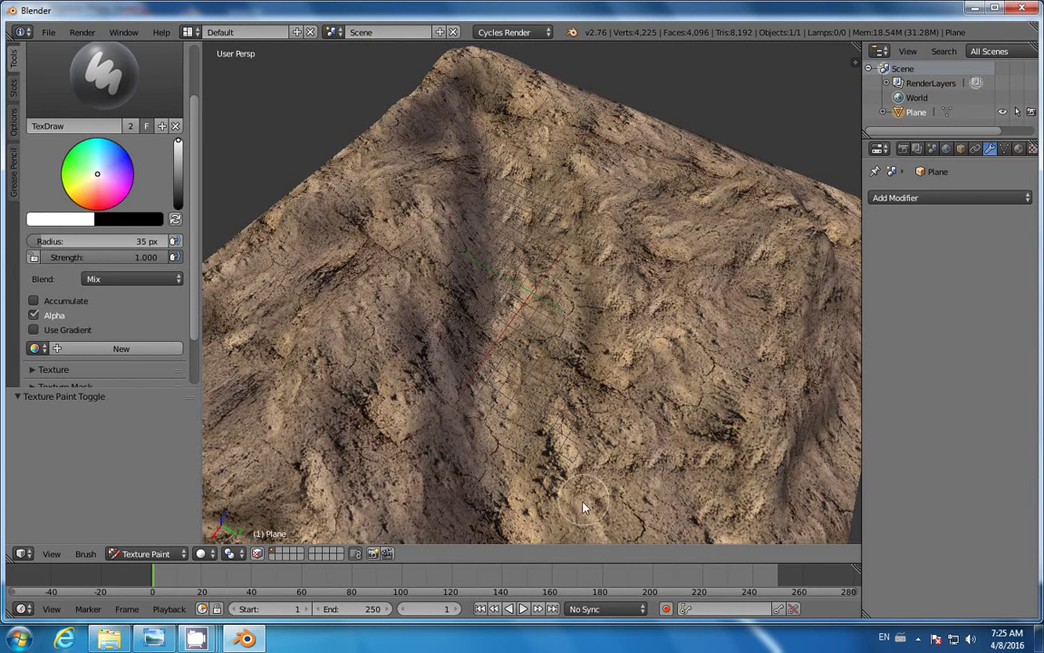
{"action": "middle_click_drag", "start_coordinate": [550, 483], "coordinate": [497, 354]}
{"action": "mouse_move", "coordinate": [484, 311]}
{"action": "middle_mouse_down"}
{"action": "mouse_move", "coordinate": [444, 297]}
{"action": "mouse_move", "coordinate": [431, 319]}
{"action": "mouse_move", "coordinate": [474, 324]}
{"action": "mouse_move", "coordinate": [393, 311]}
{"action": "mouse_move", "coordinate": [653, 403]}
{"action": "middle_mouse_up"}
{"action": "mouse_move", "coordinate": [653, 404]}
{"action": "left_mouse_down"}
{"action": "mouse_move", "coordinate": [641, 424]}
{"action": "mouse_move", "coordinate": [635, 390]}
{"action": "mouse_move", "coordinate": [659, 412]}
{"action": "left_mouse_up"}
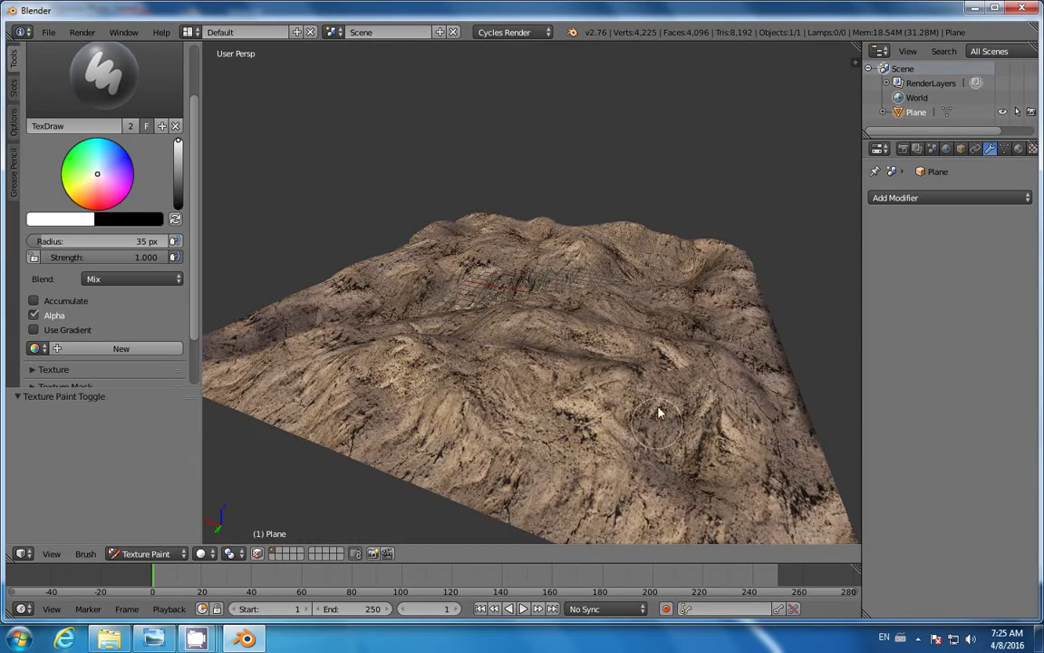
Widen the right-hand Outliner/Properties column beside the 3D viewport
{"action": "mouse_move", "coordinate": [625, 431]}
{"action": "middle_mouse_down"}
{"action": "mouse_move", "coordinate": [513, 389]}
{"action": "mouse_move", "coordinate": [625, 389]}
{"action": "mouse_move", "coordinate": [721, 345]}
{"action": "mouse_move", "coordinate": [426, 401]}
{"action": "mouse_move", "coordinate": [476, 412]}
{"action": "mouse_move", "coordinate": [468, 492]}
{"action": "mouse_move", "coordinate": [531, 450]}
{"action": "mouse_move", "coordinate": [473, 427]}
{"action": "mouse_move", "coordinate": [470, 451]}
{"action": "mouse_move", "coordinate": [566, 391]}
{"action": "mouse_move", "coordinate": [462, 401]}
{"action": "mouse_move", "coordinate": [420, 327]}
{"action": "middle_mouse_up"}
{"action": "scroll", "coordinate": [562, 391], "scroll_direction": "up", "scroll_amount": 2}
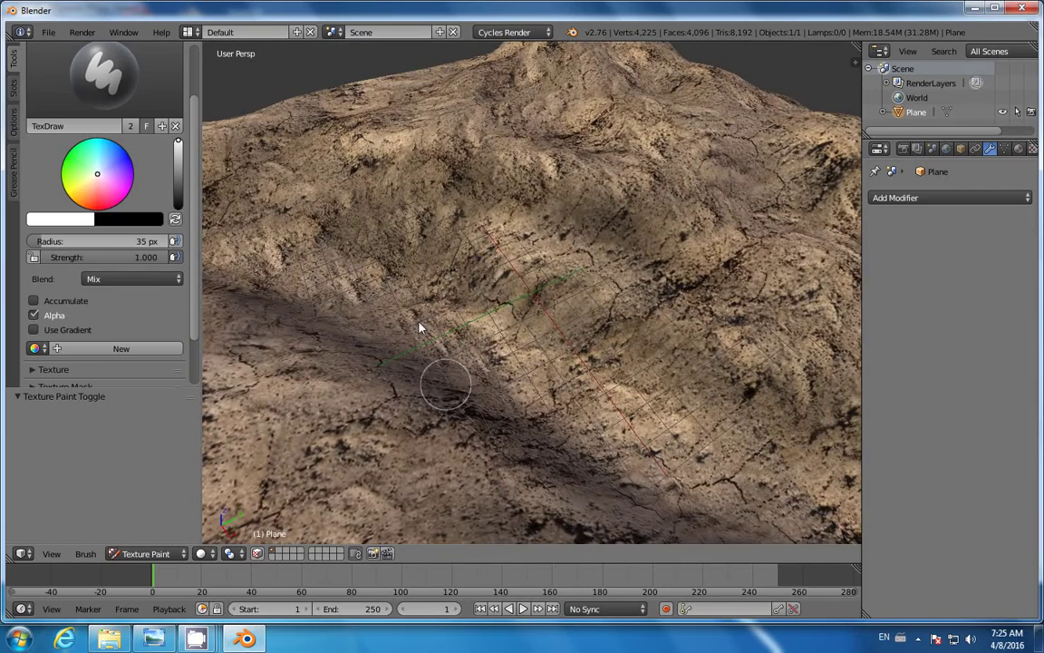
{"action": "scroll", "coordinate": [526, 300], "scroll_direction": "up", "scroll_amount": 2}
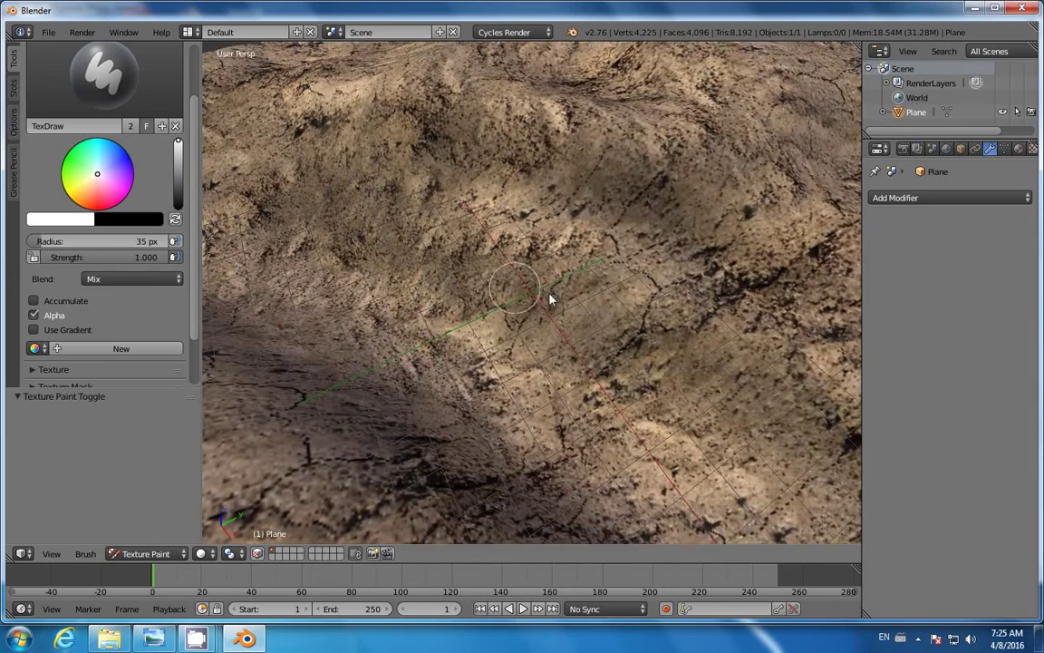
{"action": "scroll", "coordinate": [723, 298], "scroll_direction": "up", "scroll_amount": 2}
{"action": "scroll", "coordinate": [693, 286], "scroll_direction": "down", "scroll_amount": 4}
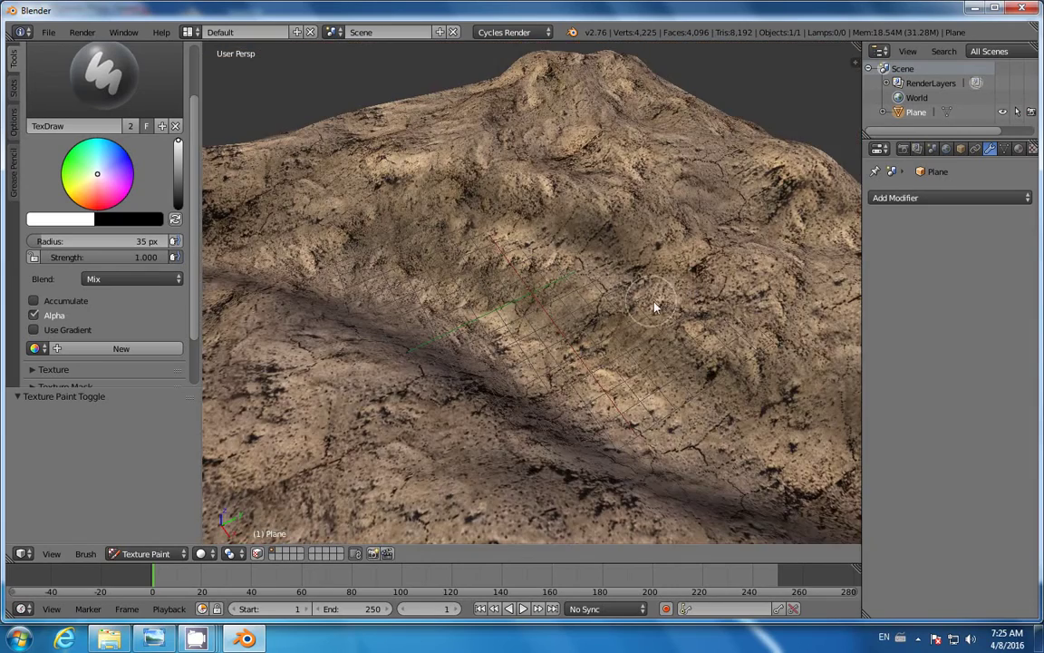
{"action": "scroll", "coordinate": [680, 360], "scroll_direction": "down", "scroll_amount": 2}
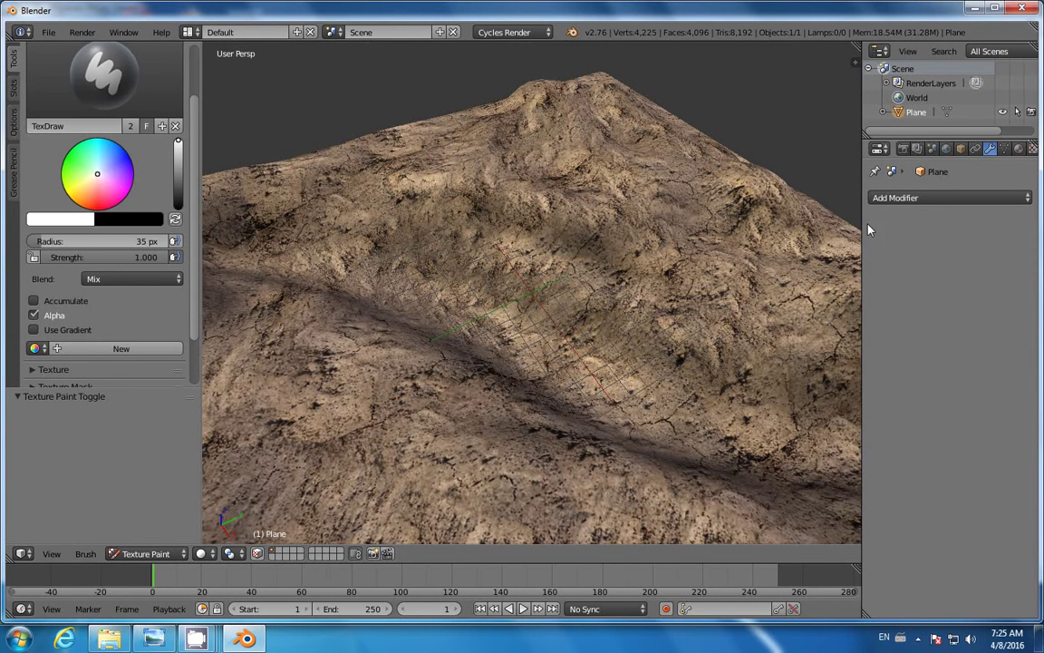
{"action": "left_click_drag", "start_coordinate": [862, 240], "coordinate": [694, 253]}
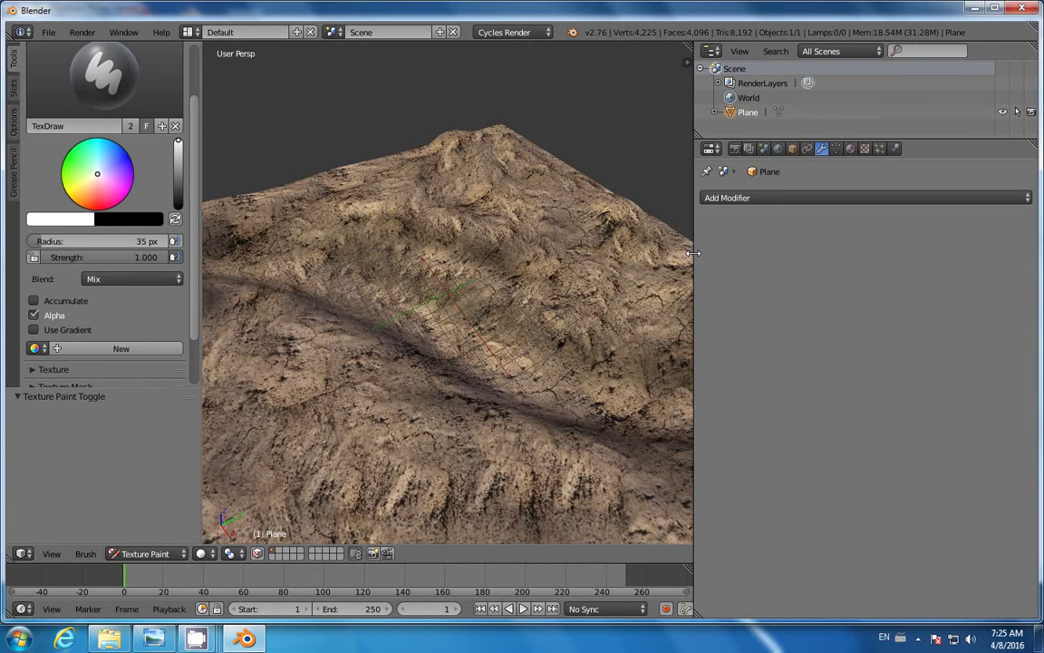
Add a new blank brush texture, Texture.001, under Tools > Texture and start browsing for its image
{"action": "left_click", "coordinate": [865, 150]}
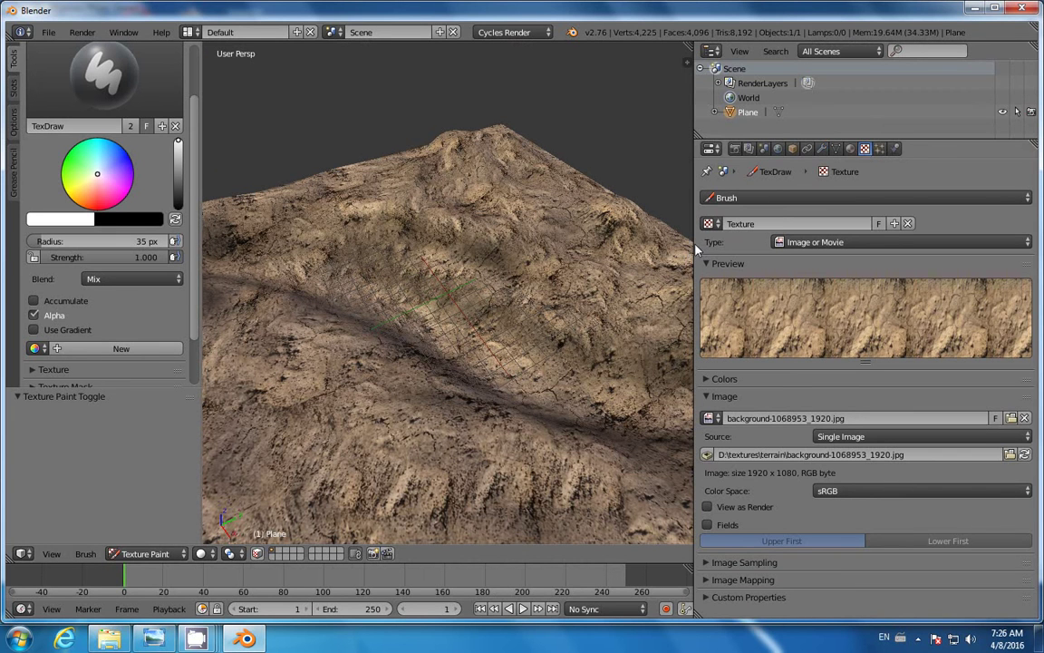
{"action": "left_click_drag", "start_coordinate": [695, 222], "coordinate": [771, 222]}
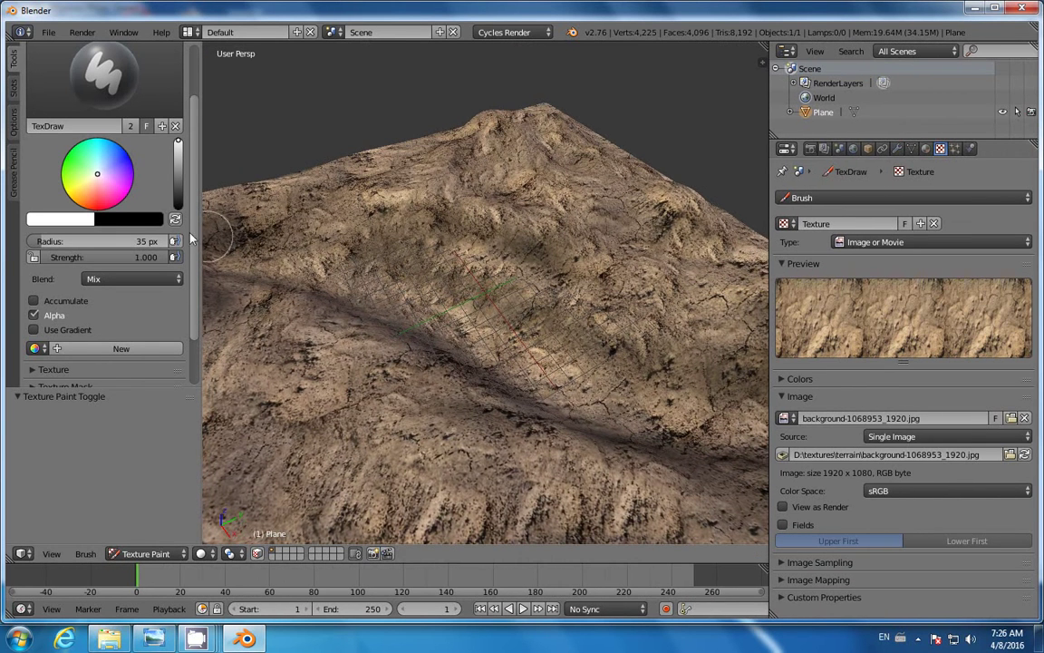
{"action": "scroll", "coordinate": [177, 289], "scroll_direction": "down", "scroll_amount": 3}
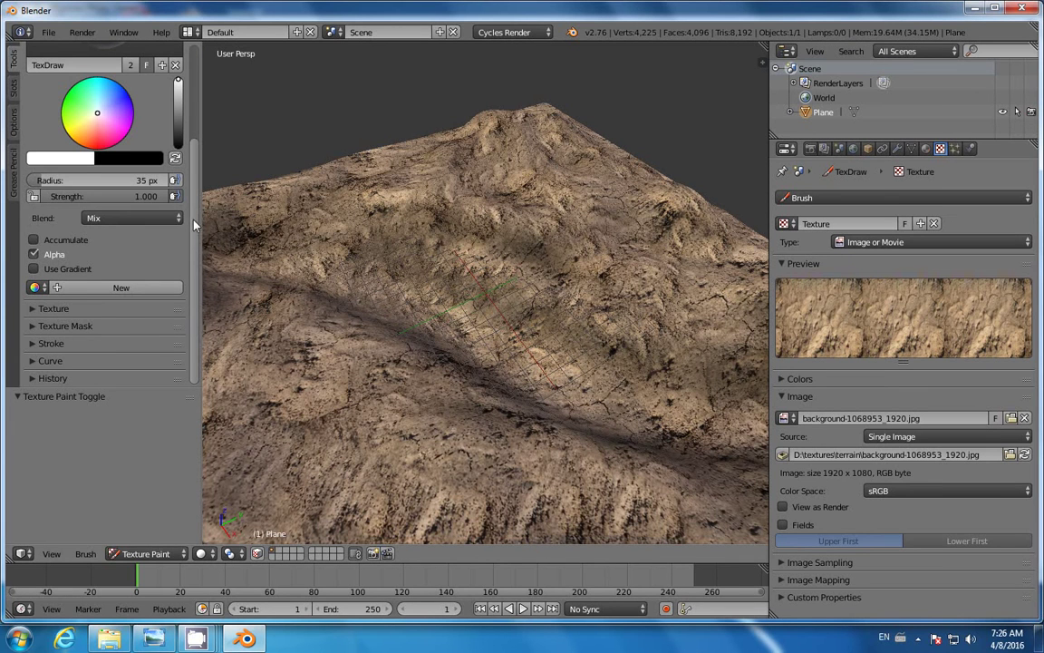
{"action": "left_click", "coordinate": [41, 314]}
{"action": "scroll", "coordinate": [197, 274], "scroll_direction": "down", "scroll_amount": 6}
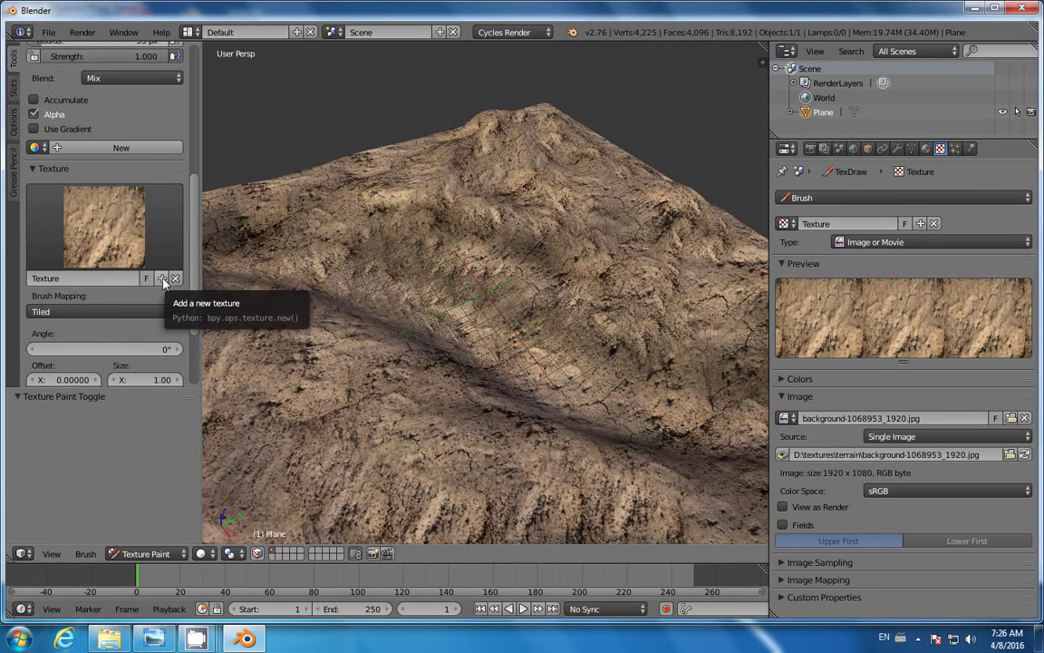
{"action": "left_click", "coordinate": [162, 279]}
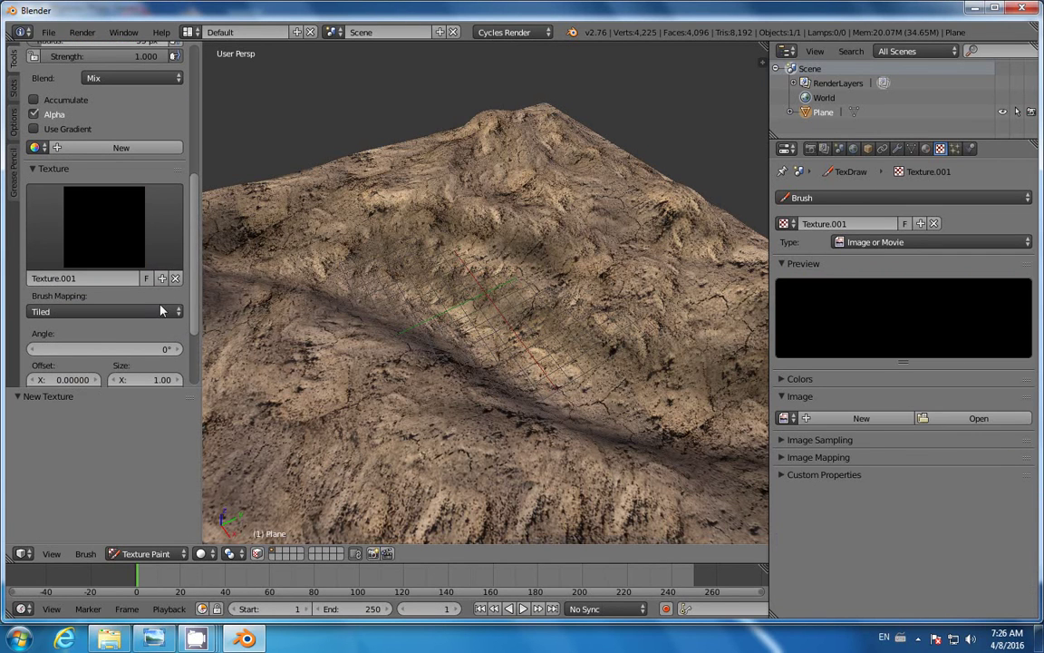
{"action": "left_click", "coordinate": [997, 420]}
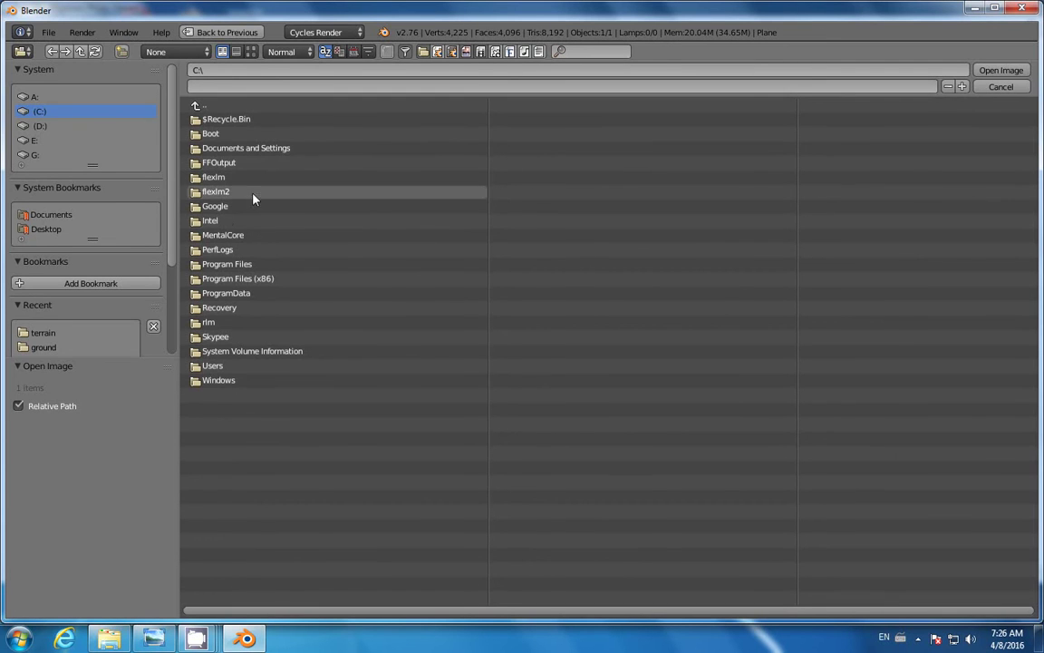
Load Elegant-Free-Mud-Texture-520x346.jpg from D:\textures\ground and paint a diagonal mud streak along the riverbed
{"action": "left_click", "coordinate": [40, 127]}
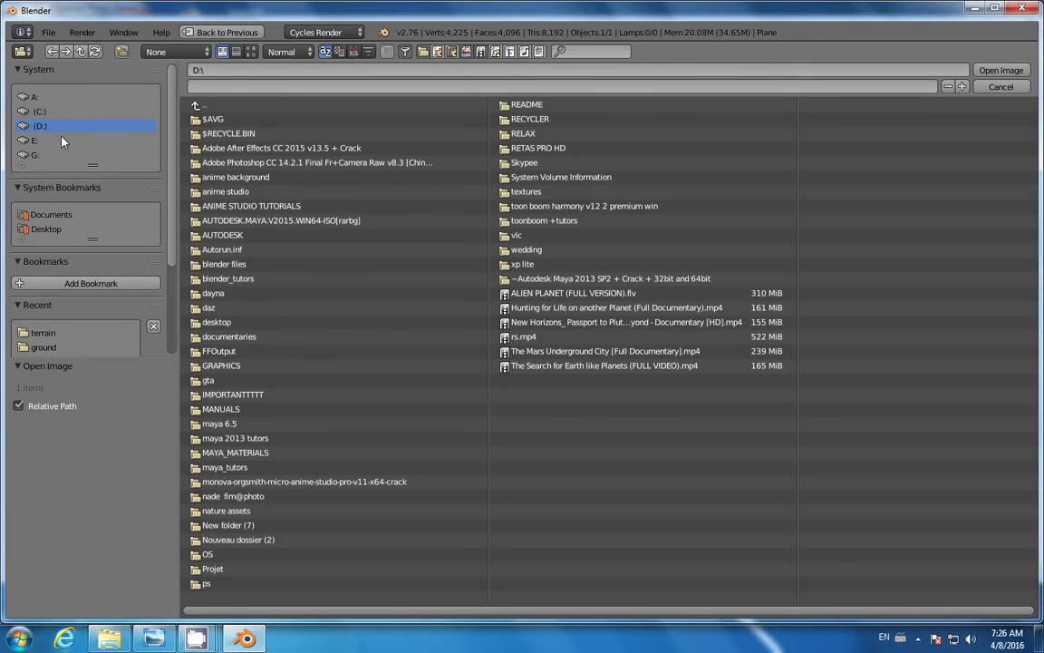
{"action": "left_click", "coordinate": [541, 194]}
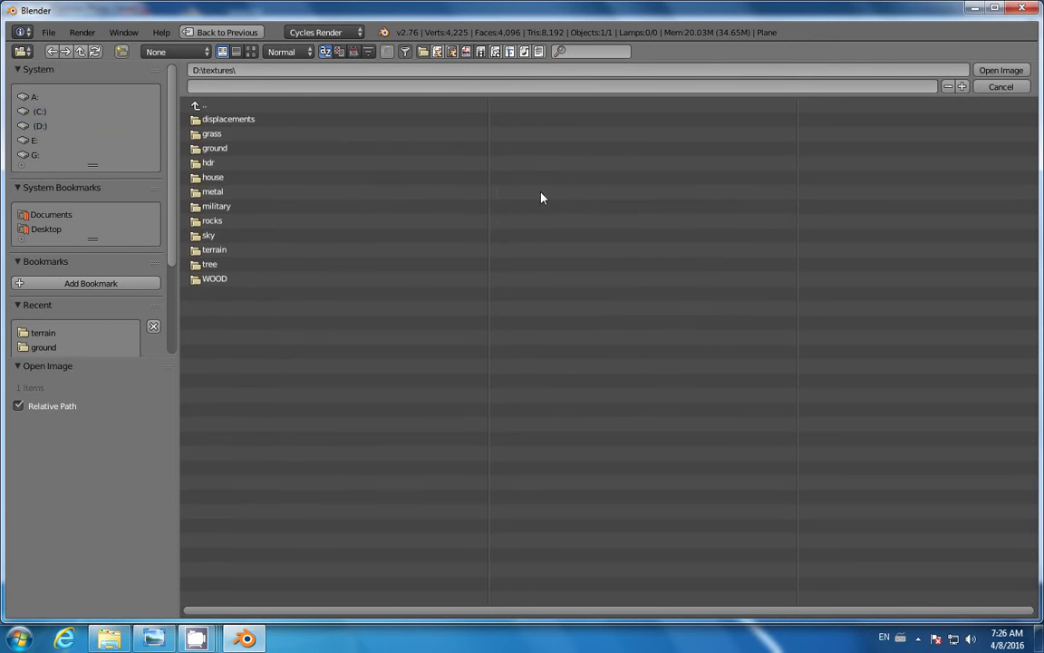
{"action": "left_click", "coordinate": [219, 150]}
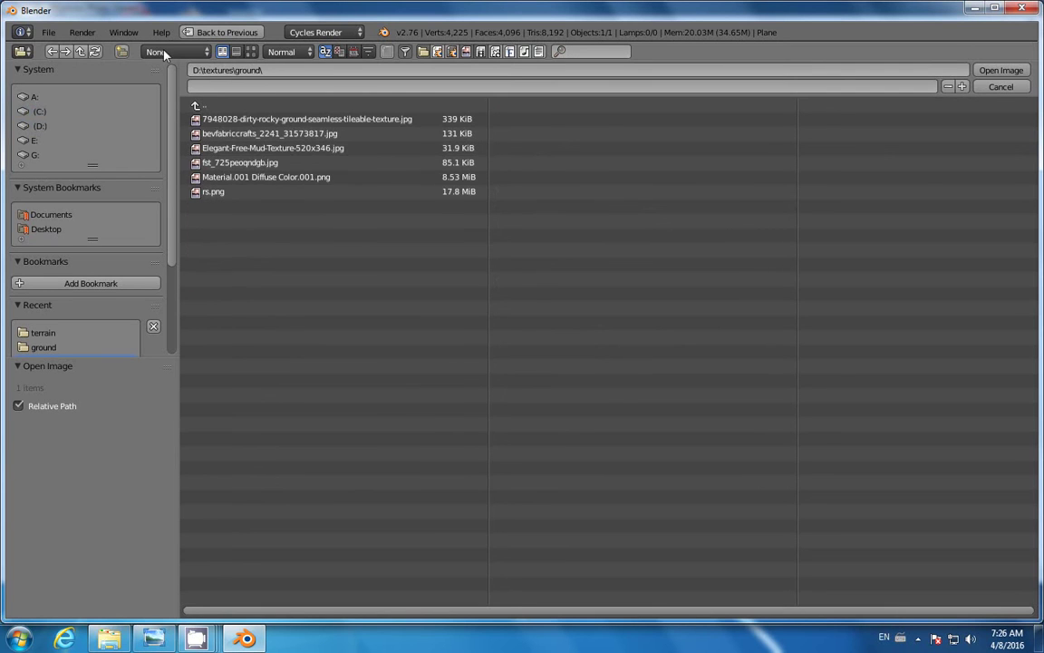
{"action": "left_click", "coordinate": [251, 52]}
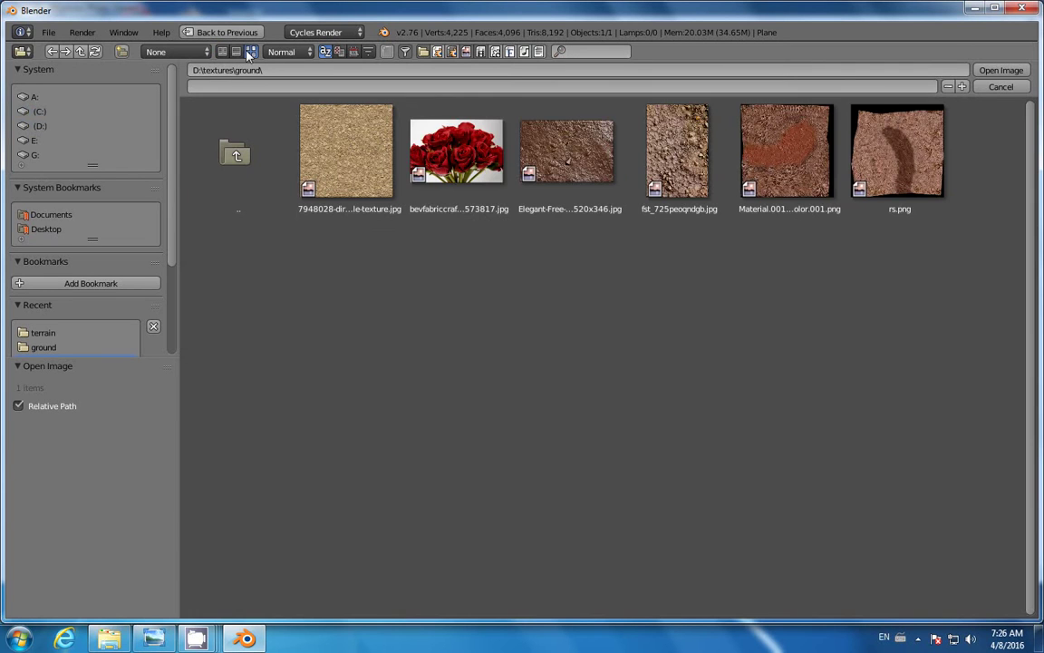
{"action": "left_click", "coordinate": [580, 154]}
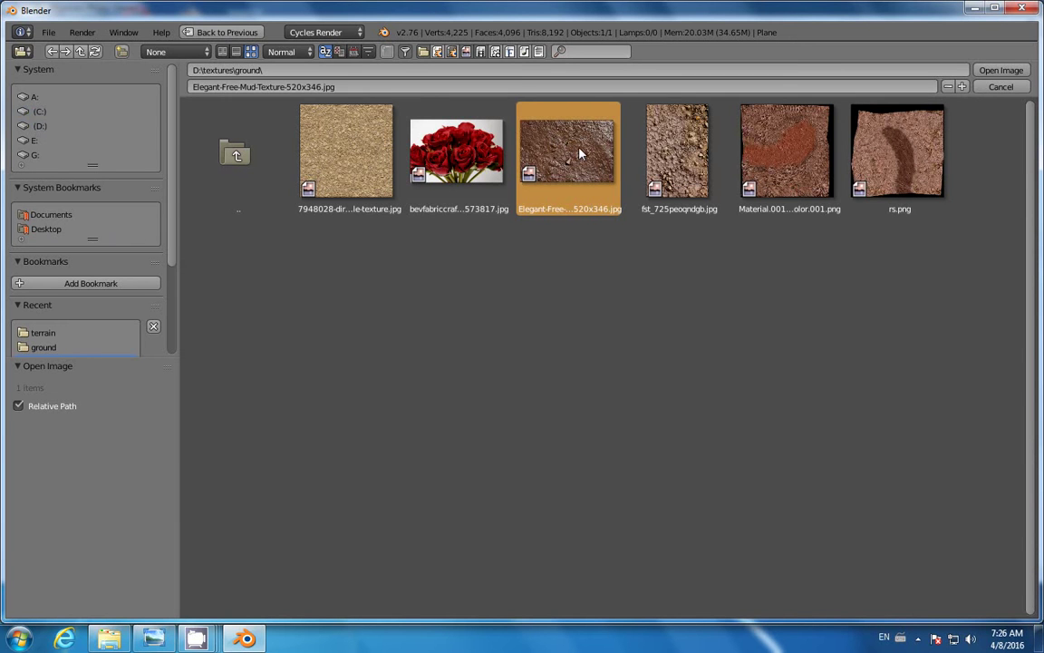
{"action": "left_click", "coordinate": [1002, 70]}
{"action": "middle_click_drag", "start_coordinate": [417, 314], "coordinate": [426, 359]}
{"action": "mouse_move", "coordinate": [396, 265]}
{"action": "left_mouse_down"}
{"action": "mouse_move", "coordinate": [624, 343]}
{"action": "mouse_move", "coordinate": [695, 335]}
{"action": "mouse_move", "coordinate": [614, 339]}
{"action": "mouse_move", "coordinate": [297, 255]}
{"action": "left_mouse_up"}
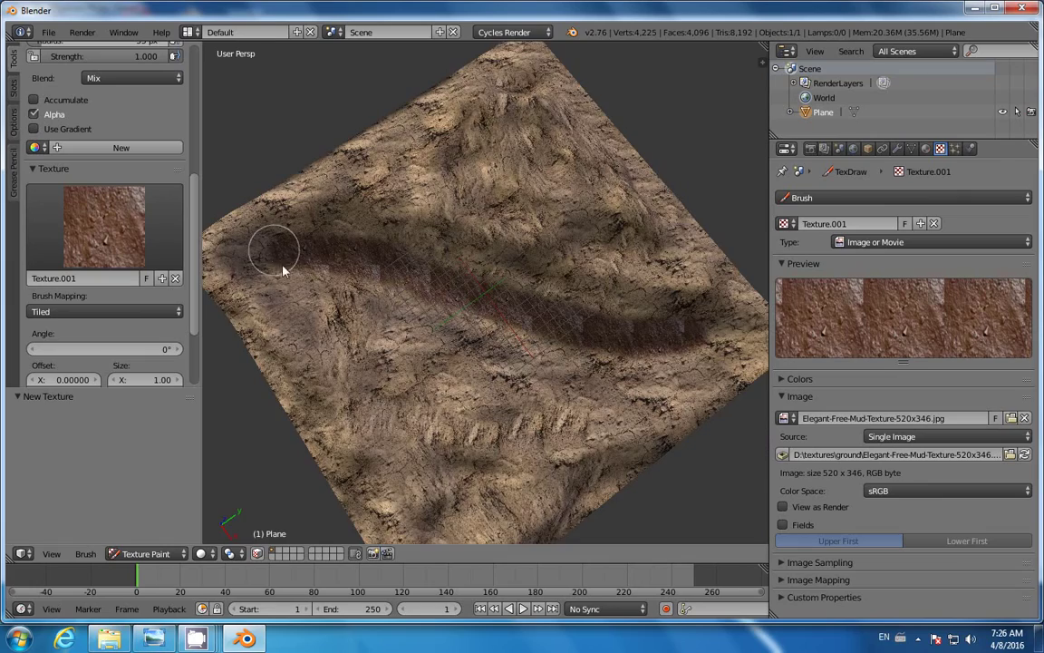
Rotate the view and paint mud strokes further along the valley channel
{"action": "scroll", "coordinate": [285, 268], "scroll_direction": "up", "scroll_amount": 3}
{"action": "mouse_move", "coordinate": [285, 268]}
{"action": "middle_mouse_down"}
{"action": "mouse_move", "coordinate": [377, 283]}
{"action": "mouse_move", "coordinate": [465, 314]}
{"action": "mouse_move", "coordinate": [490, 261]}
{"action": "mouse_move", "coordinate": [573, 221]}
{"action": "mouse_move", "coordinate": [551, 272]}
{"action": "mouse_move", "coordinate": [611, 181]}
{"action": "middle_mouse_up"}
{"action": "mouse_move", "coordinate": [616, 224]}
{"action": "left_mouse_down"}
{"action": "mouse_move", "coordinate": [535, 262]}
{"action": "mouse_move", "coordinate": [494, 254]}
{"action": "left_mouse_up"}
{"action": "mouse_move", "coordinate": [494, 253]}
{"action": "middle_mouse_down"}
{"action": "mouse_move", "coordinate": [453, 231]}
{"action": "mouse_move", "coordinate": [471, 288]}
{"action": "middle_mouse_up"}
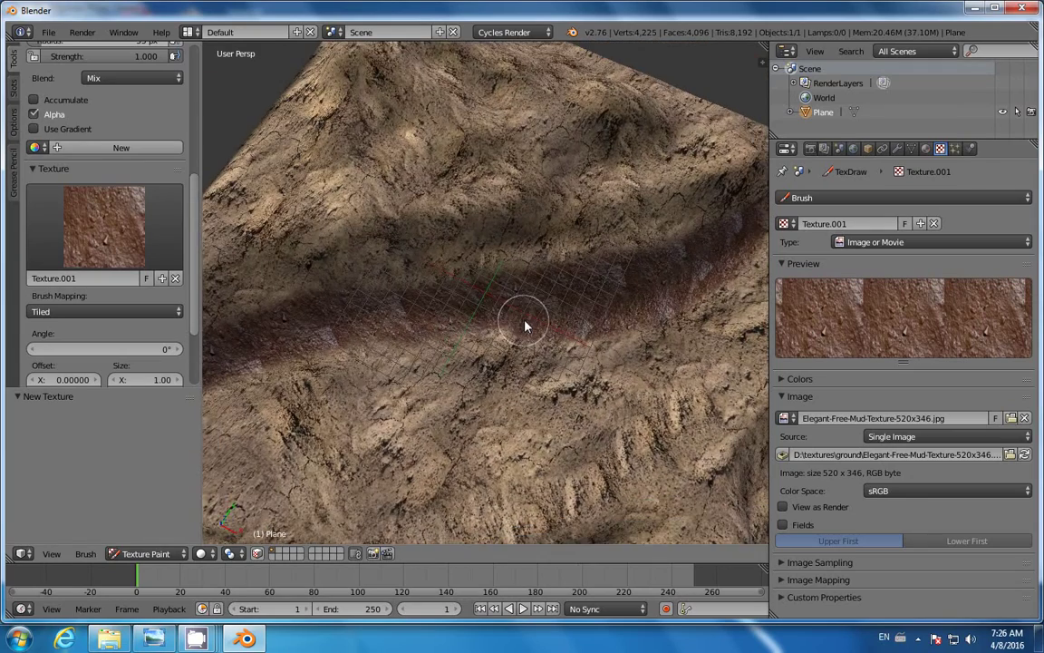
Orbit in closer over the ridge and dab mud onto a pale spot in the channel
{"action": "mouse_move", "coordinate": [333, 309]}
{"action": "middle_mouse_down"}
{"action": "mouse_move", "coordinate": [473, 310]}
{"action": "mouse_move", "coordinate": [531, 285]}
{"action": "mouse_move", "coordinate": [543, 345]}
{"action": "mouse_move", "coordinate": [557, 171]}
{"action": "middle_mouse_up"}
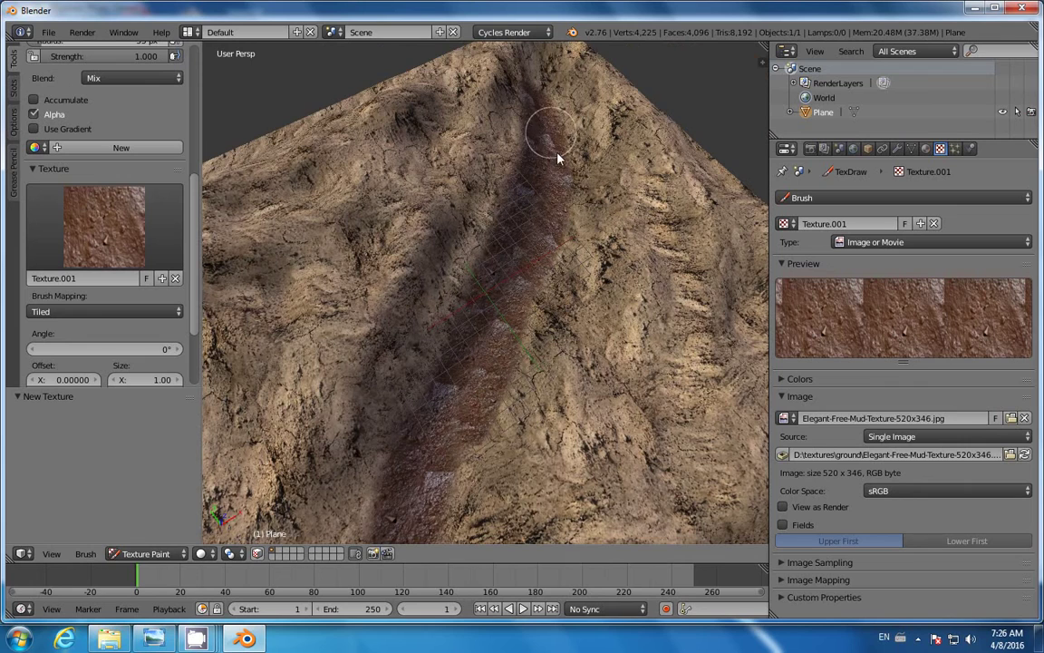
{"action": "middle_click_drag", "start_coordinate": [546, 275], "coordinate": [550, 281]}
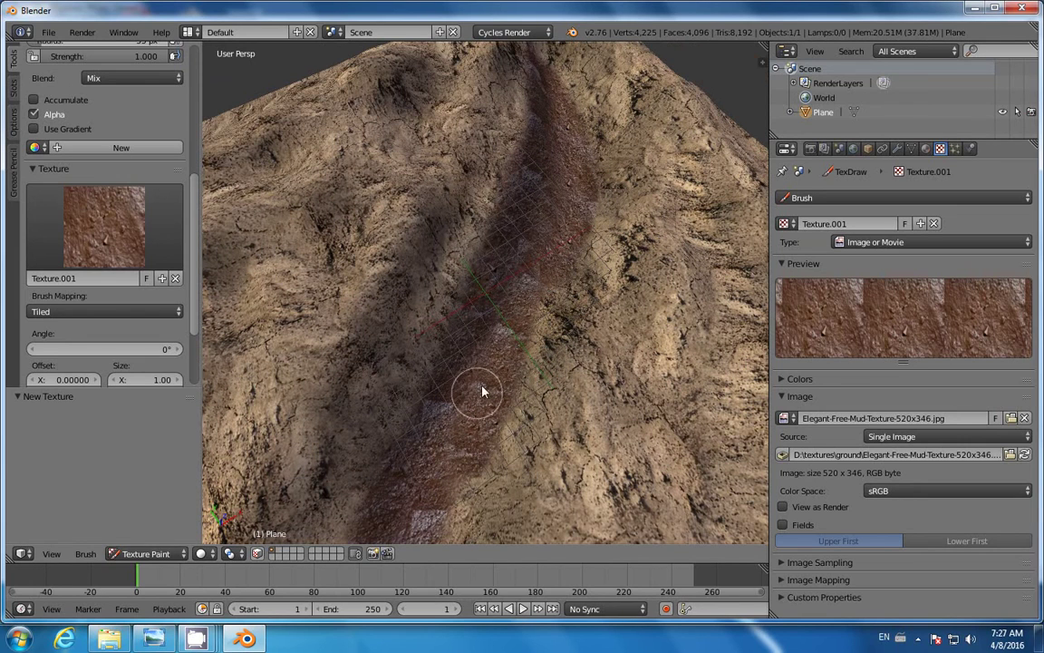
{"action": "middle_click_drag", "start_coordinate": [481, 390], "coordinate": [536, 355]}
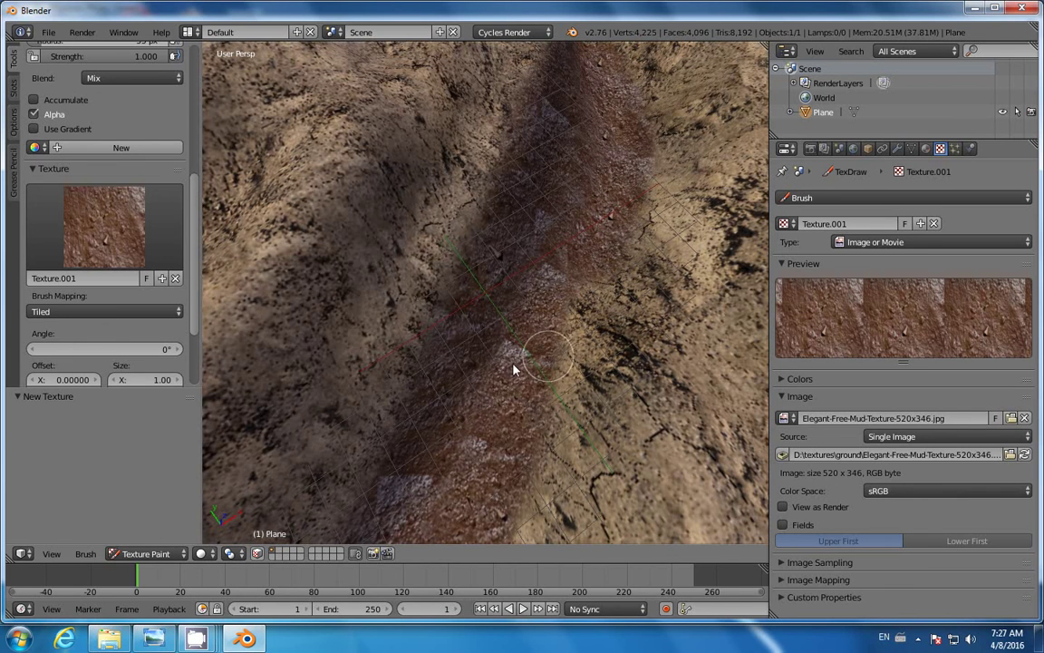
{"action": "left_click_drag", "start_coordinate": [513, 362], "coordinate": [518, 354]}
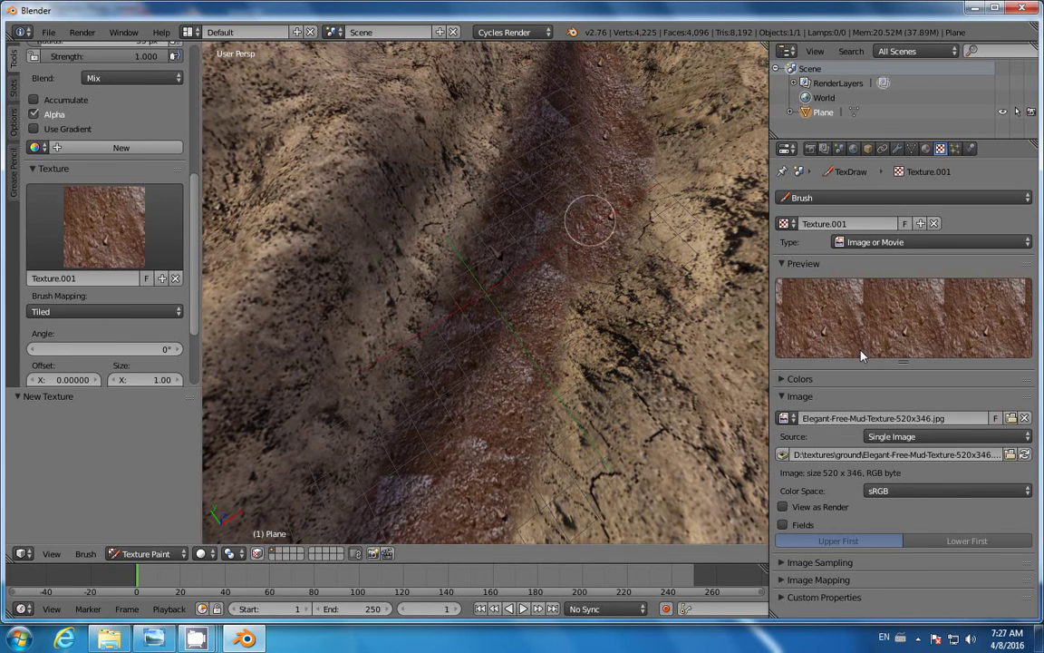
{"action": "mouse_move", "coordinate": [152, 639]}
{"action": "left_click", "coordinate": [167, 600]}
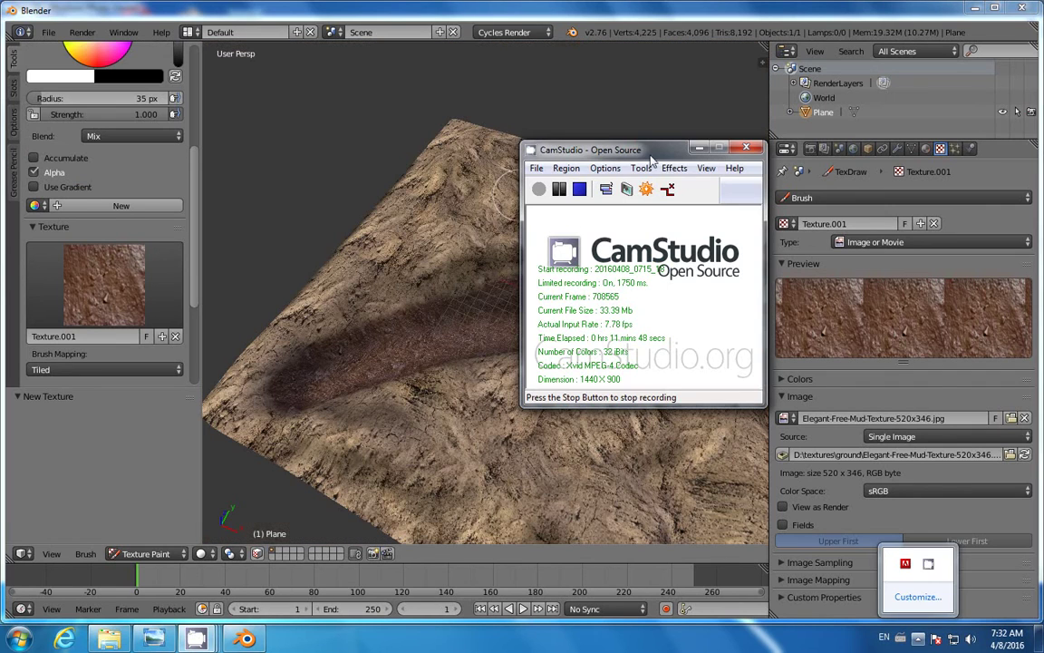
Expand the mud texture's Colors panel, showing RGB multiply, brightness, contrast and saturation at 1.000
{"action": "left_click", "coordinate": [699, 148]}
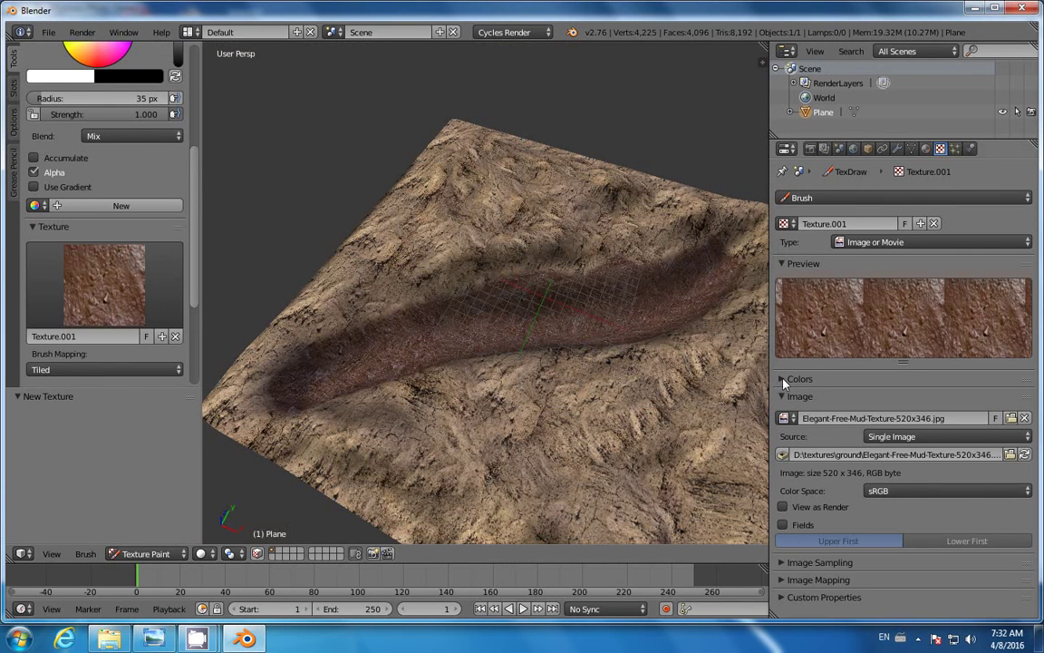
{"action": "left_click", "coordinate": [785, 380]}
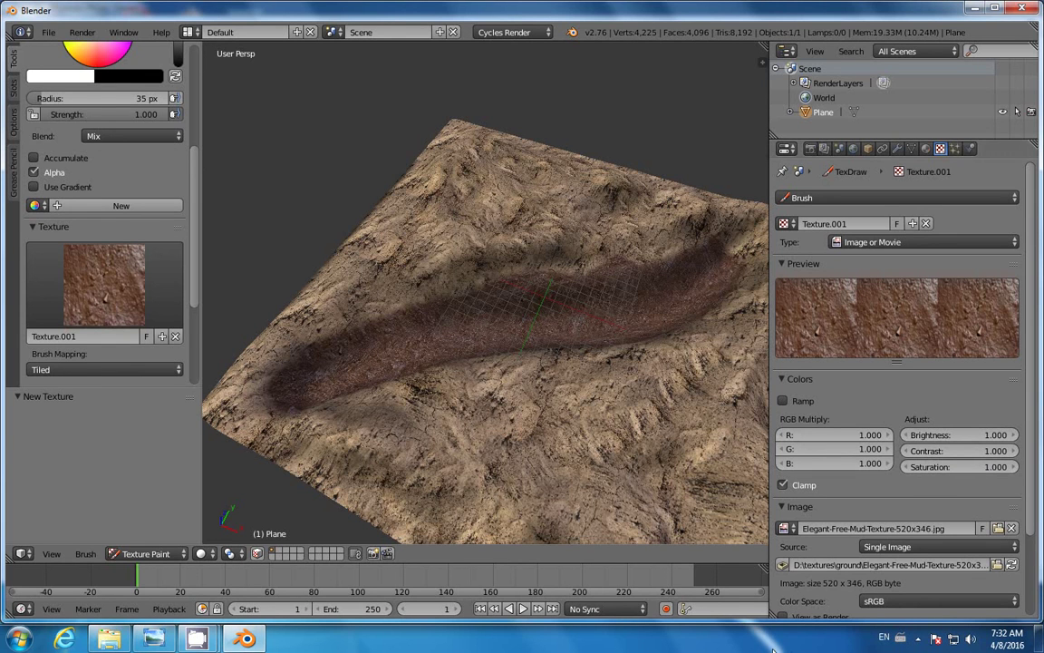
From a higher view, paint a mud spot on the ground right of the riverbed
{"action": "middle_click_drag", "start_coordinate": [601, 427], "coordinate": [595, 432]}
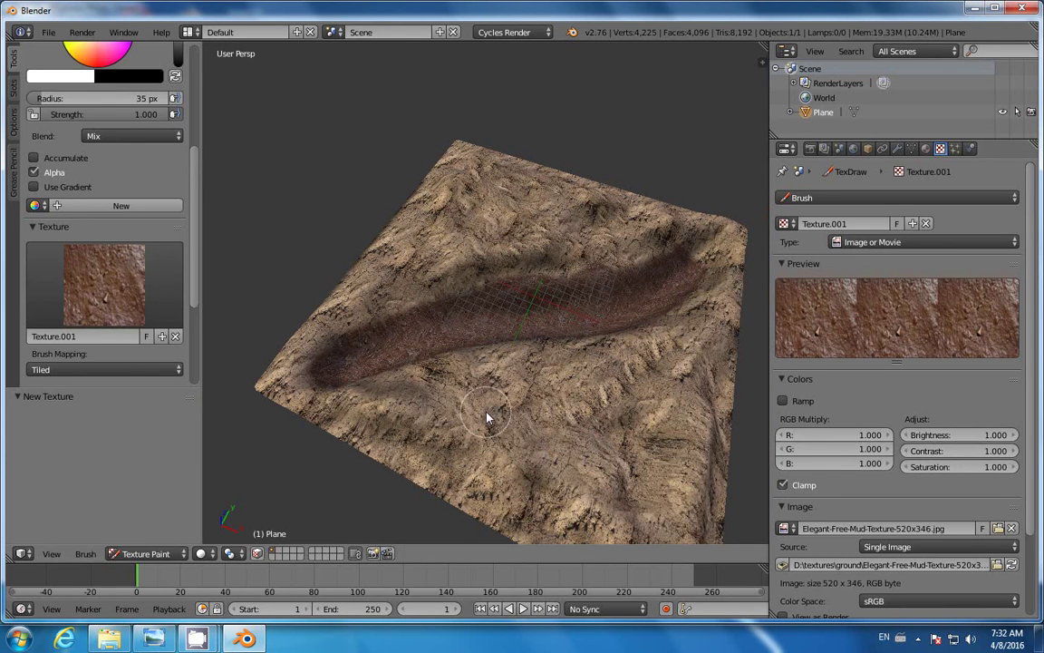
{"action": "scroll", "coordinate": [485, 417], "scroll_direction": "up", "scroll_amount": 3}
{"action": "scroll", "coordinate": [485, 418], "scroll_direction": "down", "scroll_amount": 3}
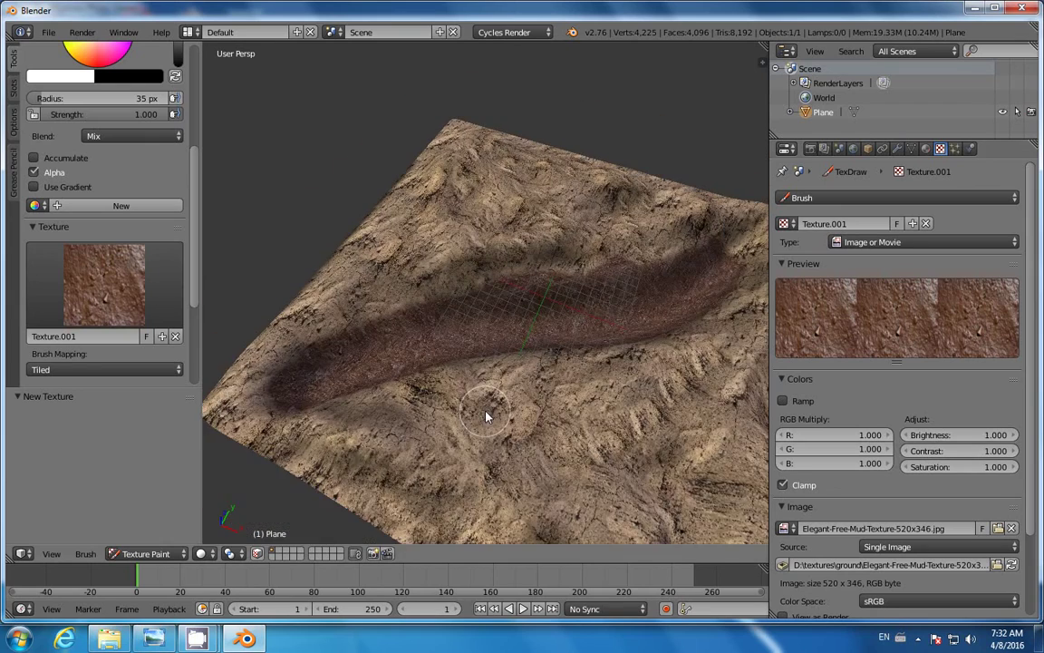
{"action": "scroll", "coordinate": [485, 417], "scroll_direction": "up", "scroll_amount": 3}
{"action": "scroll", "coordinate": [485, 417], "scroll_direction": "down", "scroll_amount": 3}
{"action": "scroll", "coordinate": [583, 454], "scroll_direction": "up", "scroll_amount": 2}
{"action": "scroll", "coordinate": [580, 469], "scroll_direction": "down", "scroll_amount": 3}
{"action": "scroll", "coordinate": [556, 467], "scroll_direction": "up", "scroll_amount": 3}
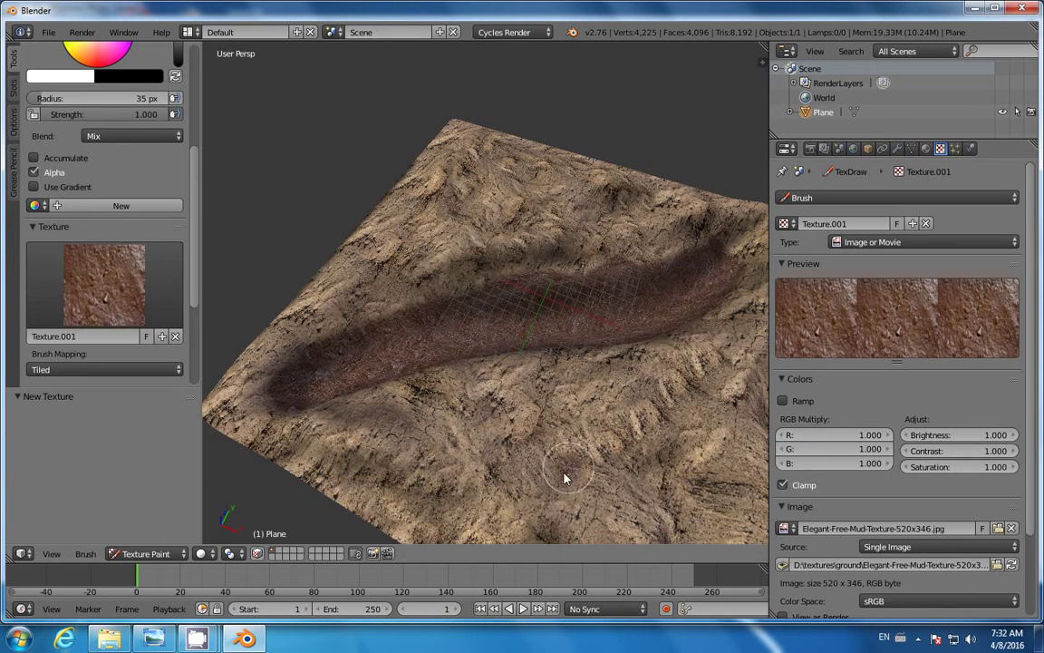
{"action": "mouse_move", "coordinate": [567, 475]}
{"action": "left_mouse_down"}
{"action": "mouse_move", "coordinate": [557, 473]}
{"action": "mouse_move", "coordinate": [580, 483]}
{"action": "mouse_move", "coordinate": [565, 480]}
{"action": "left_mouse_up"}
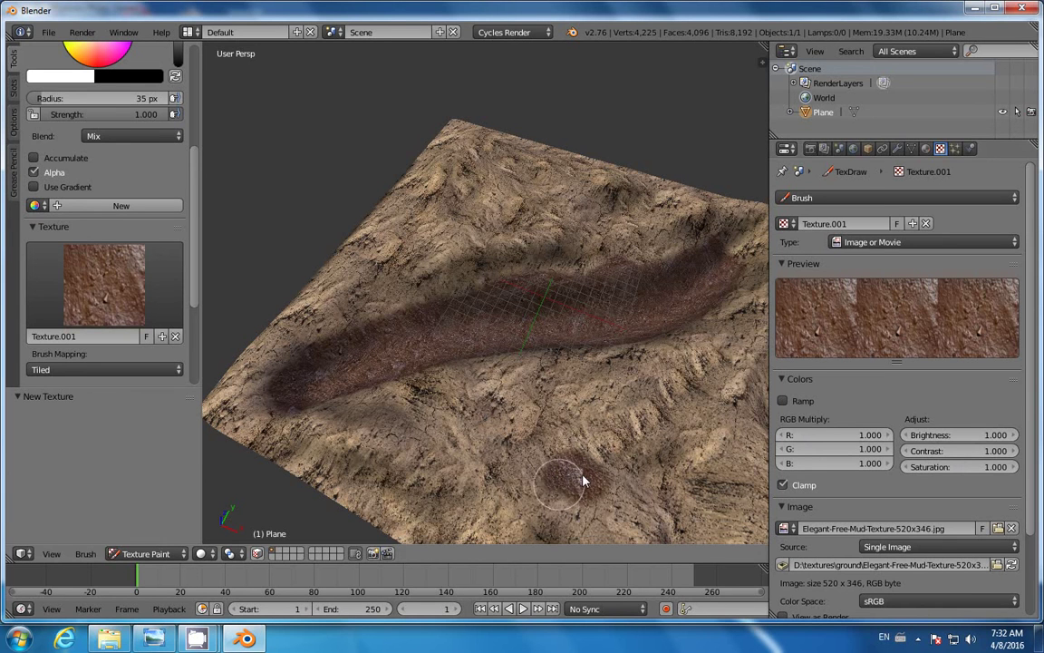
Orbit around the terrain and enlarge the small mud patch into a round spot
{"action": "scroll", "coordinate": [540, 458], "scroll_direction": "down", "scroll_amount": 3}
{"action": "mouse_move", "coordinate": [534, 454]}
{"action": "middle_mouse_down"}
{"action": "mouse_move", "coordinate": [601, 454]}
{"action": "mouse_move", "coordinate": [596, 438]}
{"action": "middle_mouse_up"}
{"action": "scroll", "coordinate": [603, 441], "scroll_direction": "up", "scroll_amount": 3}
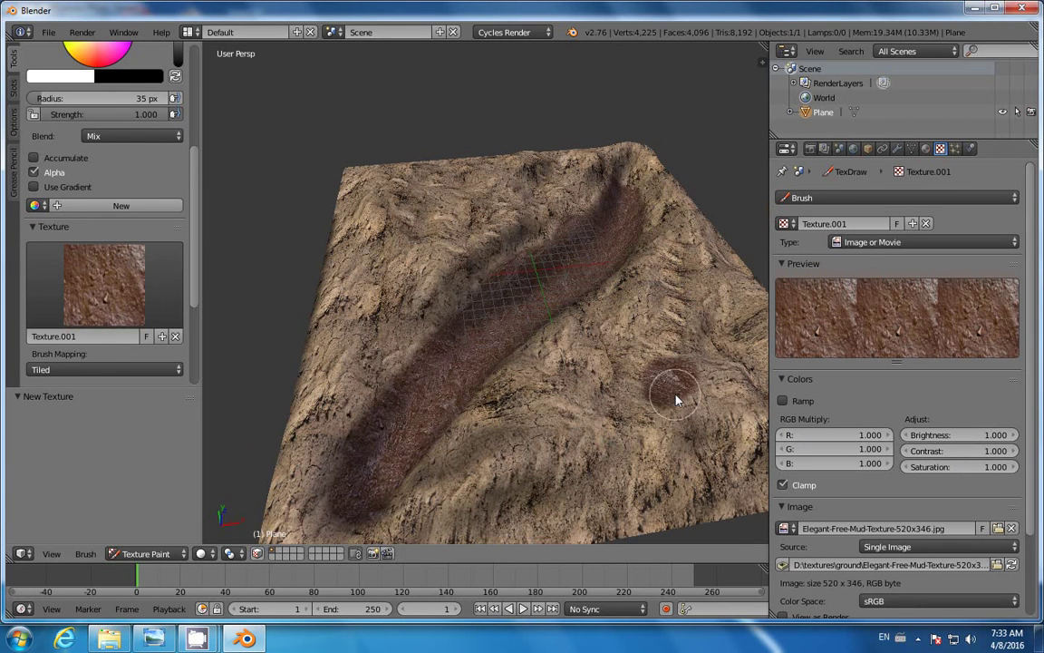
{"action": "left_click_drag", "start_coordinate": [676, 396], "coordinate": [618, 384]}
Collapse the Colors panel and switch Texture.001's image to background-1068953_1920.jpg, then inspect the riverbed
{"action": "left_click", "coordinate": [785, 381]}
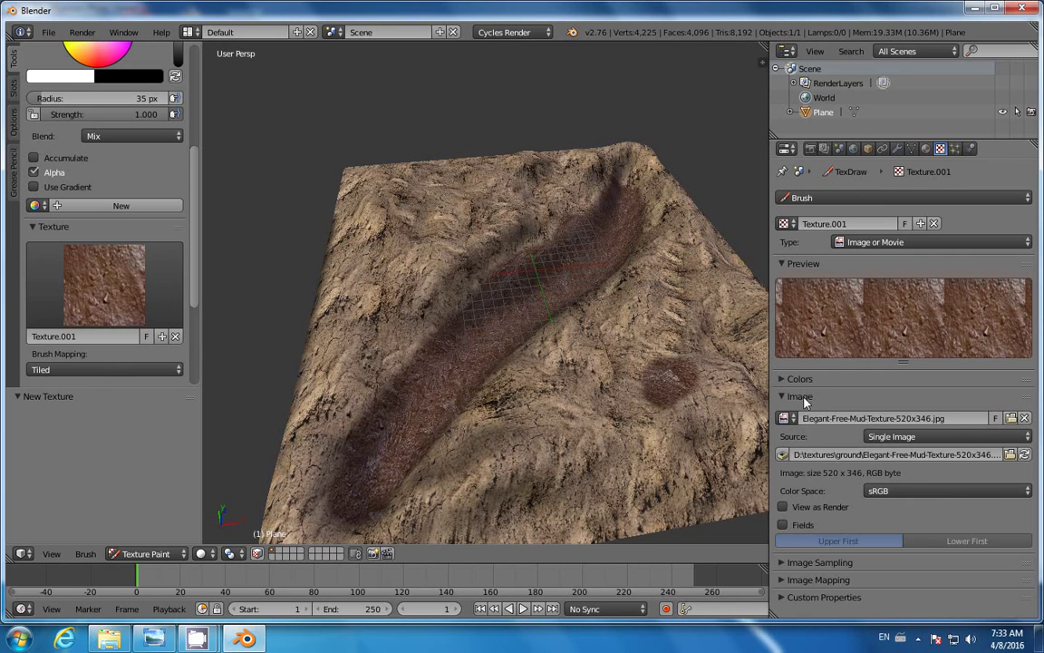
{"action": "left_click", "coordinate": [785, 418]}
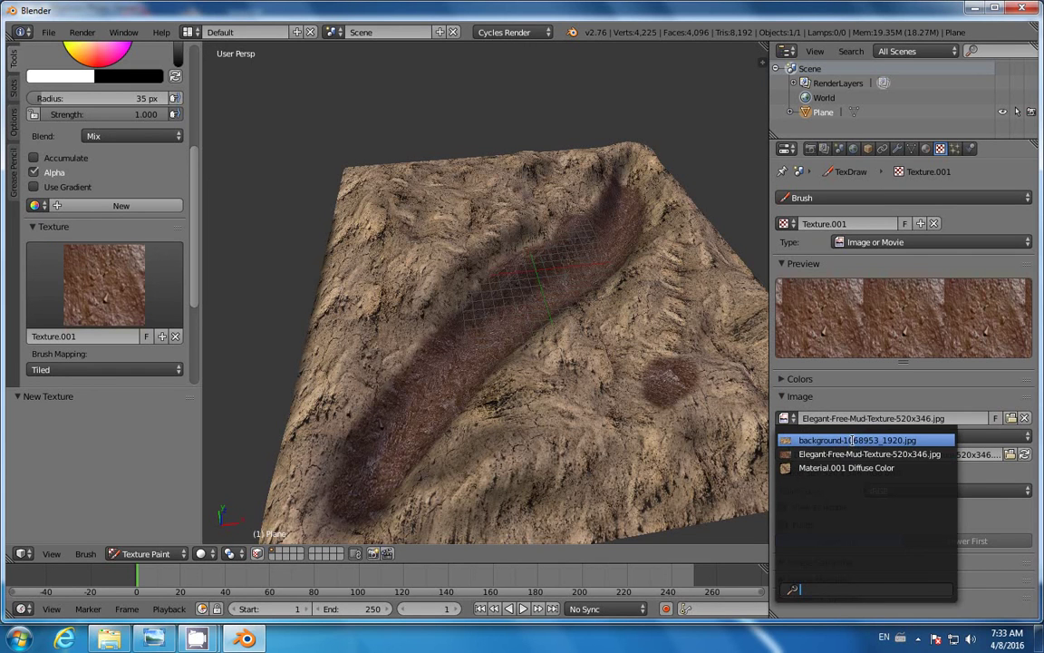
{"action": "left_click", "coordinate": [850, 440]}
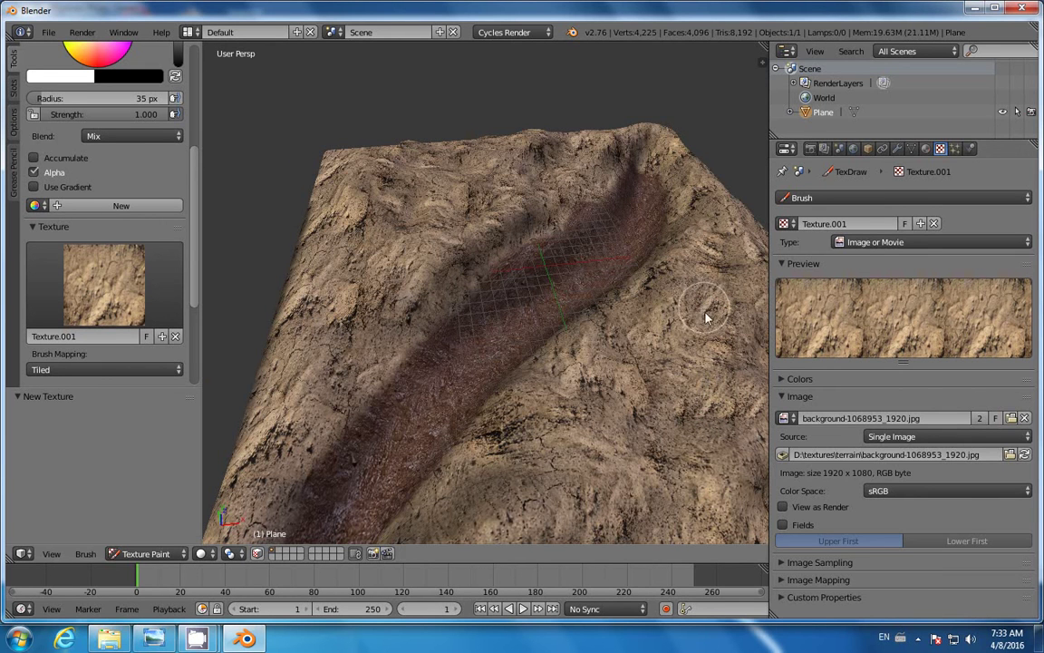
{"action": "middle_click_drag", "start_coordinate": [699, 303], "coordinate": [629, 421]}
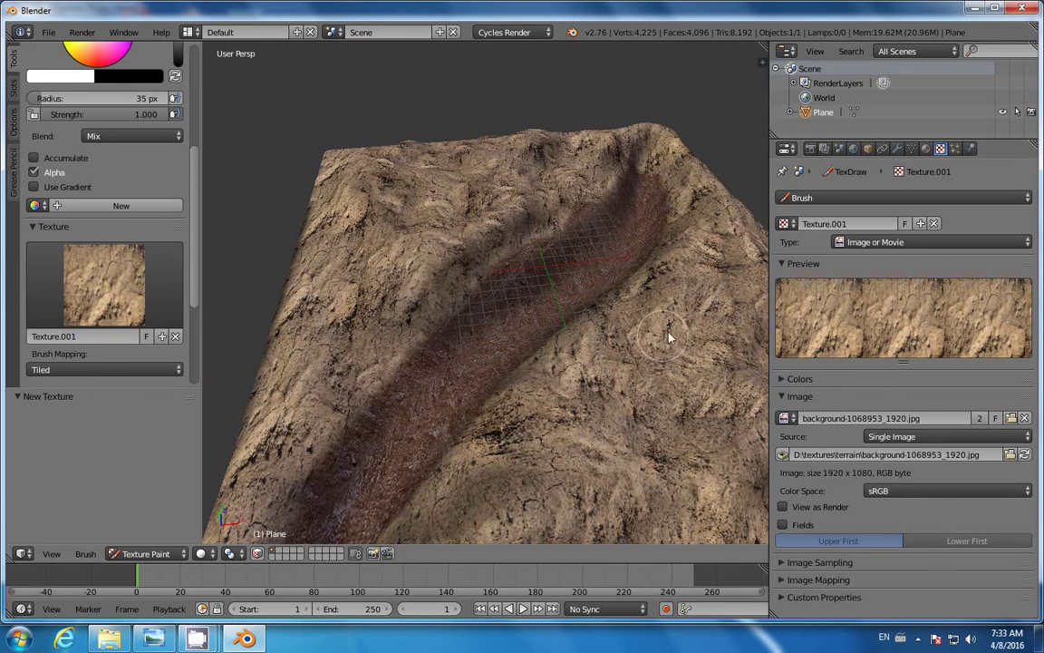
{"action": "mouse_move", "coordinate": [711, 310]}
{"action": "middle_mouse_down"}
{"action": "mouse_move", "coordinate": [683, 373]}
{"action": "mouse_move", "coordinate": [614, 345]}
{"action": "middle_mouse_up"}
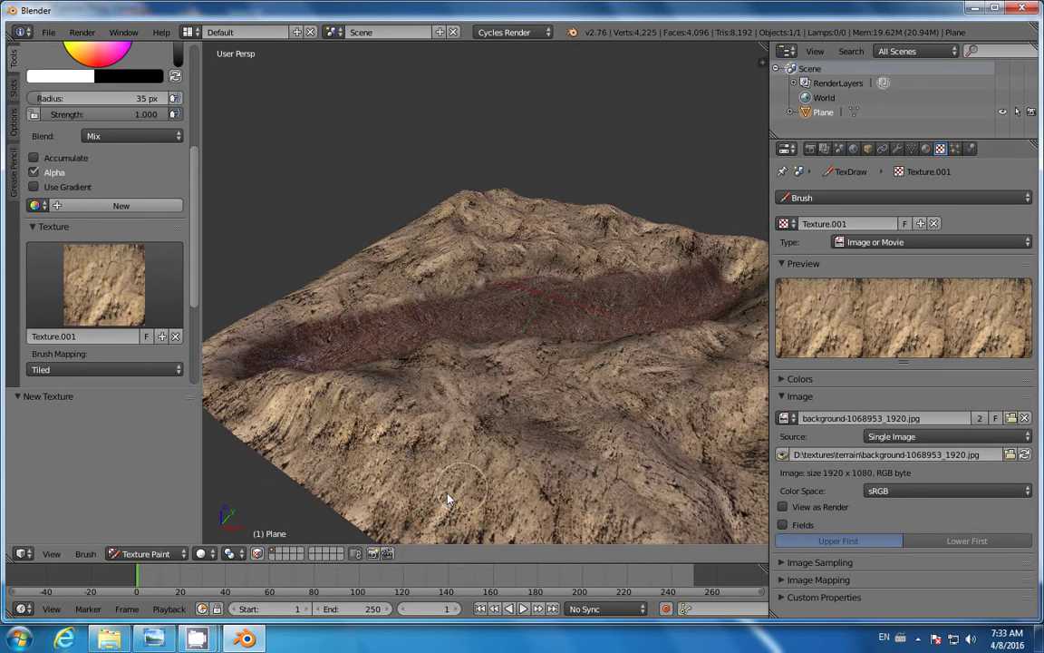
{"action": "scroll", "coordinate": [509, 436], "scroll_direction": "down", "scroll_amount": 3}
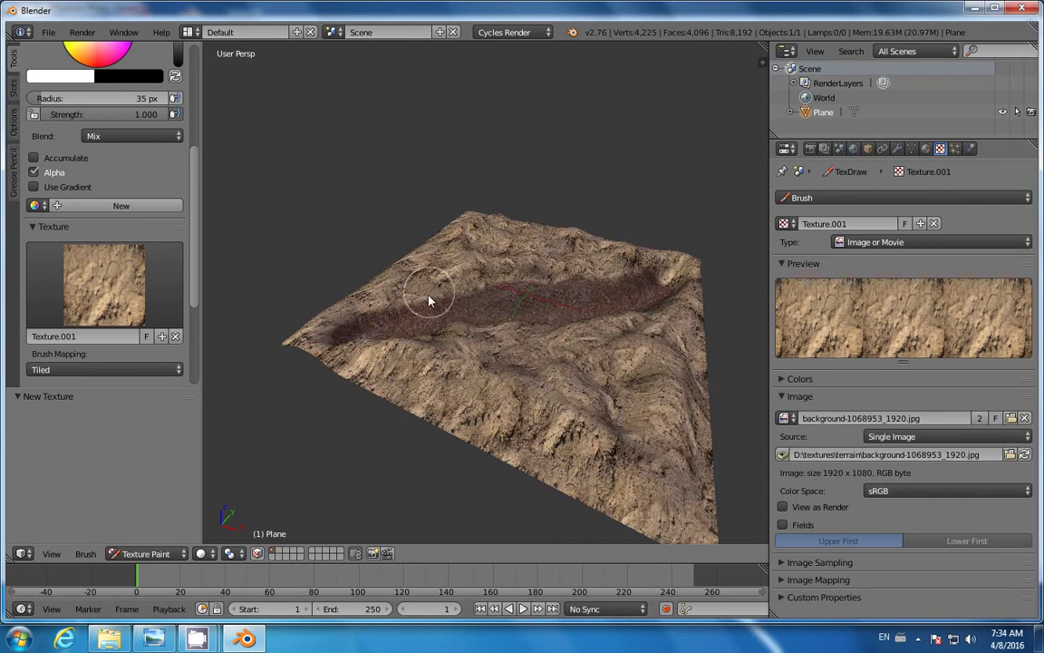
Export the terrain as Wavefront untitled.obj into a new Desktop folder named 'blender'
{"action": "left_click", "coordinate": [47, 34]}
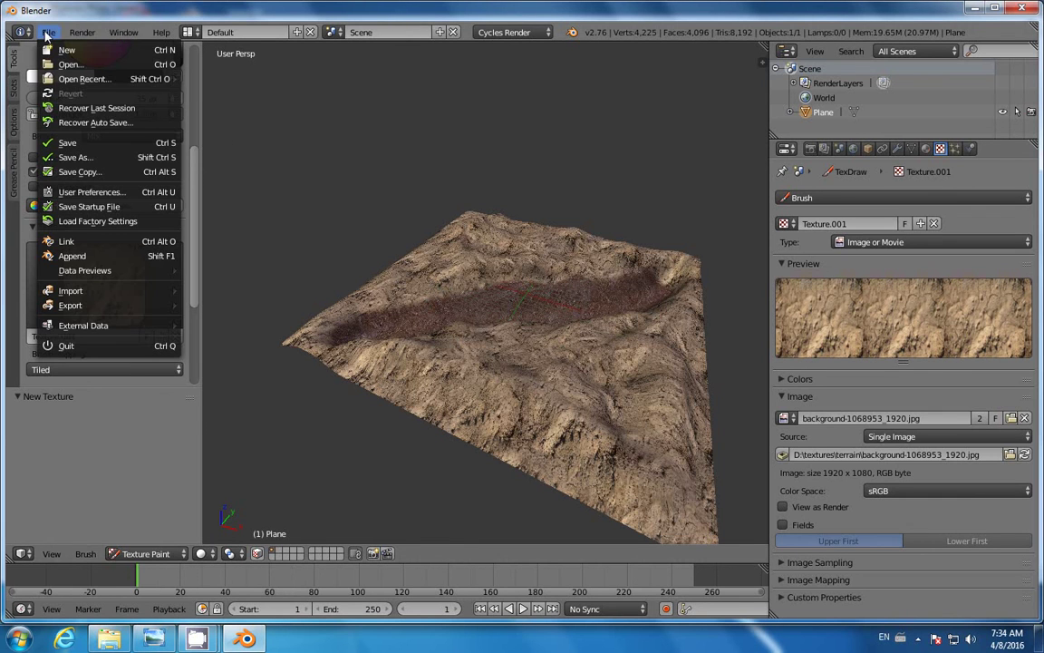
{"action": "mouse_move", "coordinate": [109, 305]}
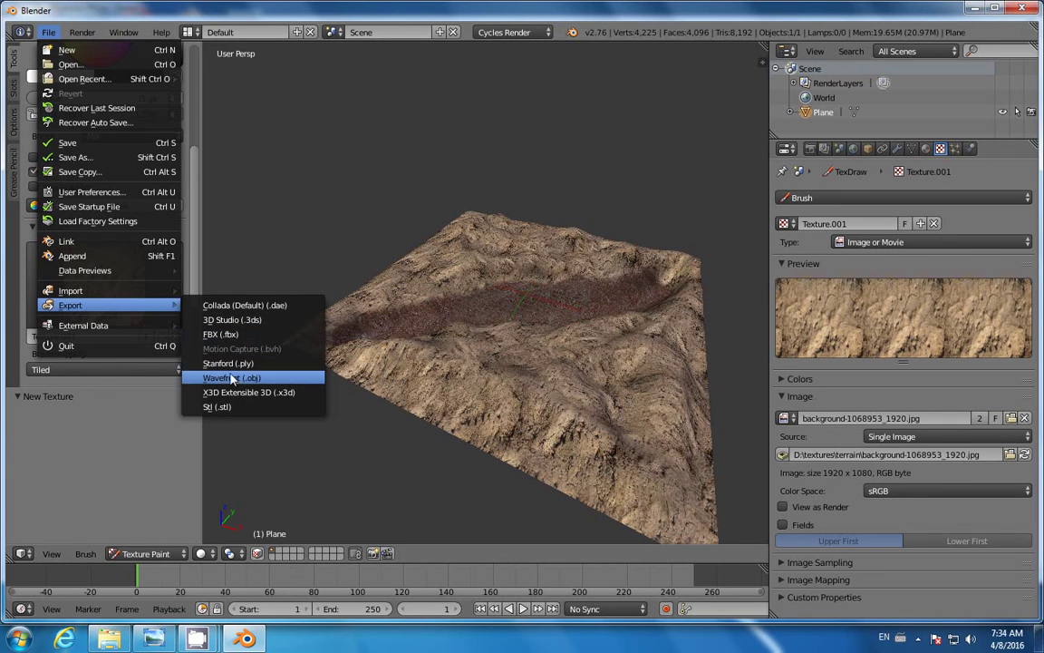
{"action": "left_click", "coordinate": [262, 380]}
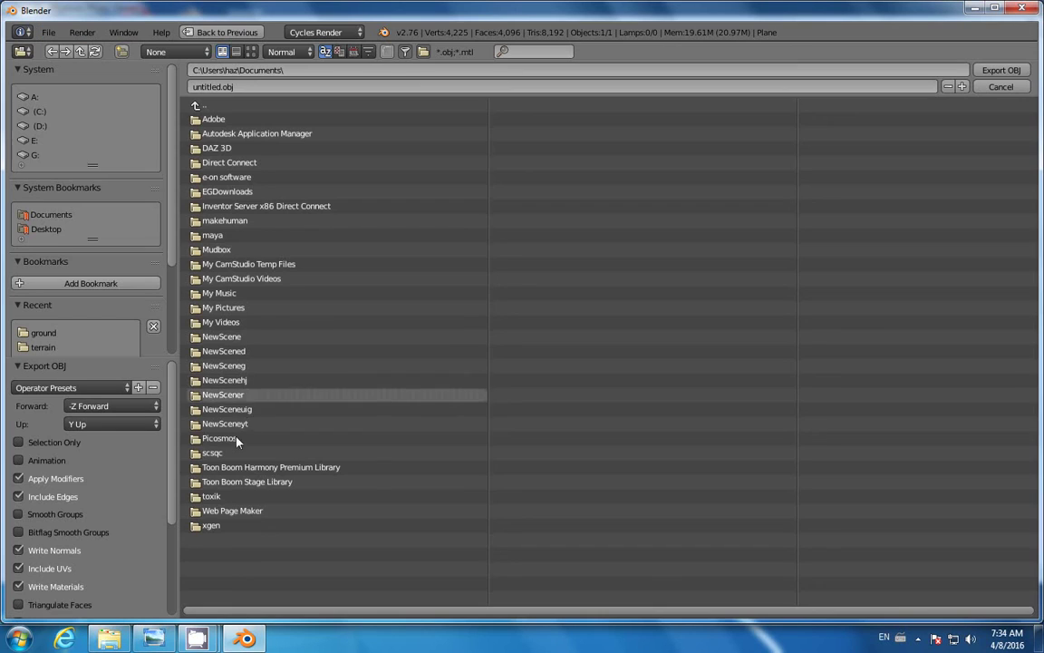
{"action": "left_click", "coordinate": [53, 232]}
{"action": "left_click", "coordinate": [121, 52]}
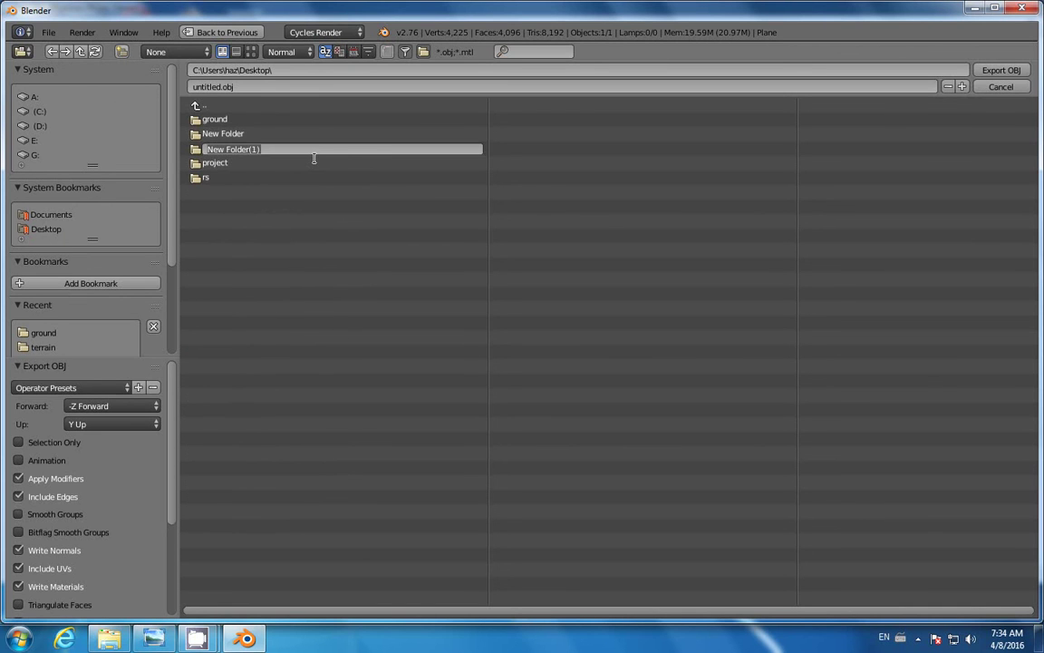
{"action": "type", "text": "b"}
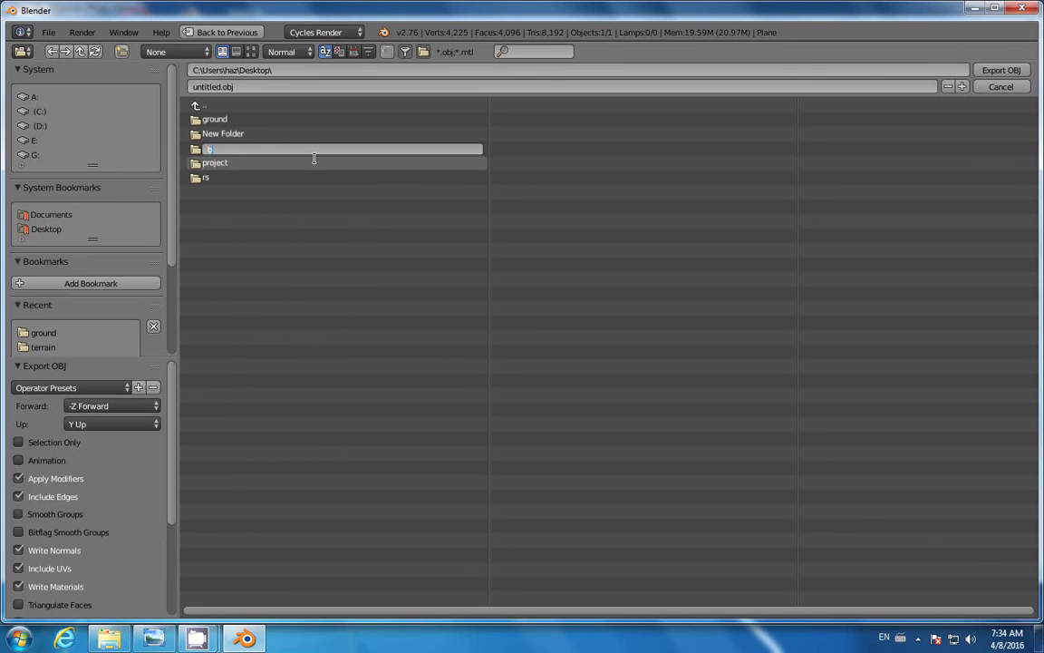
{"action": "type", "text": "lender"}
{"action": "key", "text": "Return"}
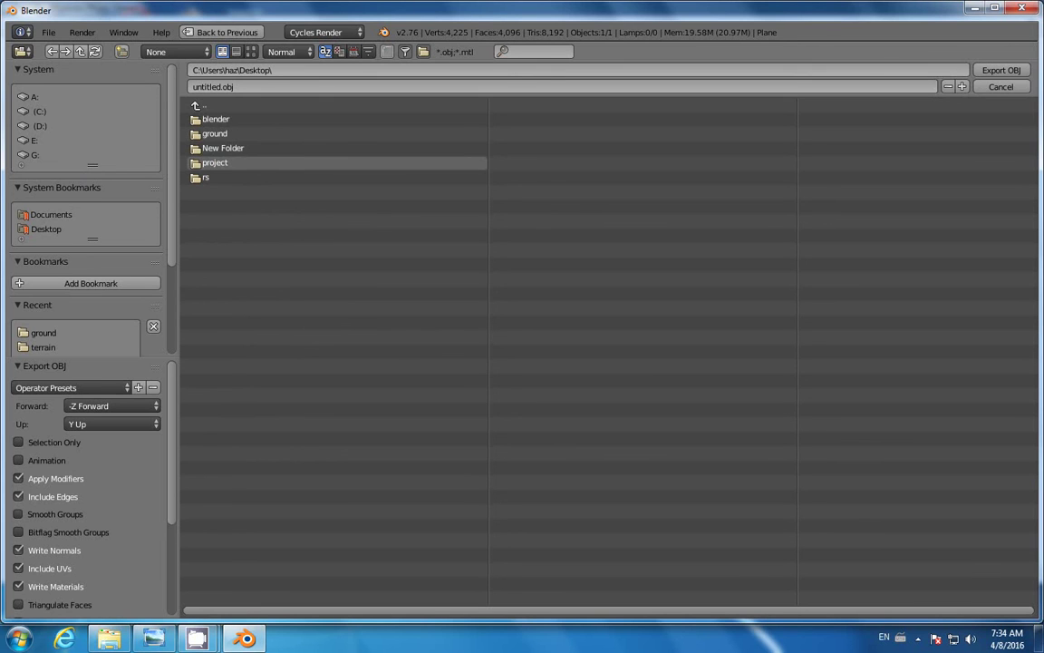
{"action": "left_click", "coordinate": [206, 121]}
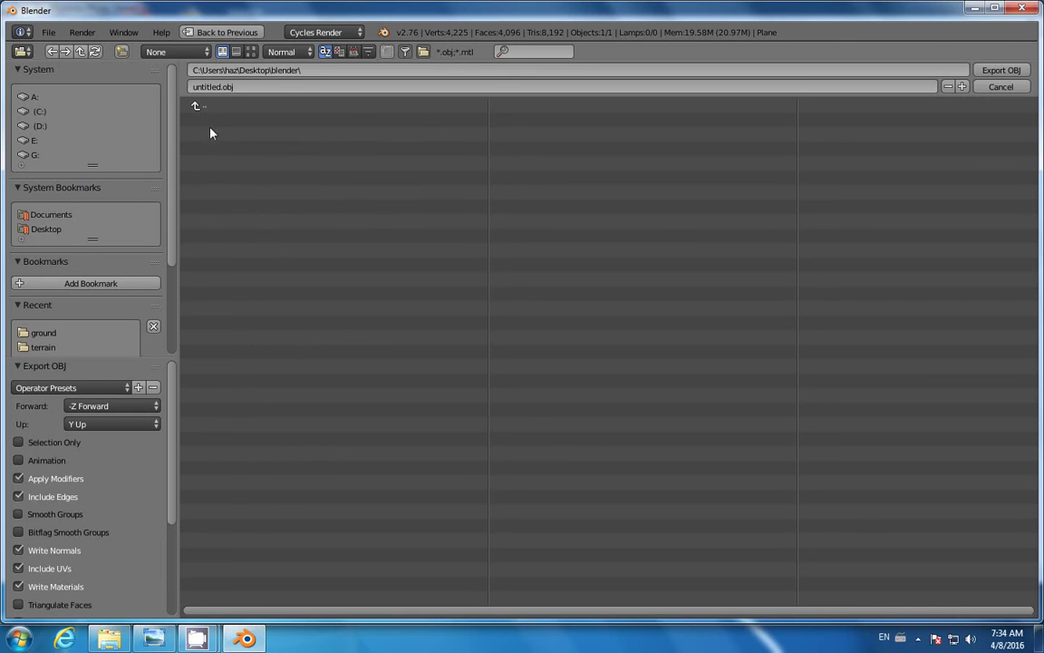
{"action": "left_click", "coordinate": [1017, 76]}
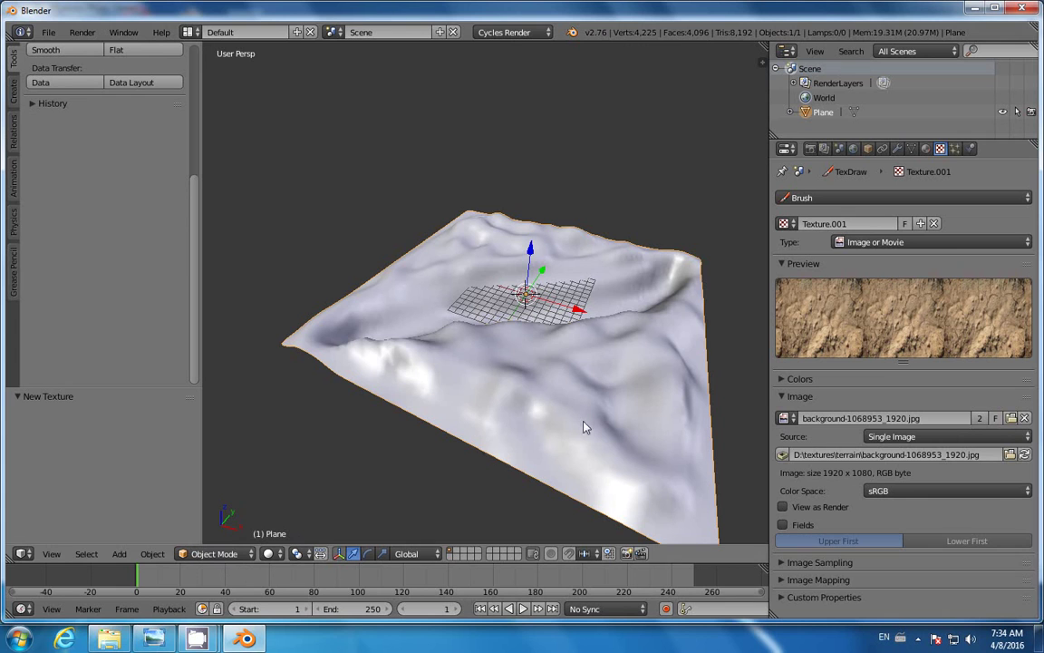
Set the brush texture image to Material.001 Diffuse Color and switch the 3D view to the UV/Image Editor
{"action": "left_click", "coordinate": [784, 418]}
{"action": "left_click", "coordinate": [843, 464]}
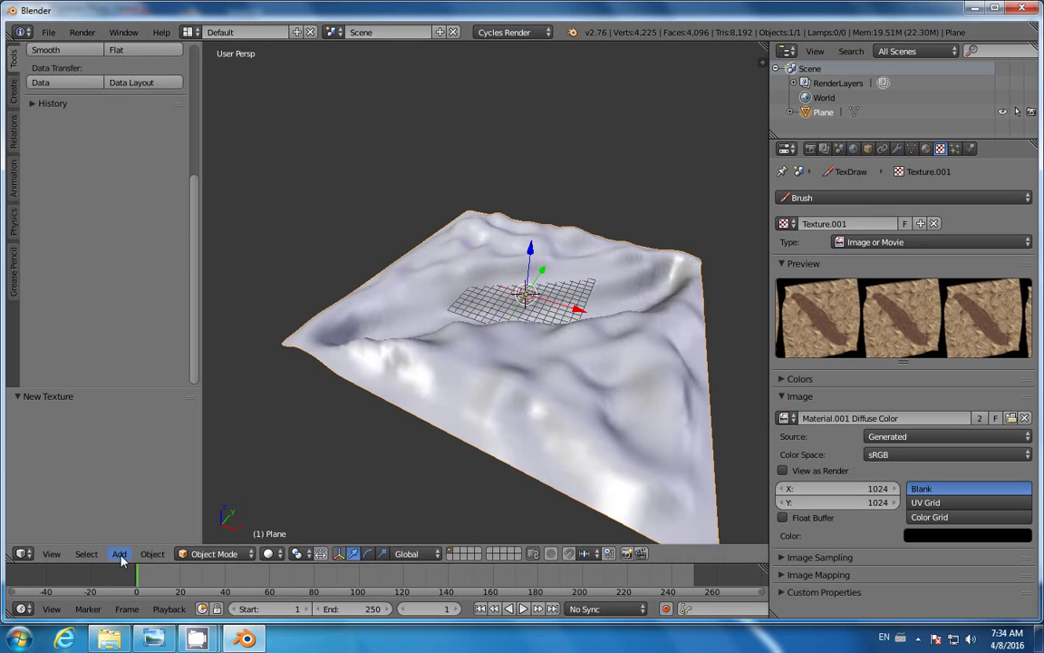
{"action": "left_click", "coordinate": [22, 555]}
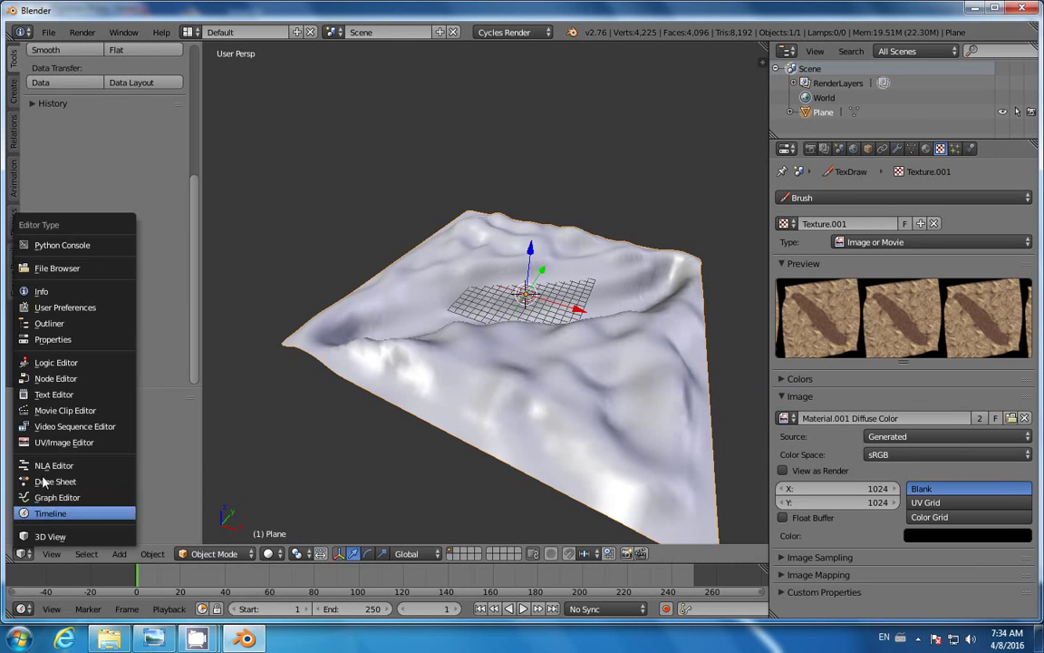
{"action": "left_click", "coordinate": [91, 443]}
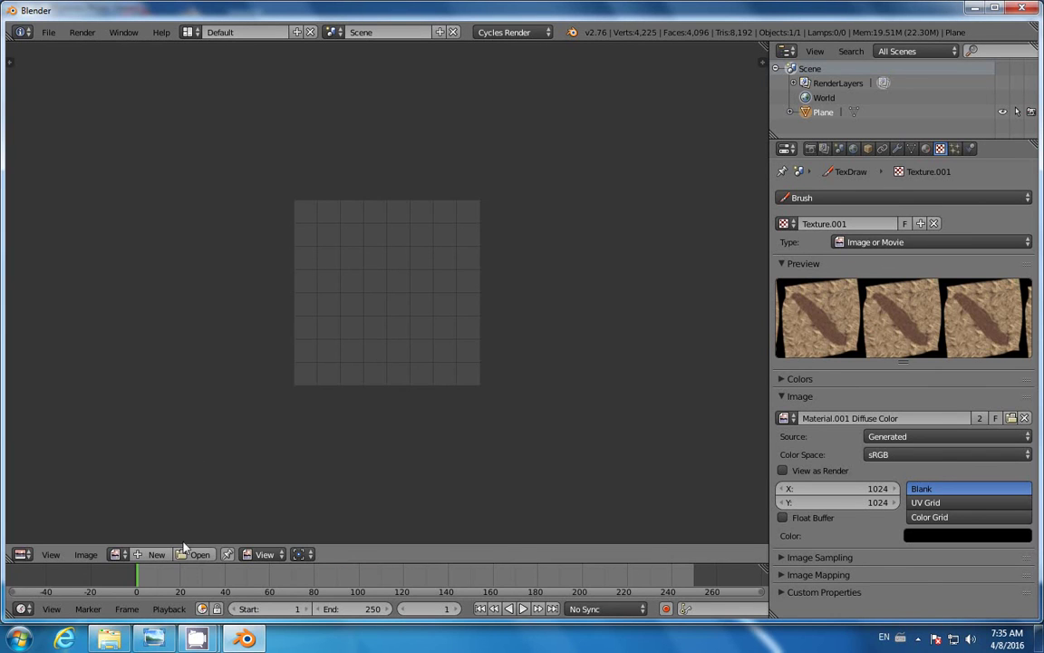
Display the painted Material.001 Diffuse Color image in the UV/Image Editor
{"action": "left_click", "coordinate": [118, 554]}
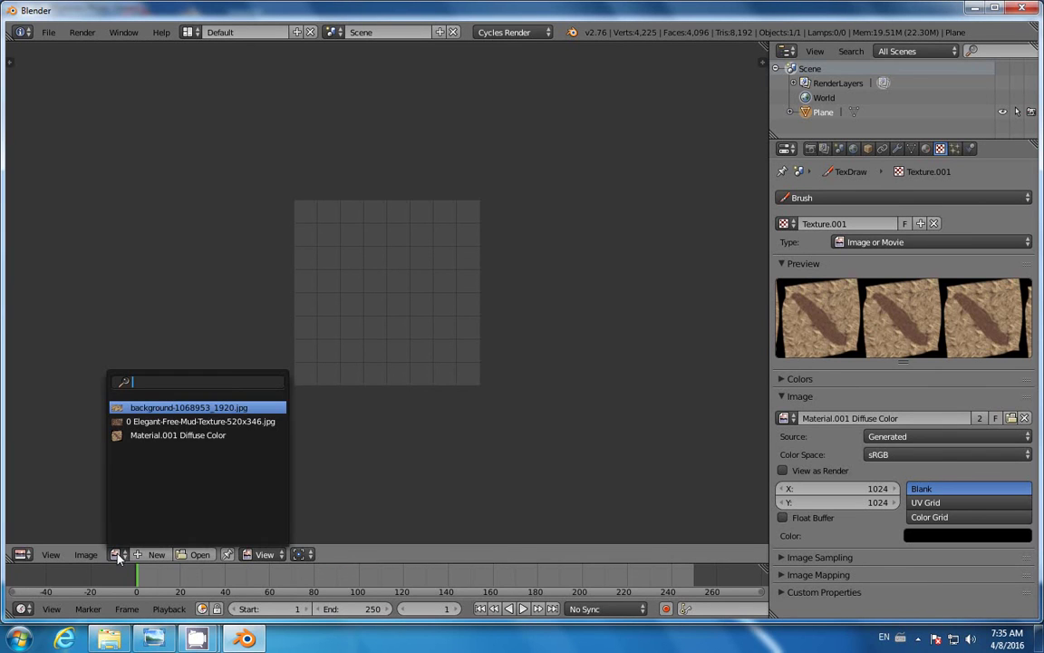
{"action": "left_click", "coordinate": [208, 436]}
{"action": "scroll", "coordinate": [308, 408], "scroll_direction": "down", "scroll_amount": 6}
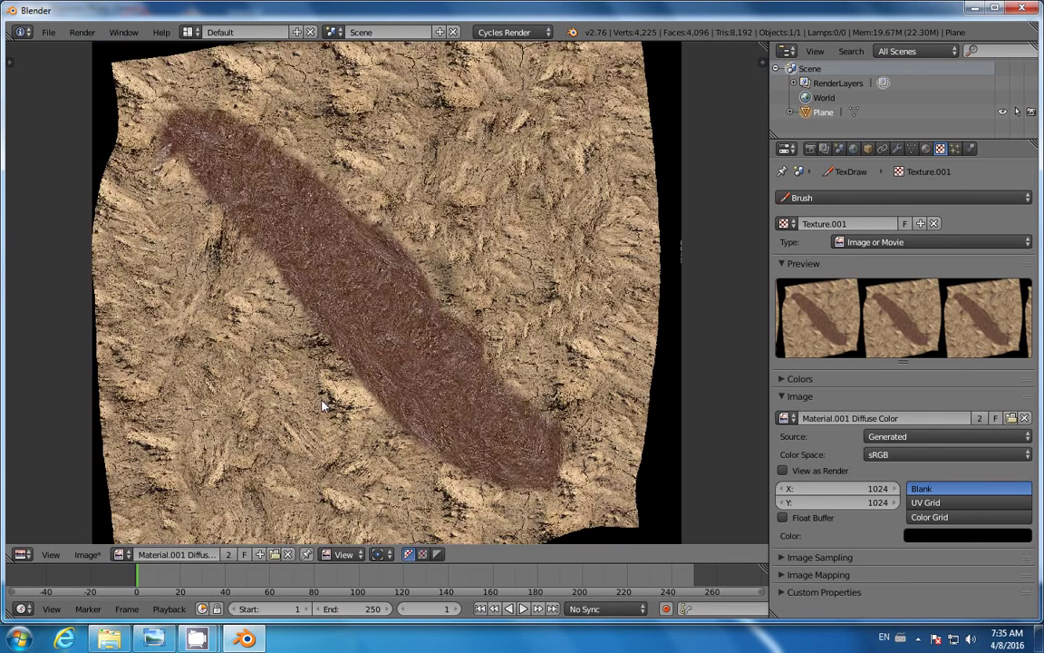
{"action": "scroll", "coordinate": [372, 345], "scroll_direction": "up", "scroll_amount": 3}
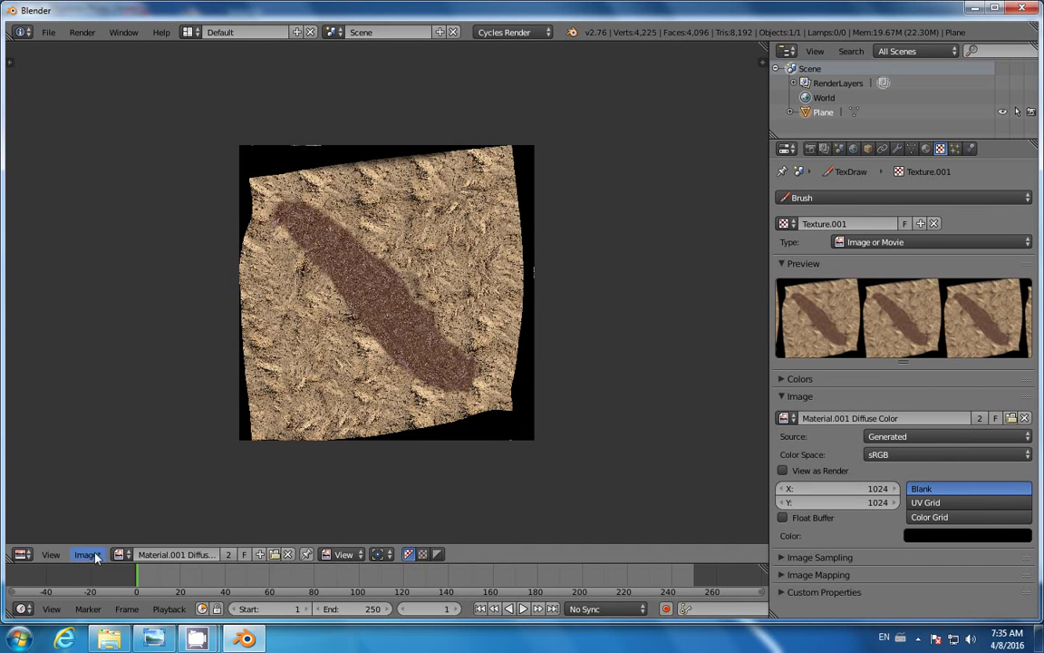
Save the image as a PNG into the Desktop's blender folder
{"action": "left_click", "coordinate": [89, 556]}
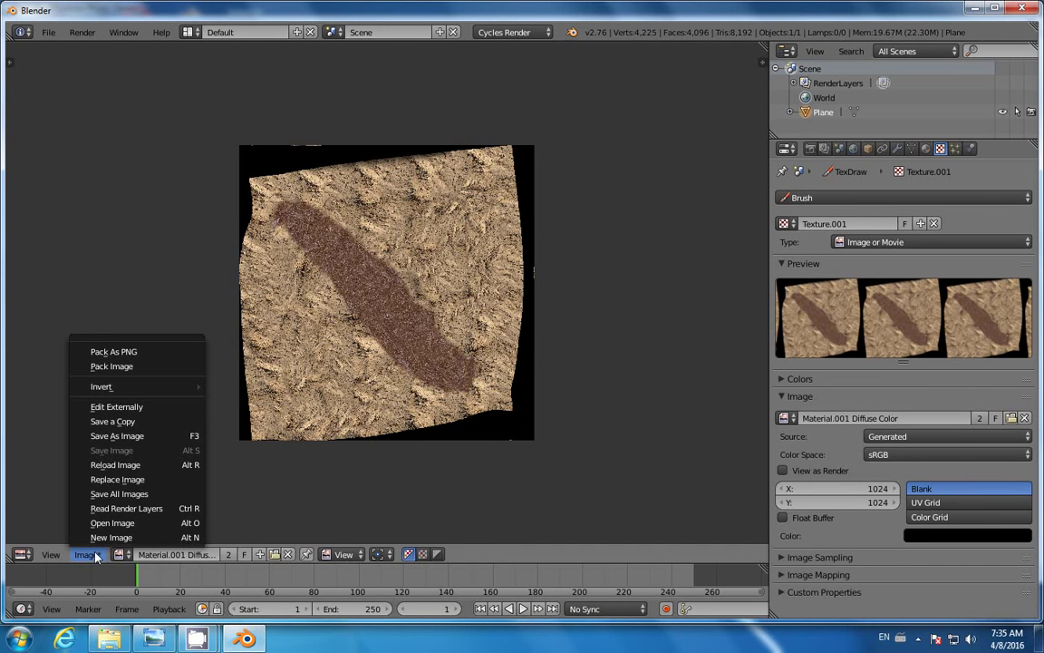
{"action": "left_click", "coordinate": [165, 441]}
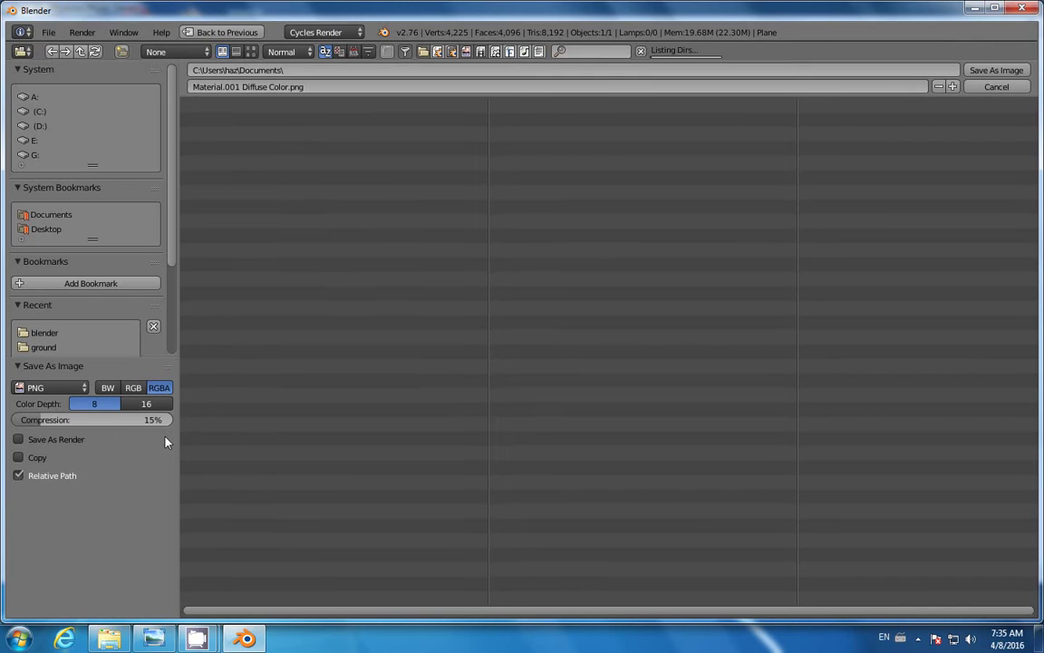
{"action": "left_click", "coordinate": [49, 230]}
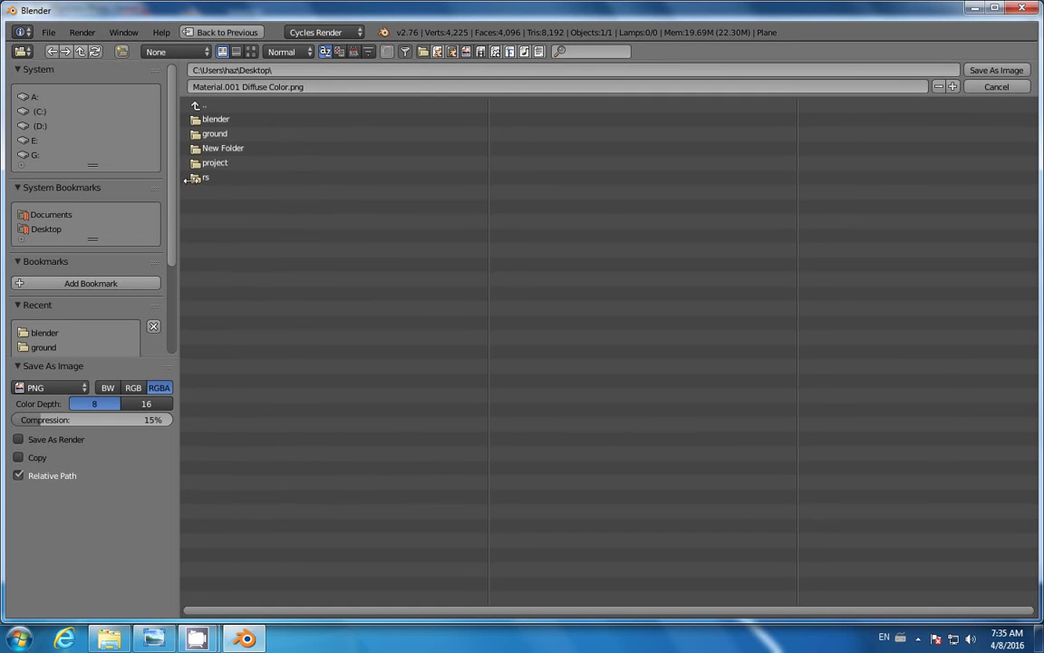
{"action": "left_click", "coordinate": [225, 123]}
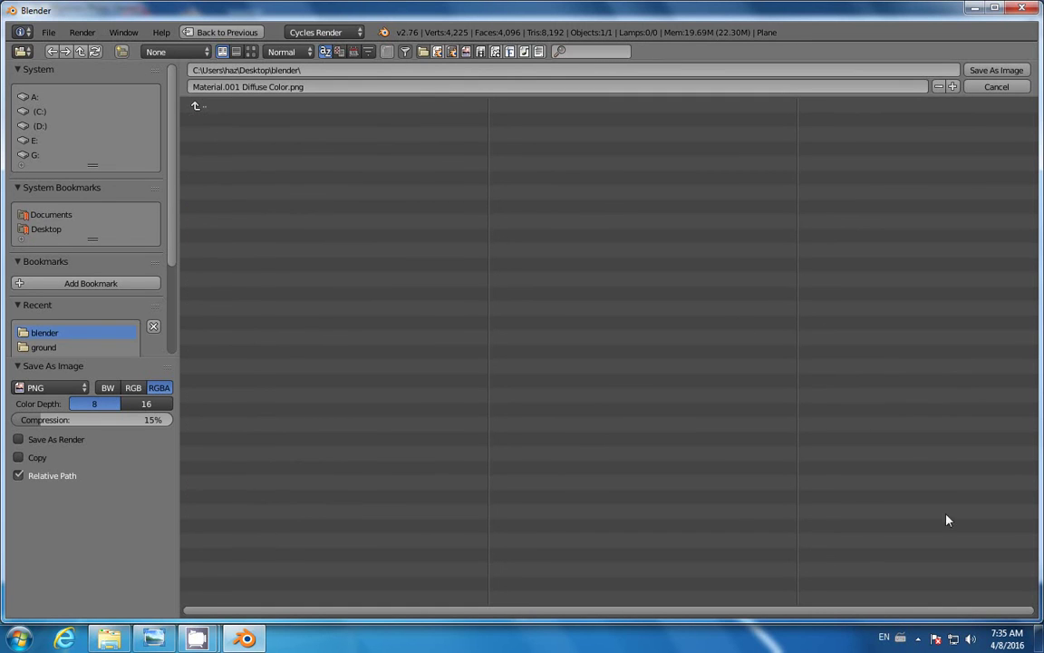
{"action": "left_click", "coordinate": [991, 72]}
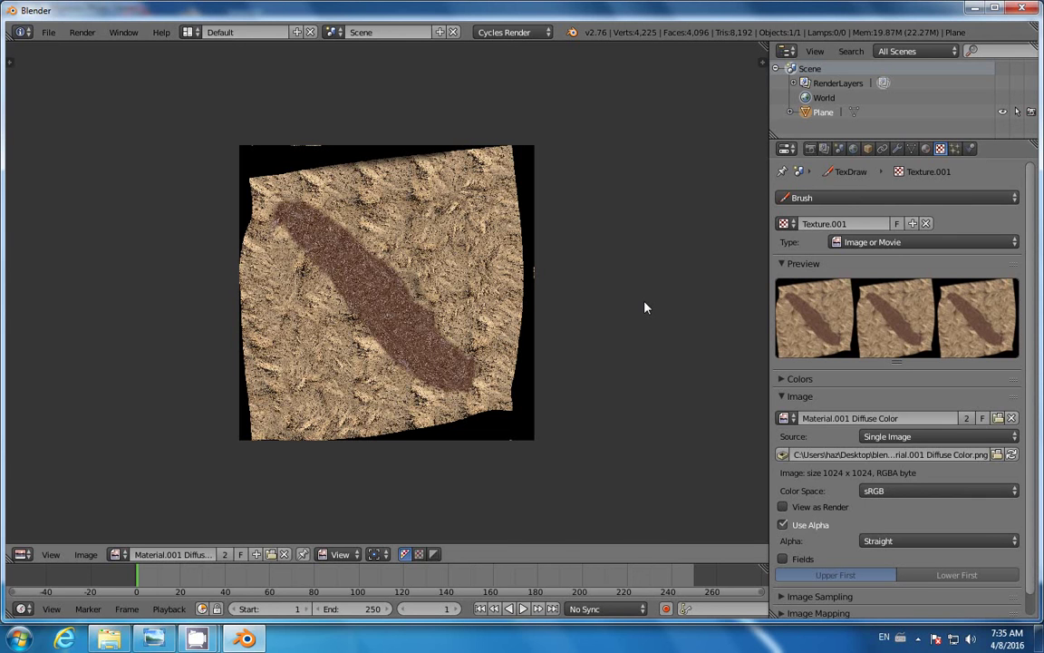
{"action": "key", "text": "alt+Tab"}
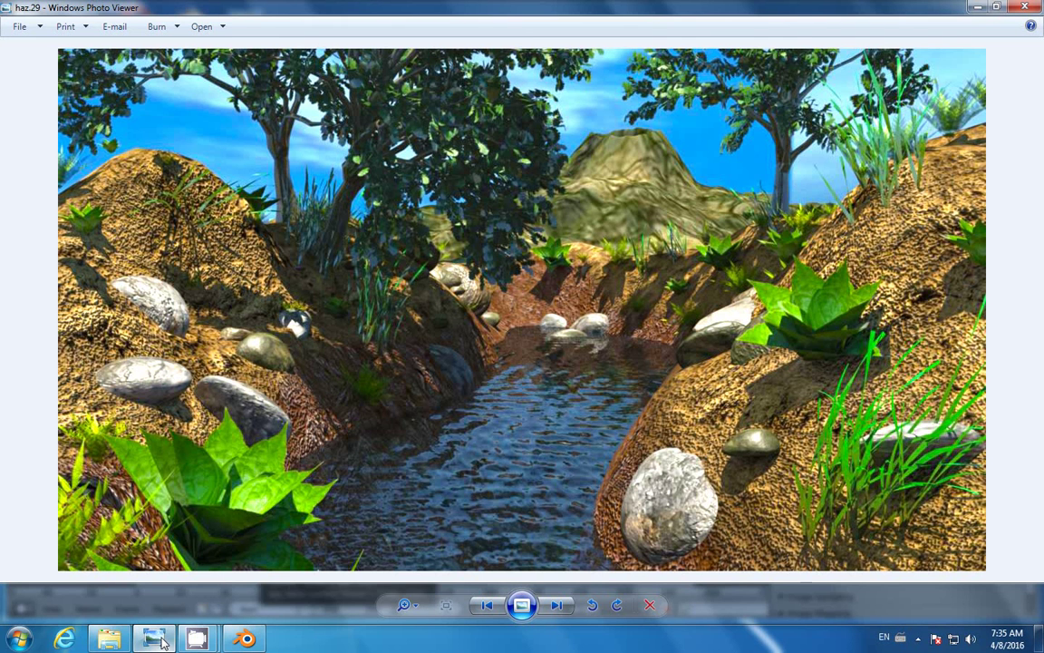